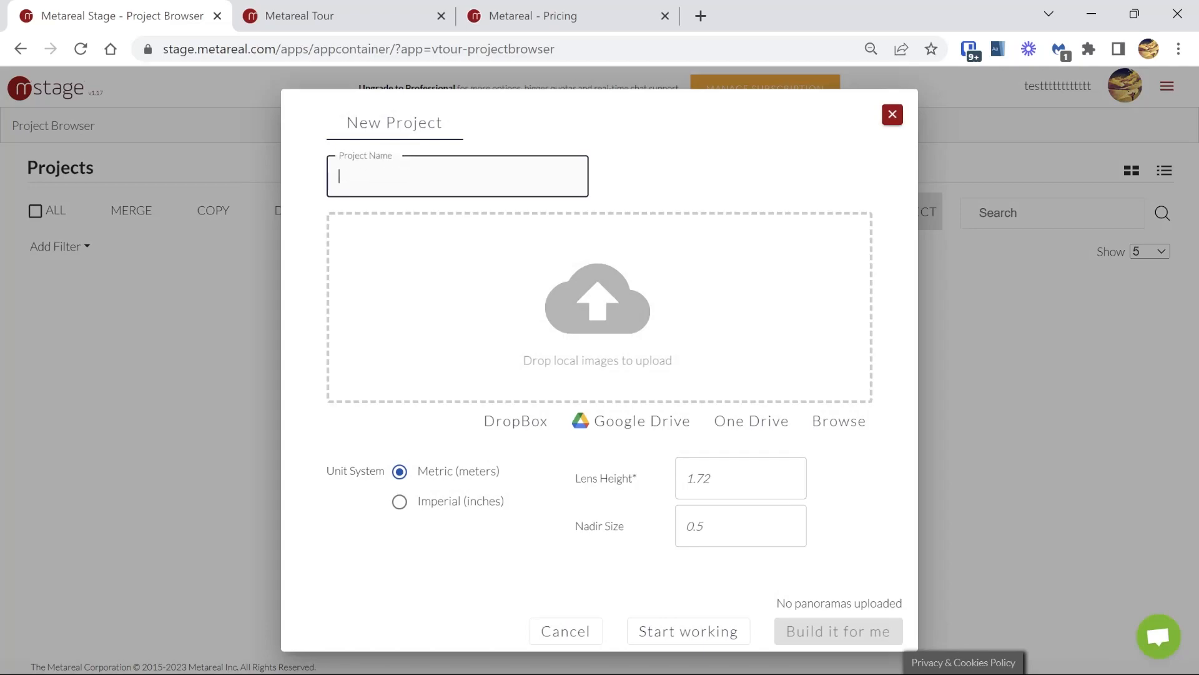
# Step: Name the new project "Chalets" and add all the images from the panoramas folder
pyautogui.write('Chalets')
pyautogui.click(532, 294)
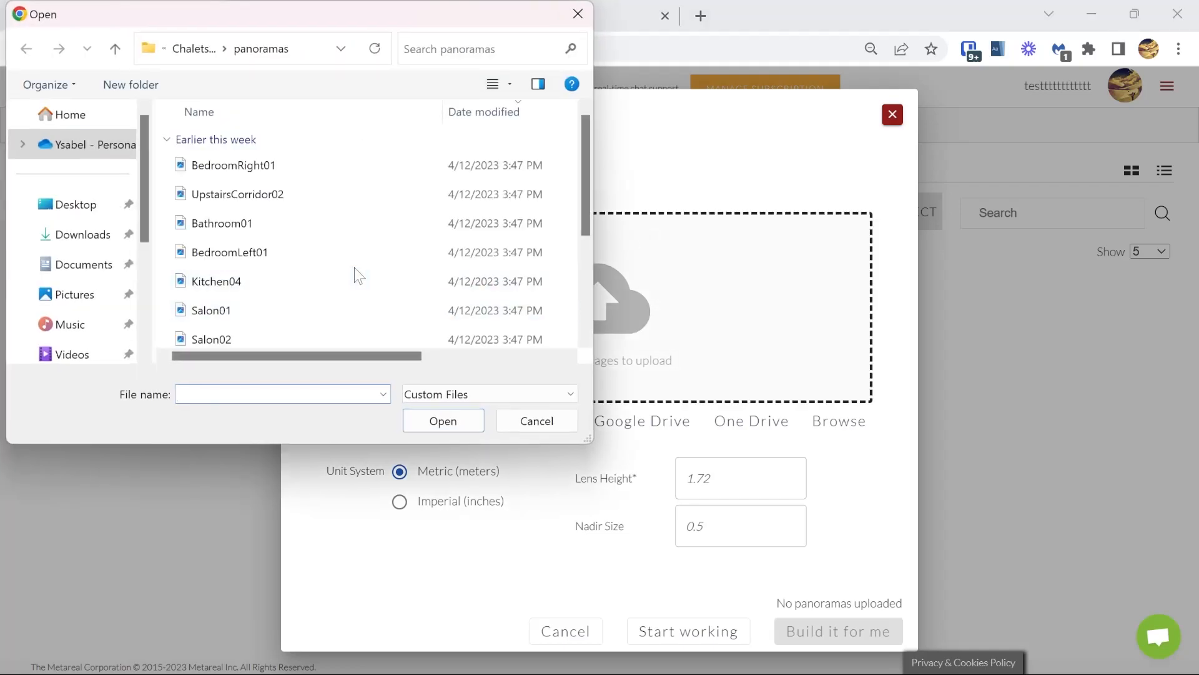
pyautogui.click(242, 256)
pyautogui.hotkey('ctrl', 'a')
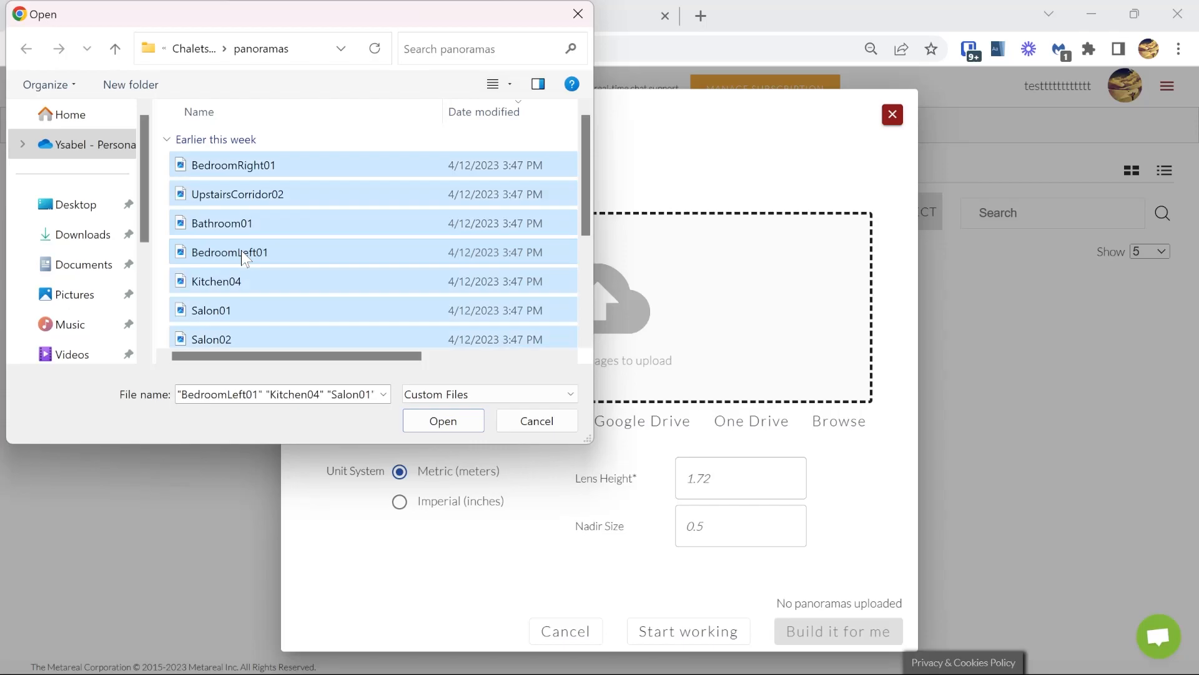
pyautogui.click(463, 418)
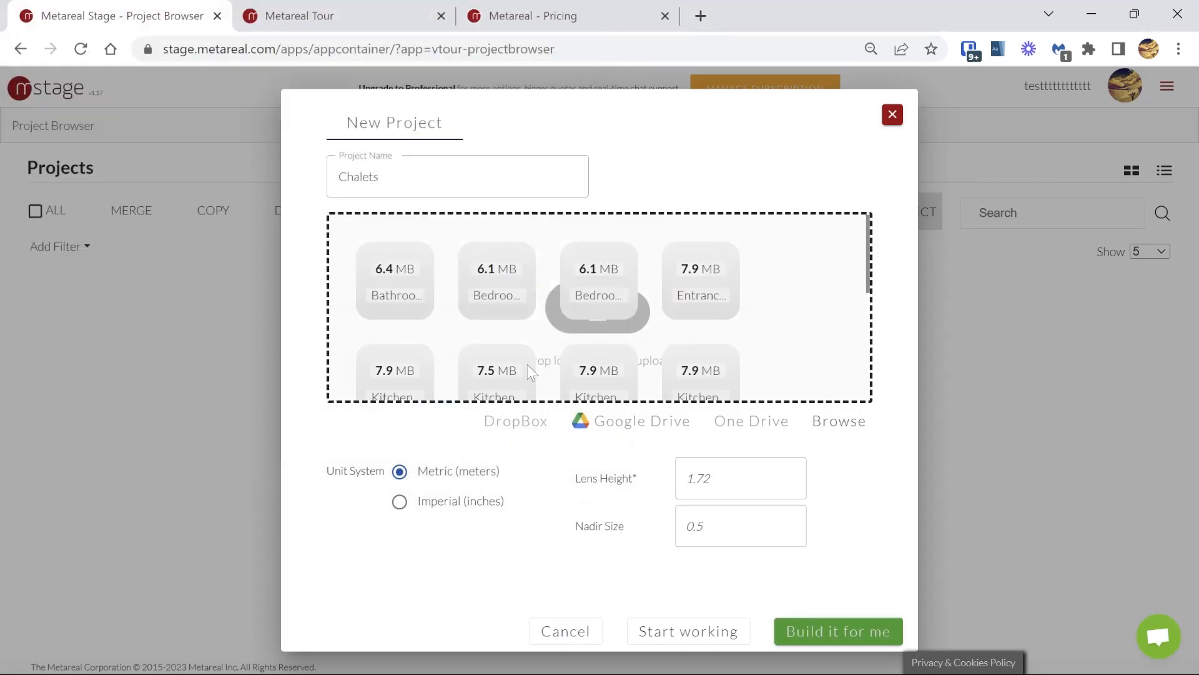
# Step: Set the lens height to 1.85 meters and submit the project to the "Build it for me" service
pyautogui.click(709, 478)
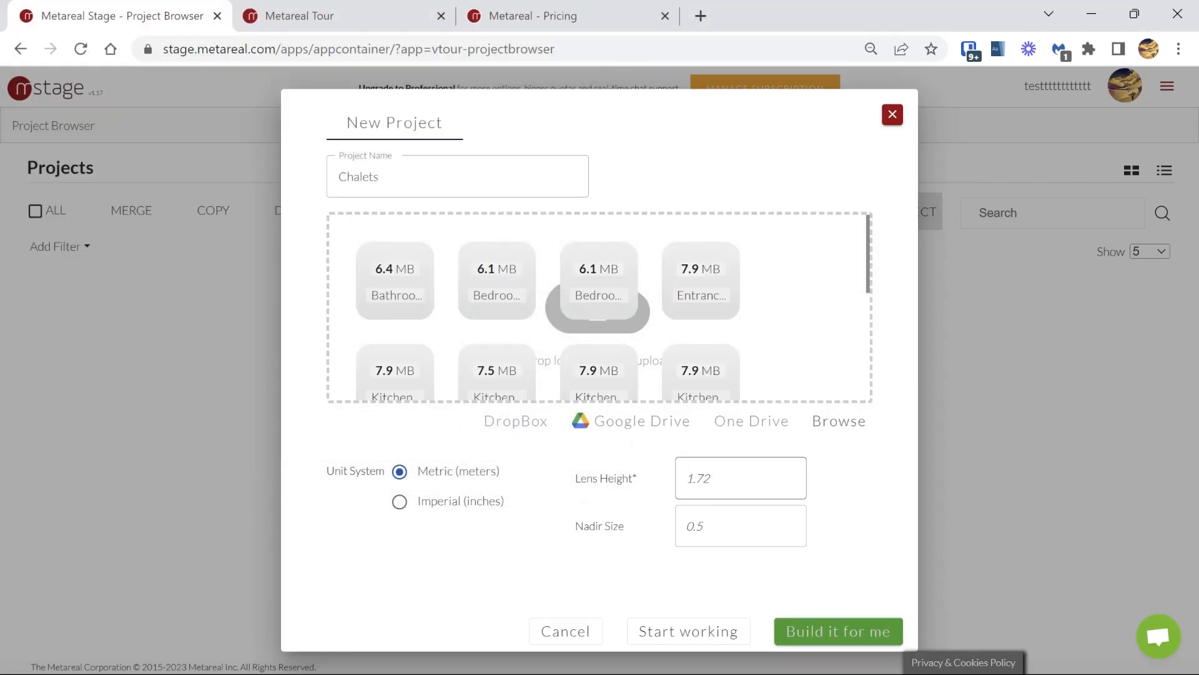
pyautogui.write('1')
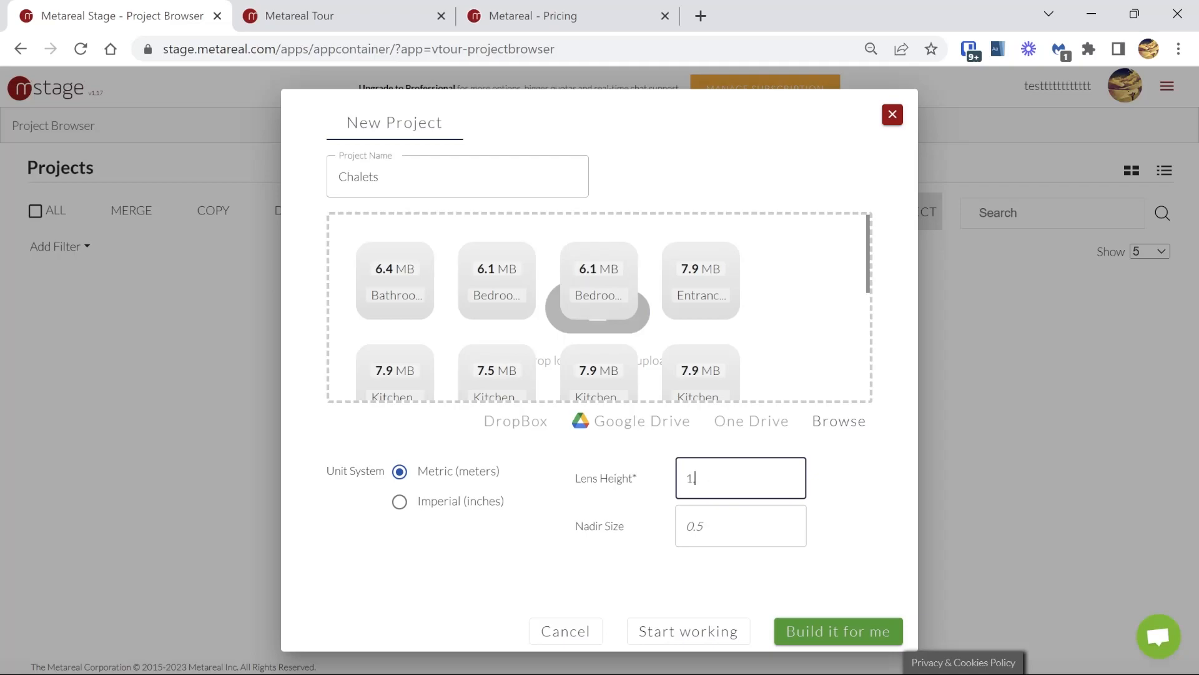
pyautogui.write('.85')
pyautogui.press('Tab')
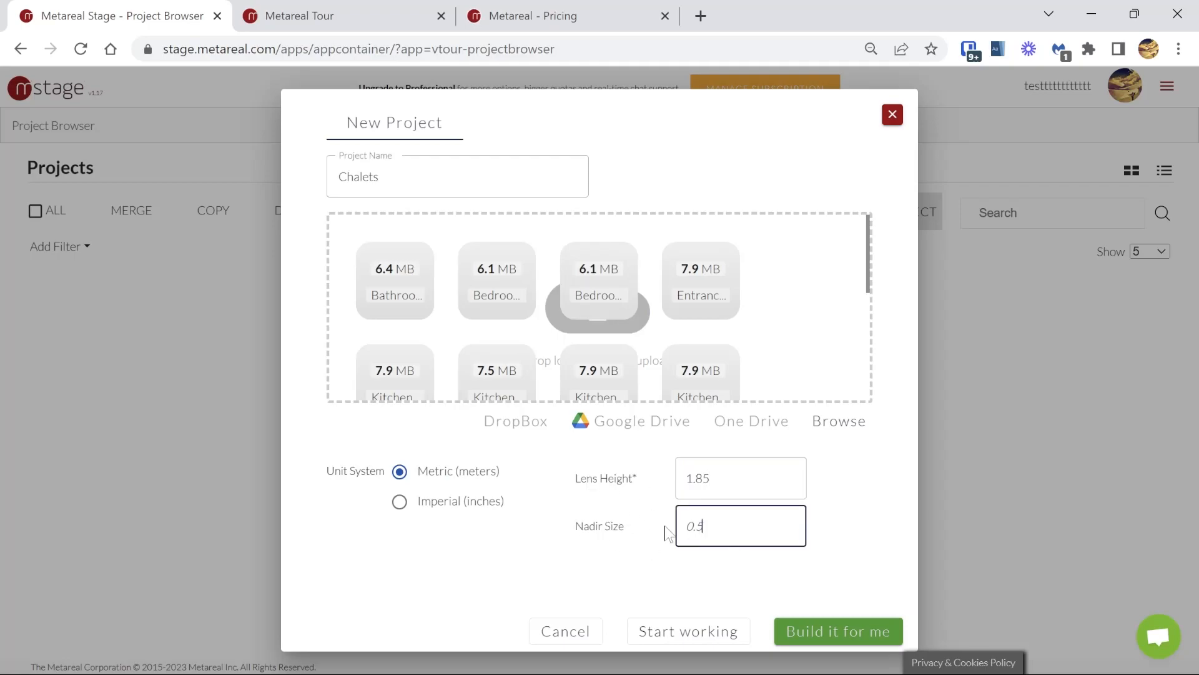
pyautogui.click(855, 631)
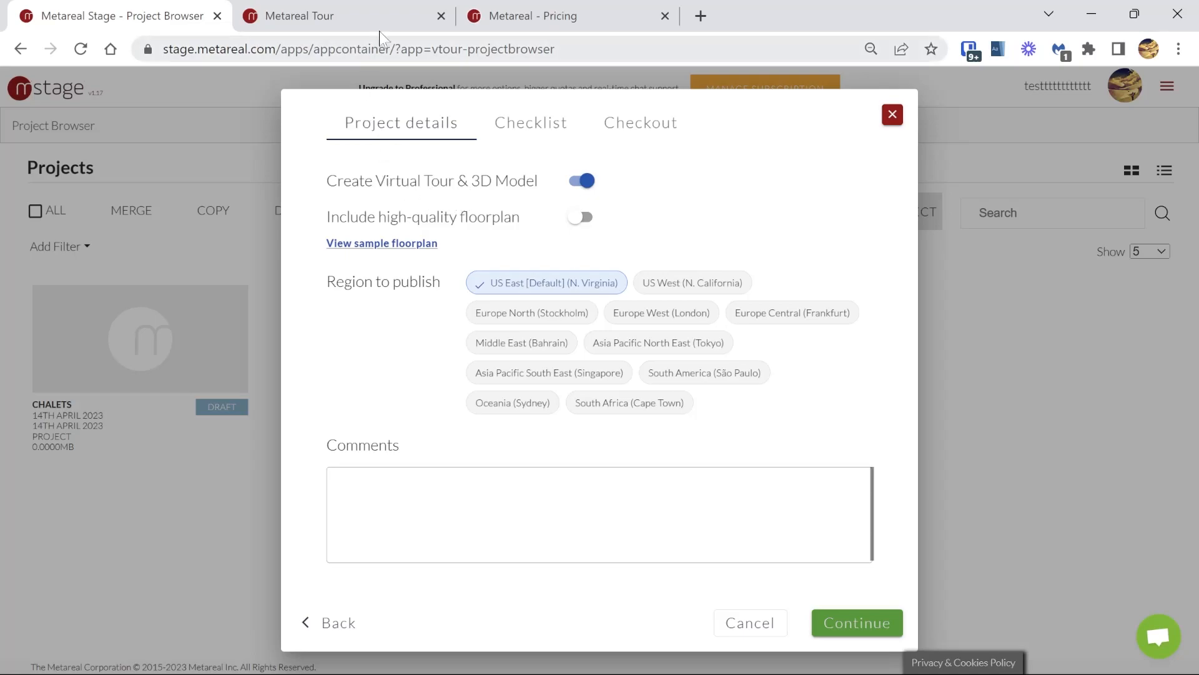
# Step: Explore the sample interactive virtual tour, moving toward the kitchen and viewing its 3D model and 2D floor plan
pyautogui.click(364, 7)
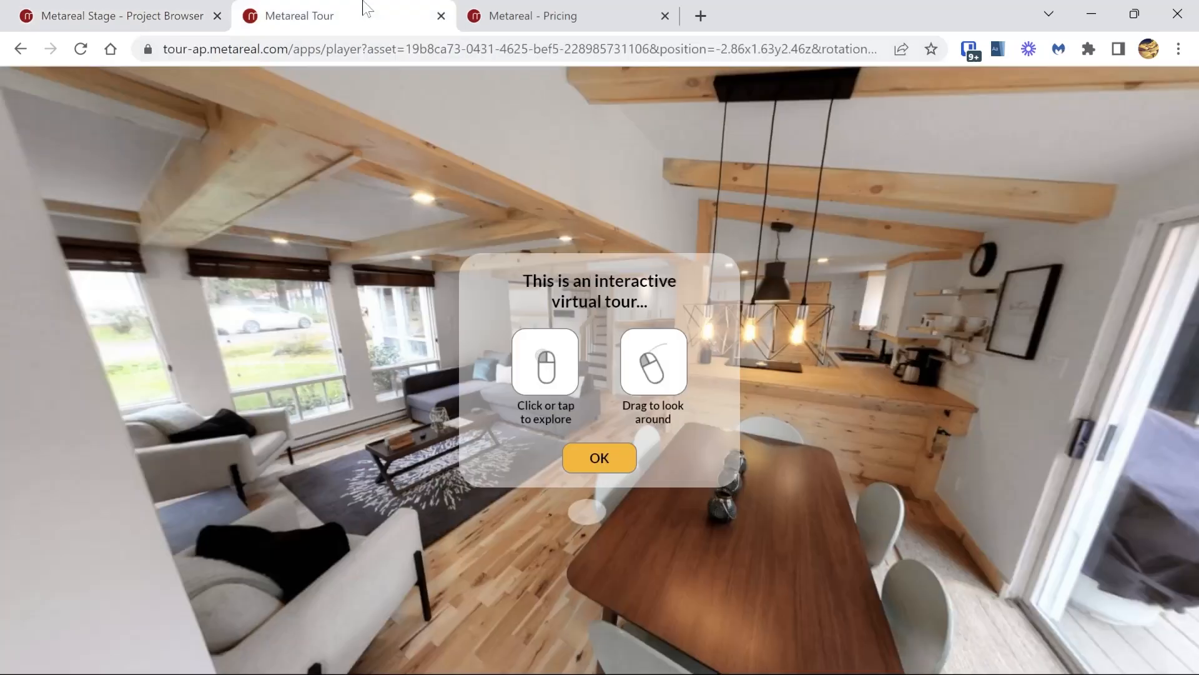
pyautogui.click(608, 467)
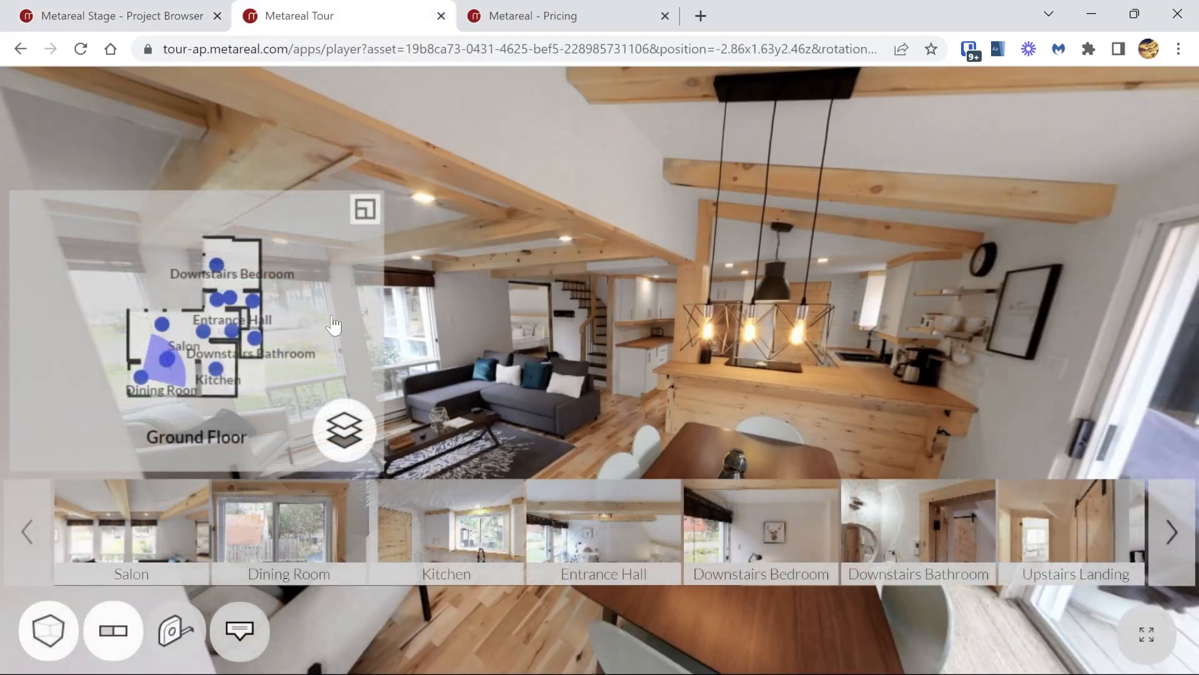
pyautogui.moveTo(740, 388); pyautogui.dragTo(606, 286)
pyautogui.click(606, 286)
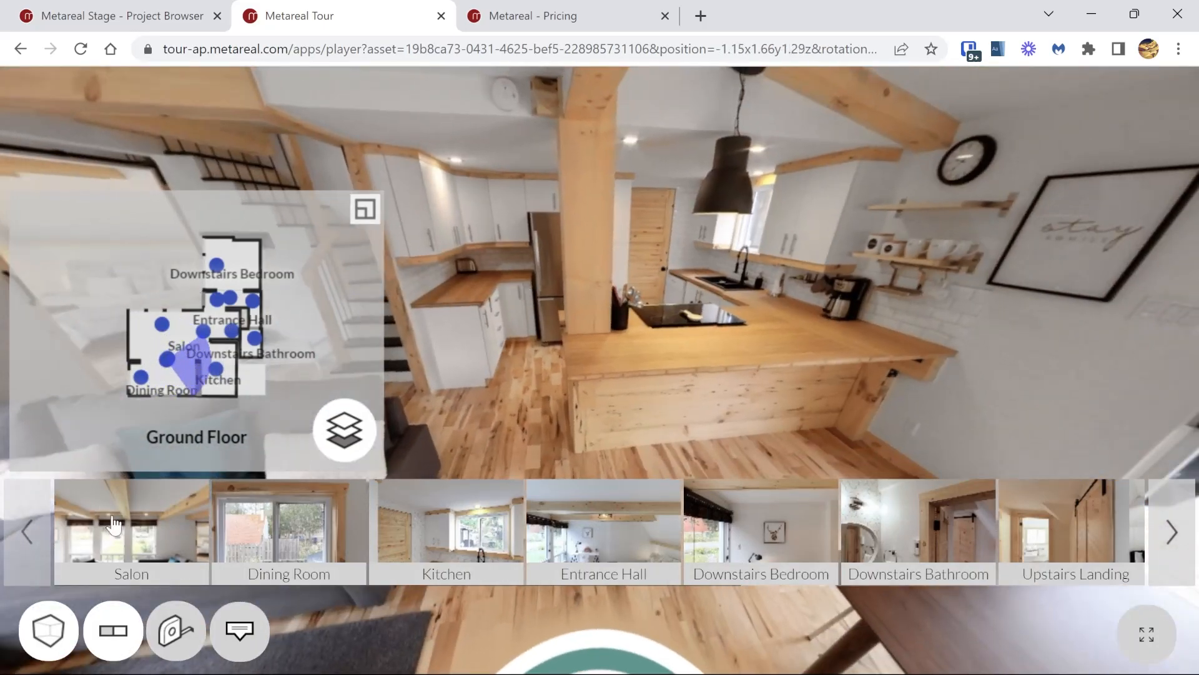
pyautogui.click(48, 626)
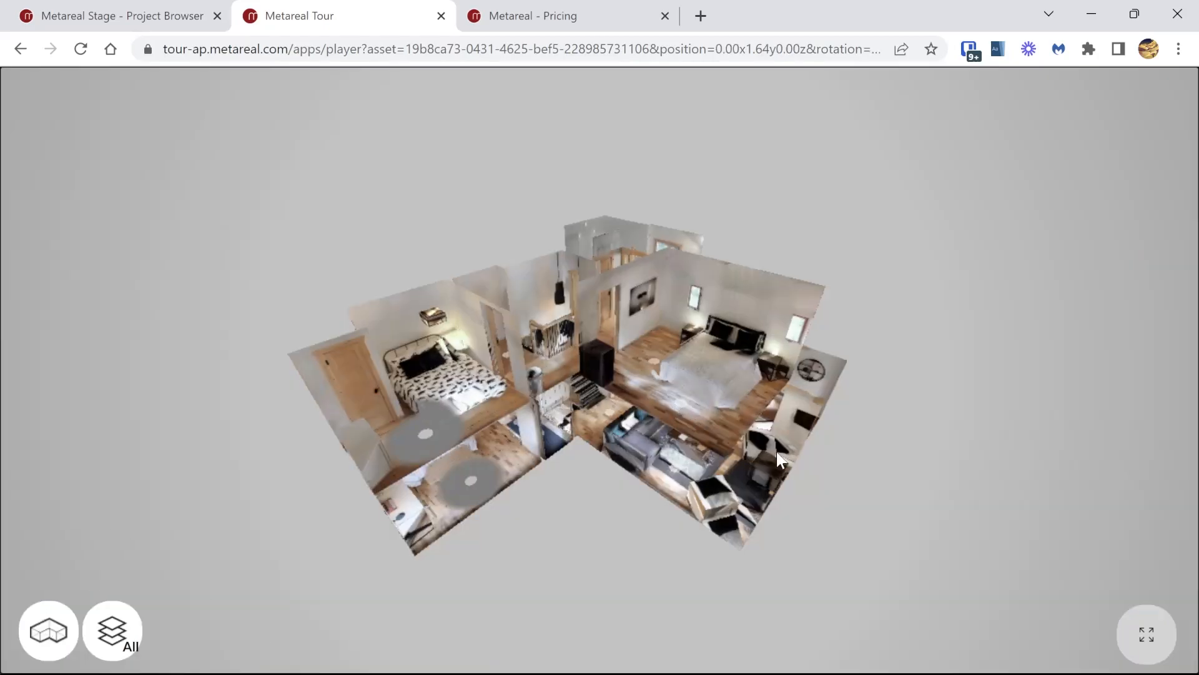
pyautogui.moveTo(776, 451); pyautogui.dragTo(368, 342)
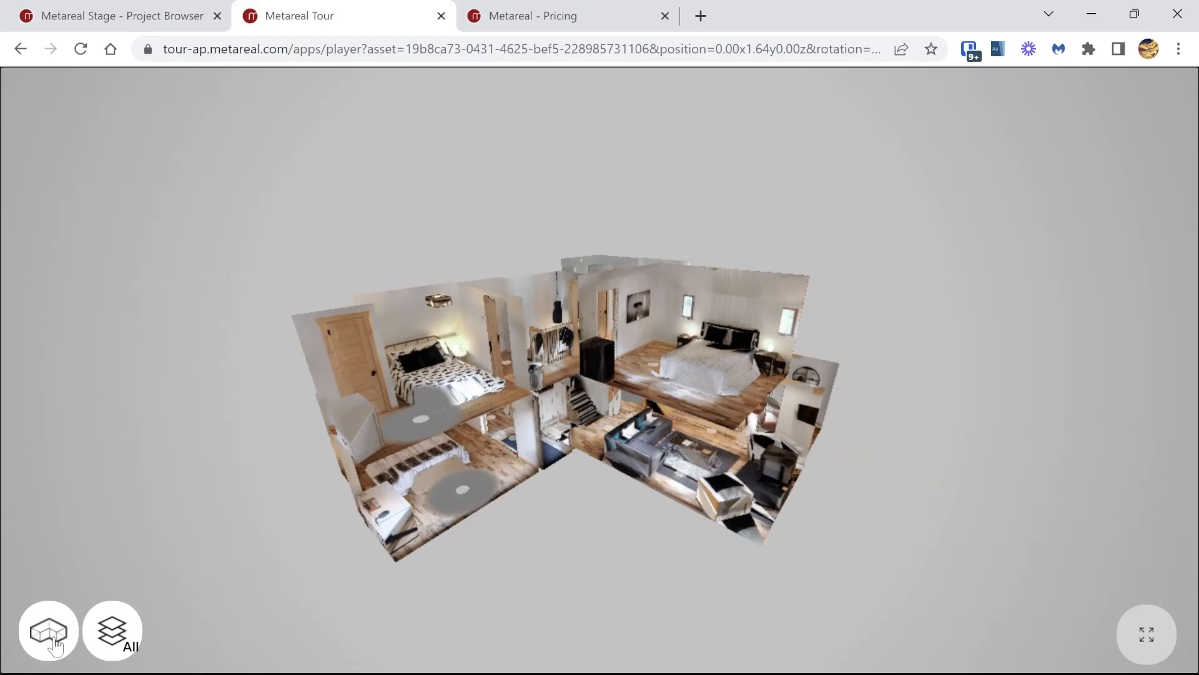
pyautogui.click(49, 640)
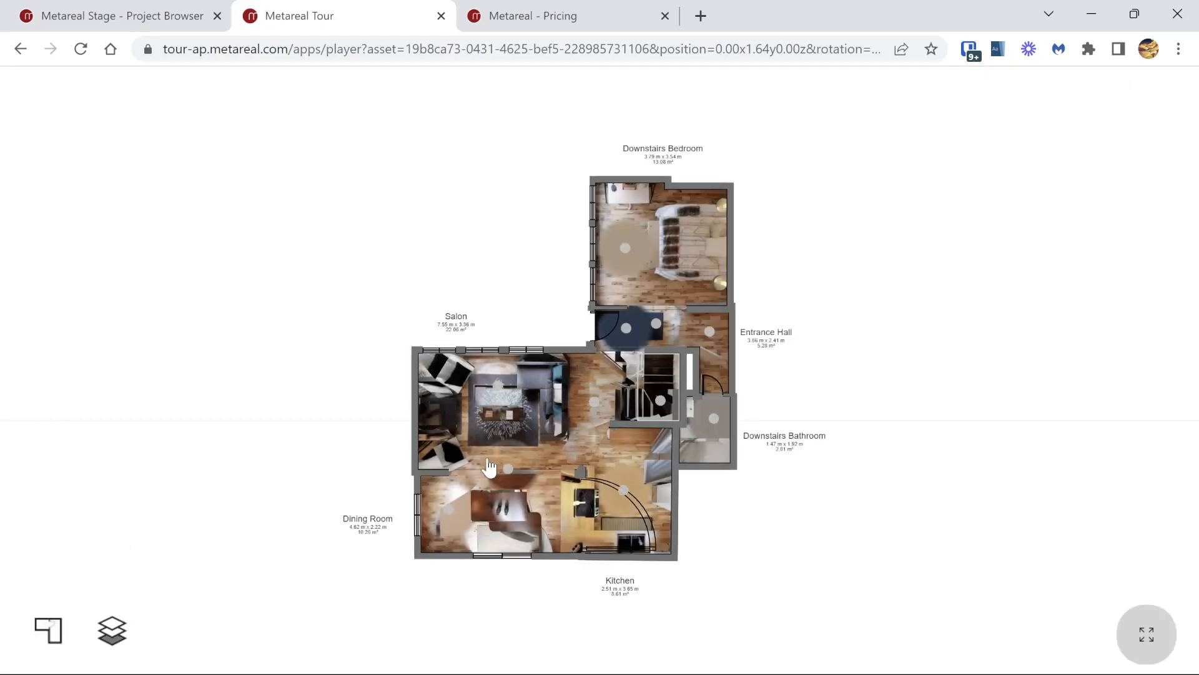
pyautogui.click(57, 624)
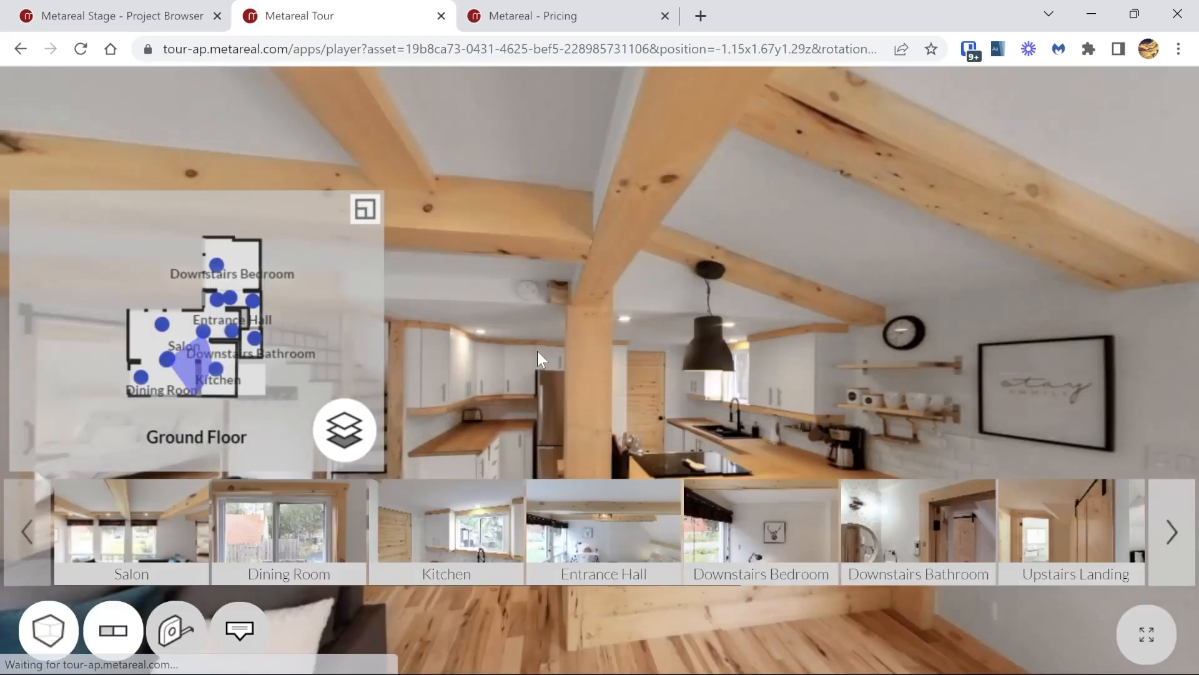
# Step: Examine the sample high-quality floorplan PDF linked in the project details, covering its basement and ground floor layouts
pyautogui.click(129, 18)
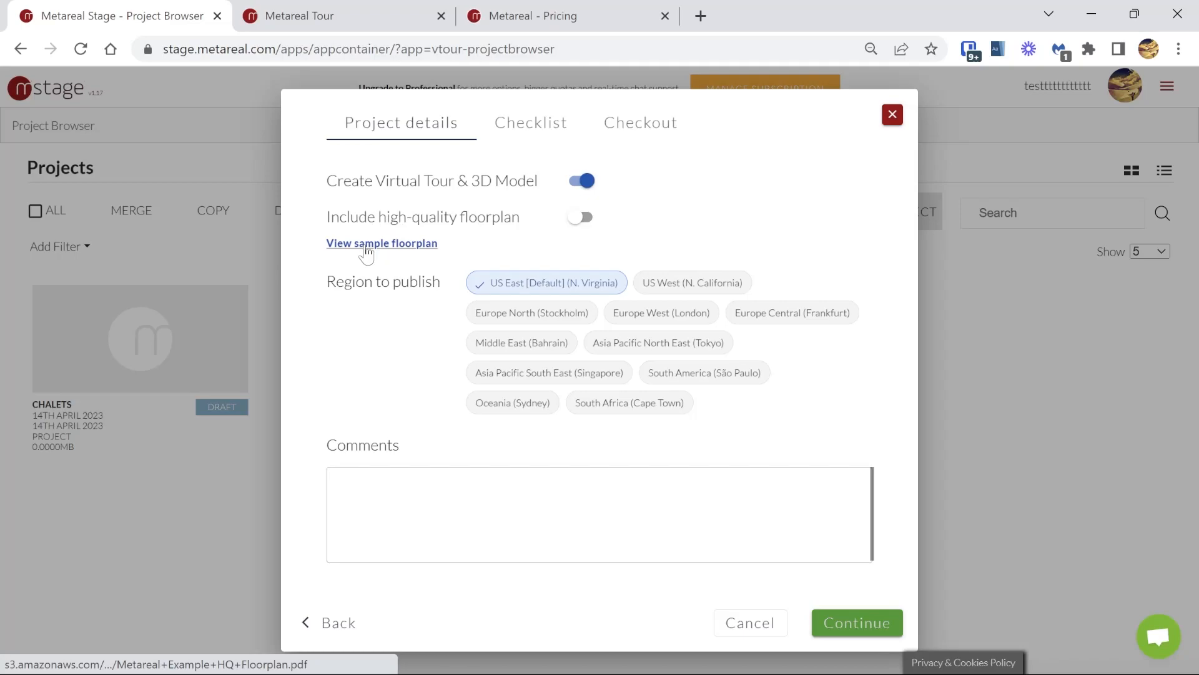
pyautogui.click(367, 244)
pyautogui.moveTo(346, 178); pyautogui.dragTo(622, 178)
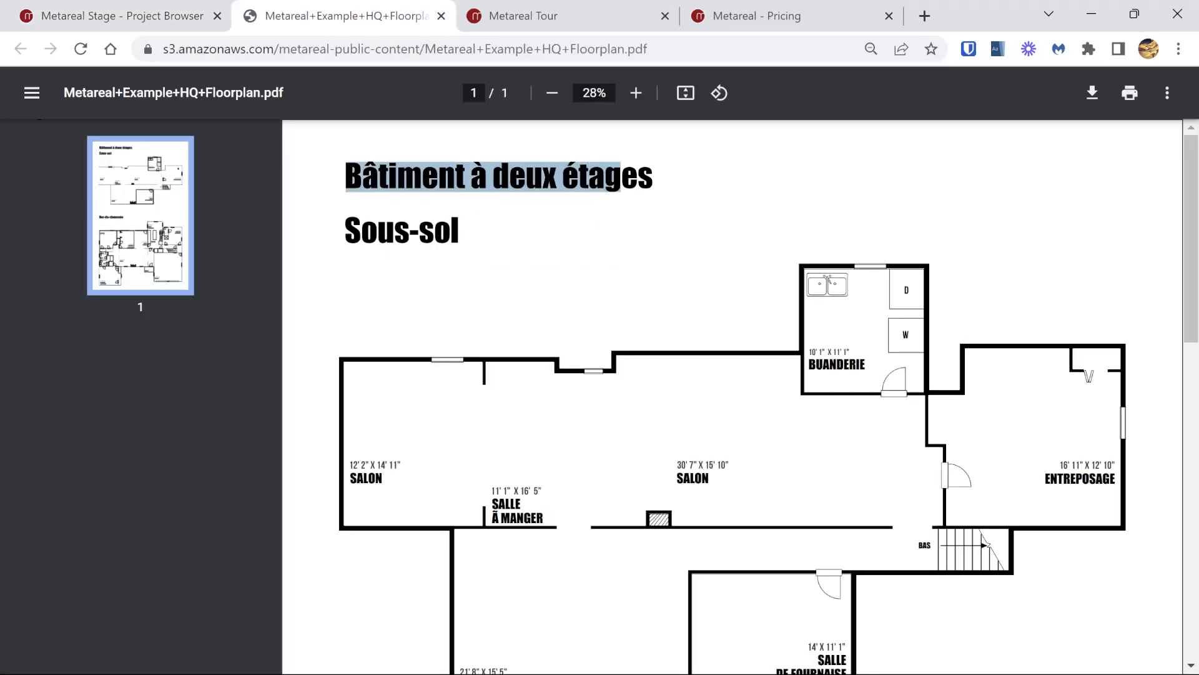
pyautogui.moveTo(344, 231); pyautogui.dragTo(459, 231)
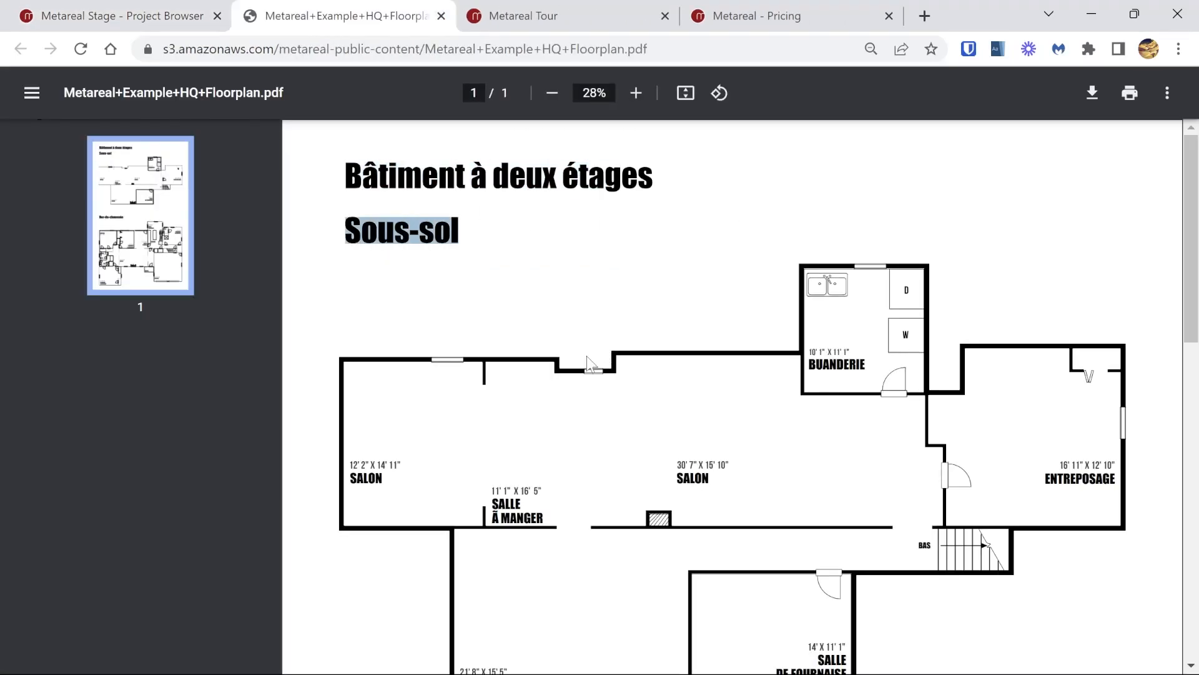
pyautogui.scroll(-2, 587, 356)
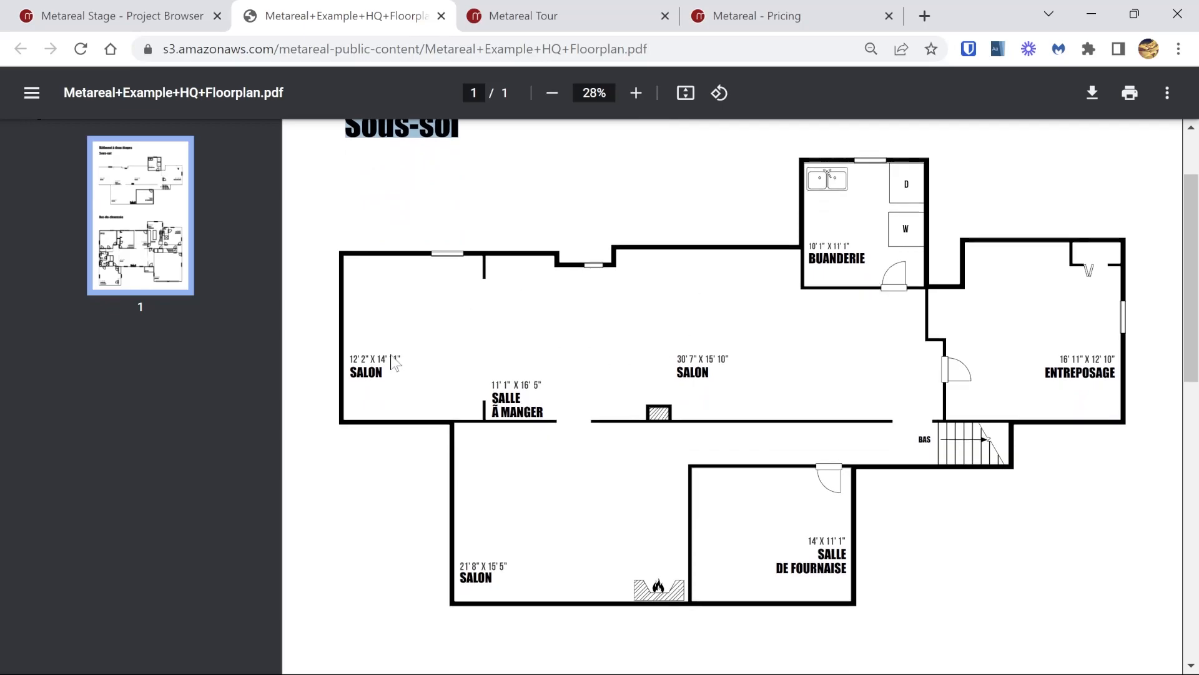
pyautogui.click(355, 371)
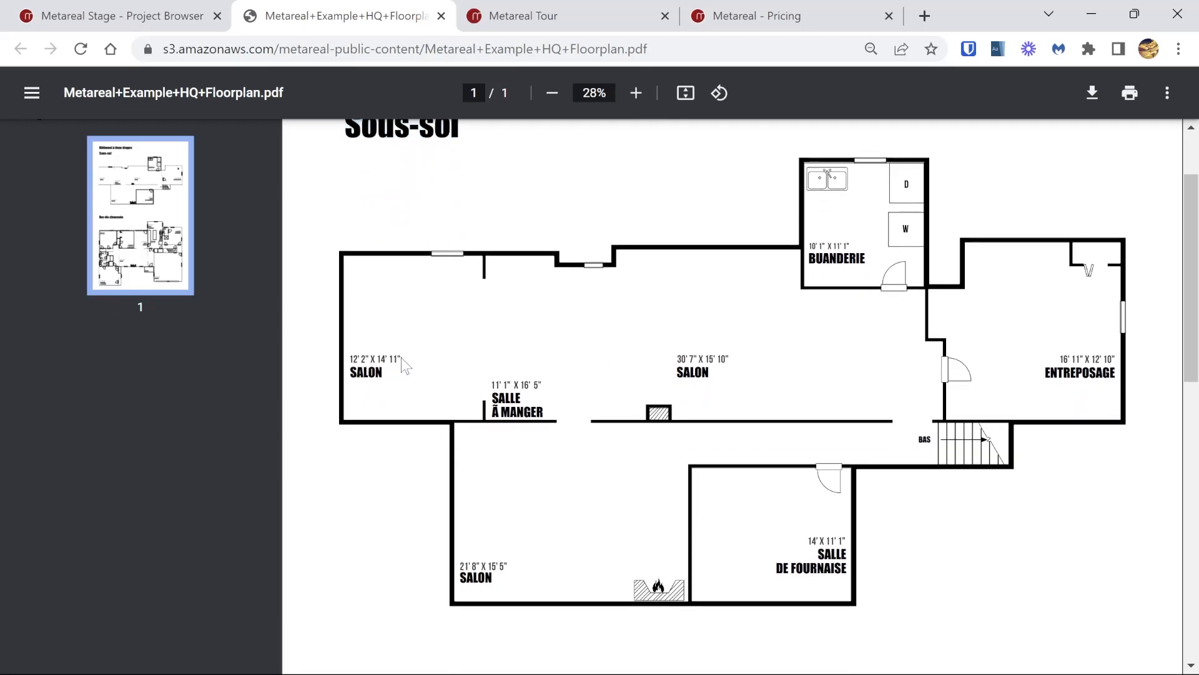
pyautogui.scroll(-3, 685, 437)
pyautogui.scroll(-6, 685, 437)
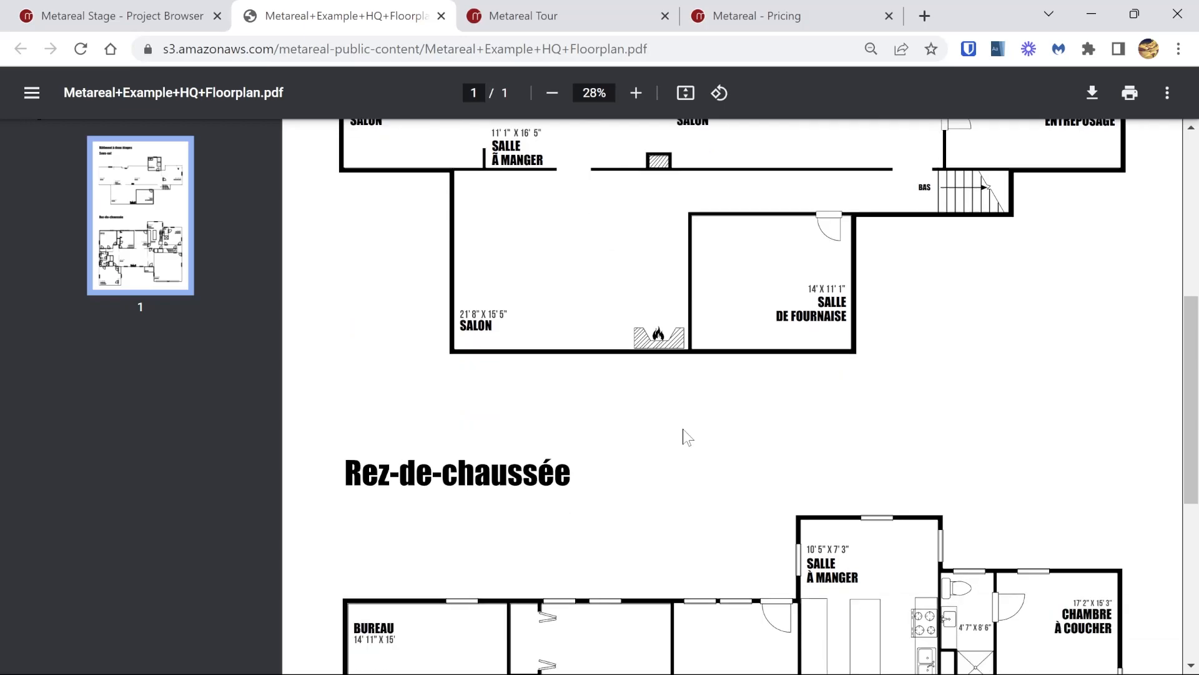
pyautogui.scroll(-2, 671, 381)
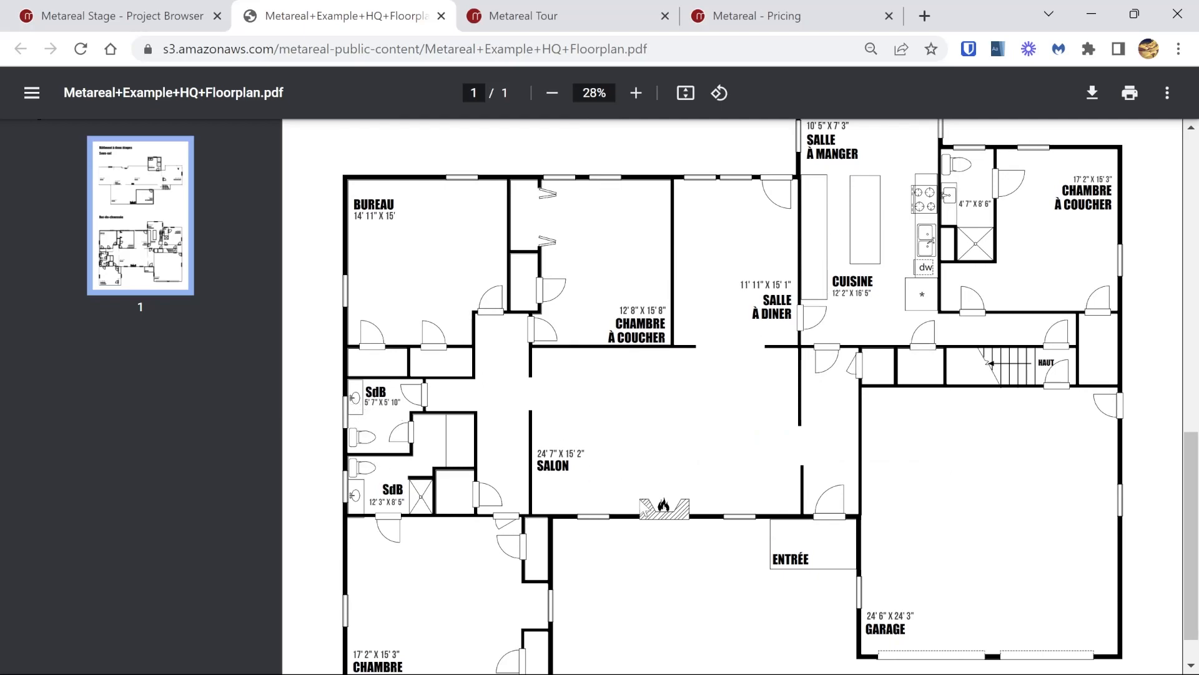
pyautogui.scroll(-1, 640, 501)
pyautogui.scroll(1, 641, 503)
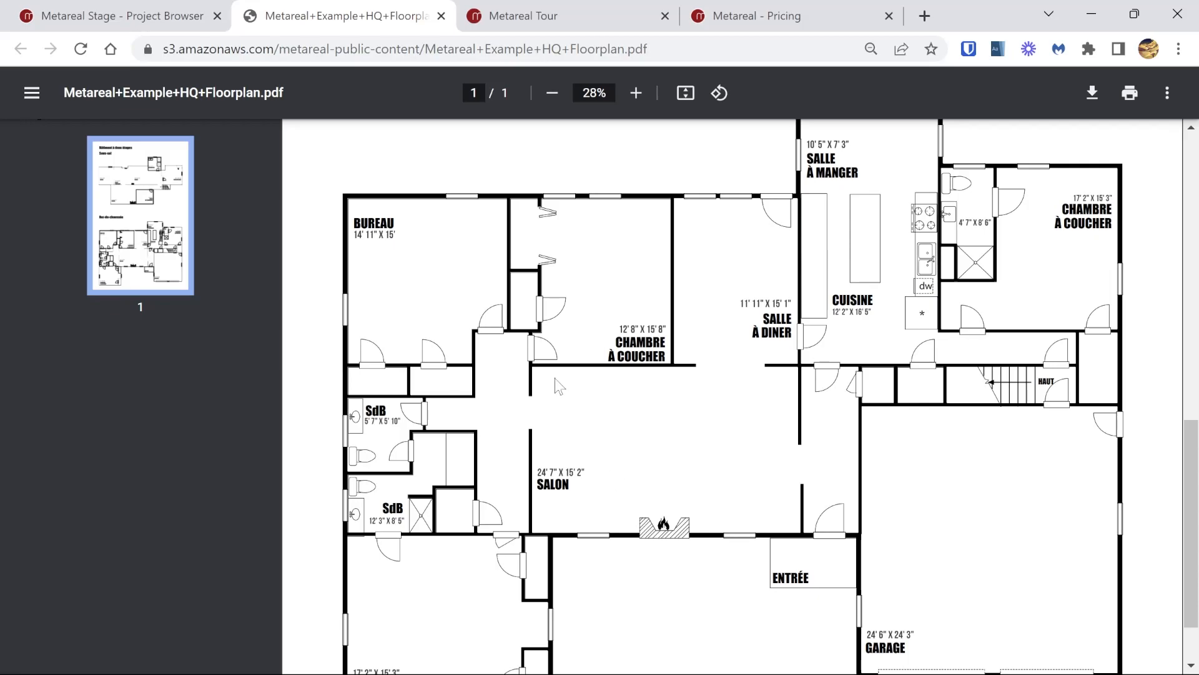
pyautogui.click(160, 20)
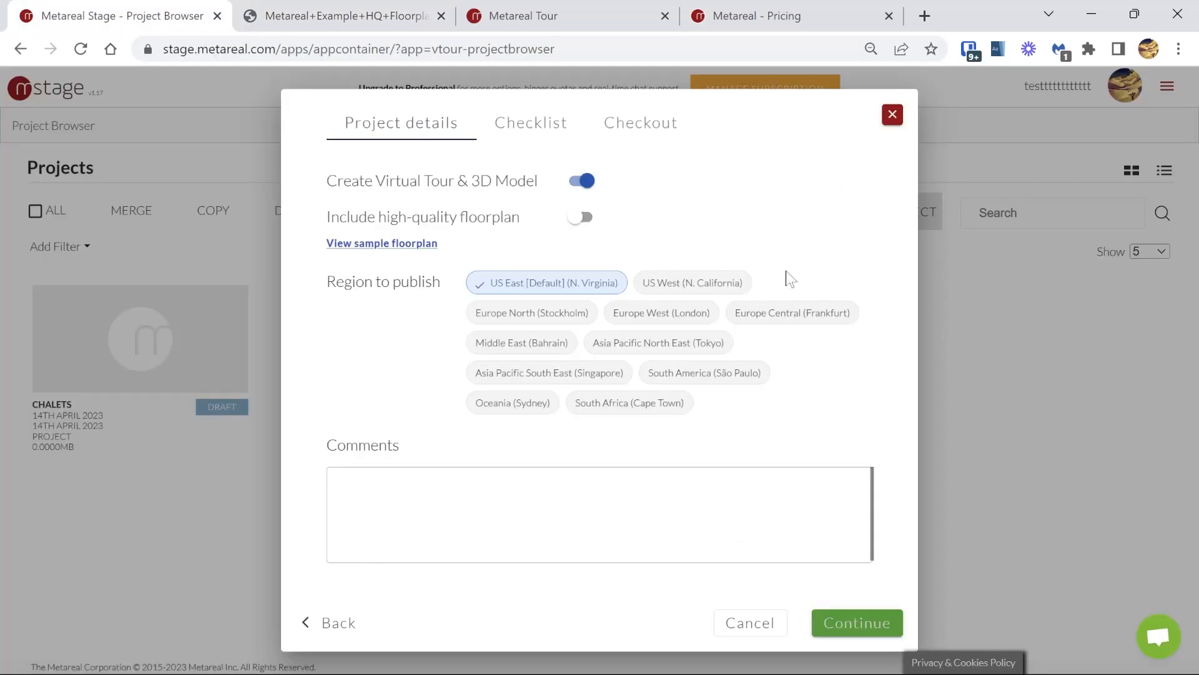
# Step: Try including the high-quality floorplan with the virtual tour and 3D model turned off, and revert the choice
pyautogui.click(582, 217)
pyautogui.click(584, 183)
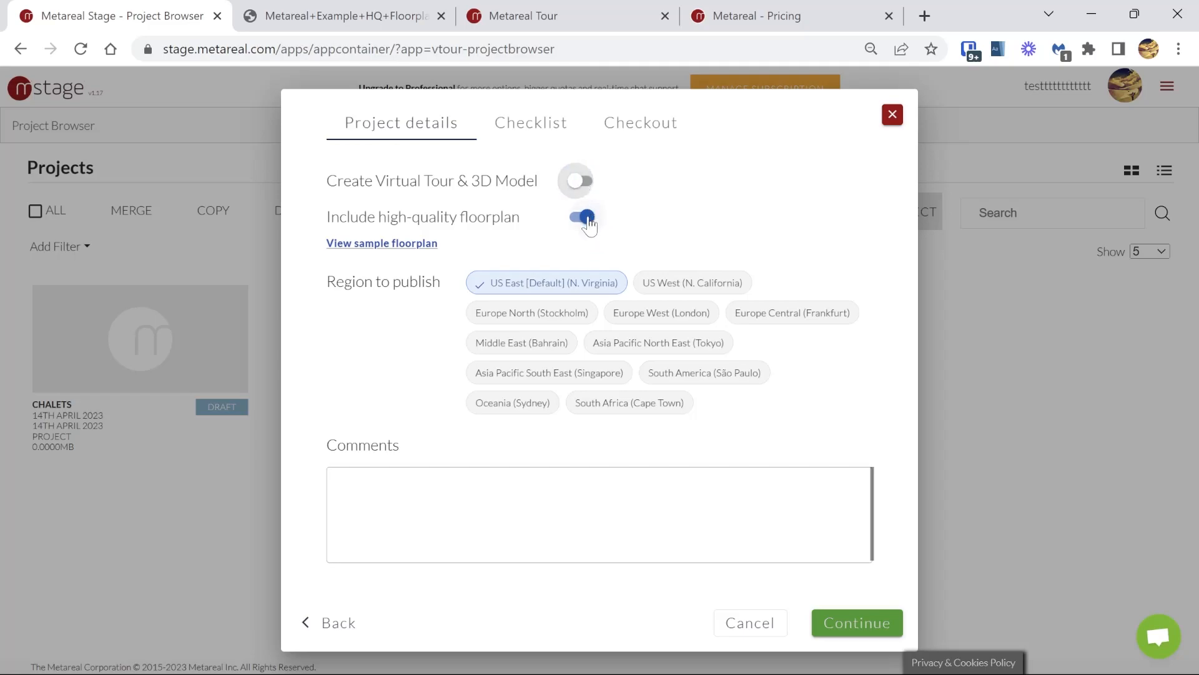
pyautogui.click(585, 218)
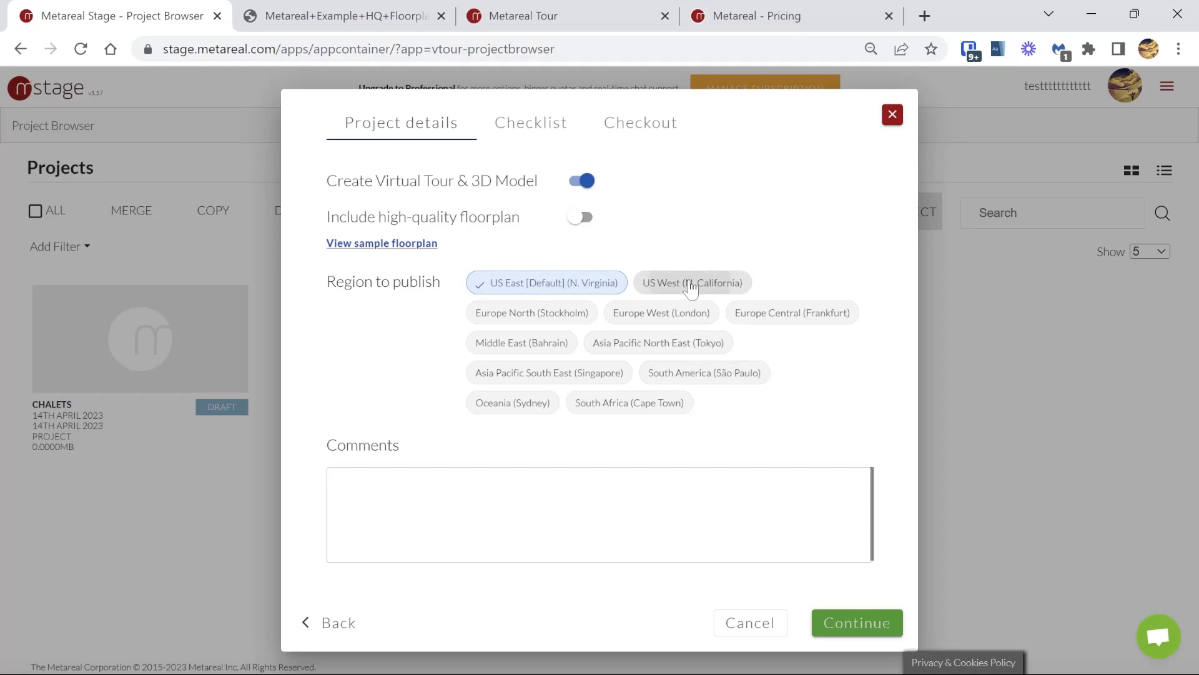
# Step: Add US West (N. California) and Europe West (London) to the regions to publish
pyautogui.click(691, 288)
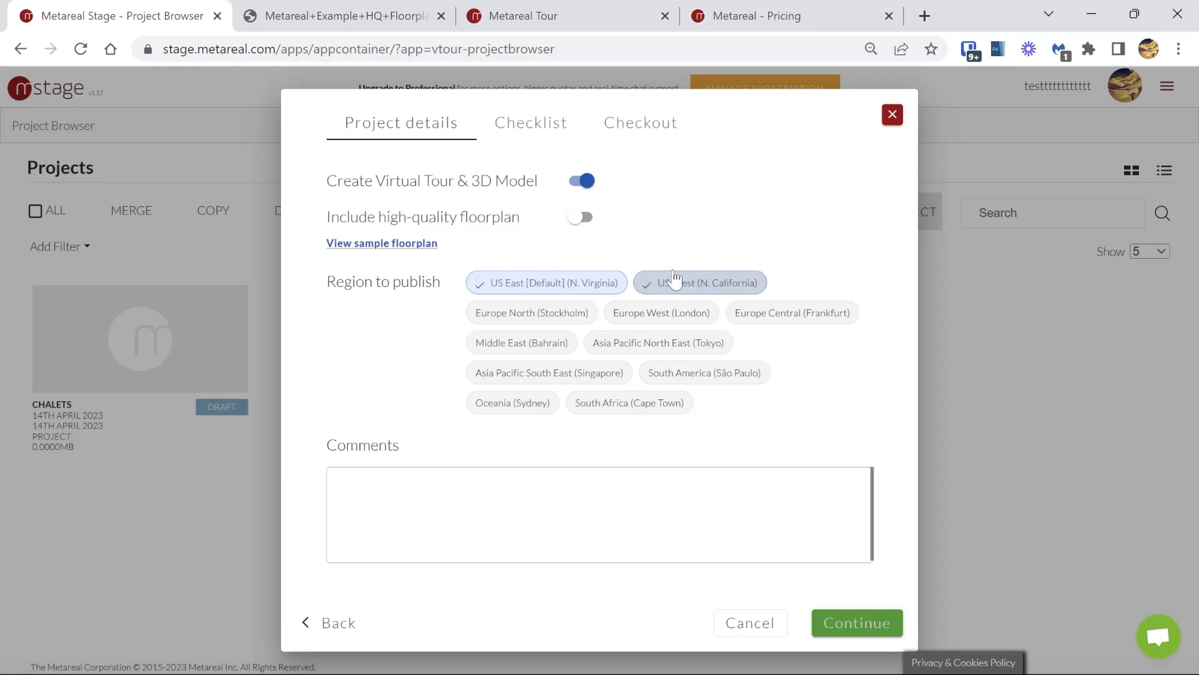
pyautogui.click(667, 317)
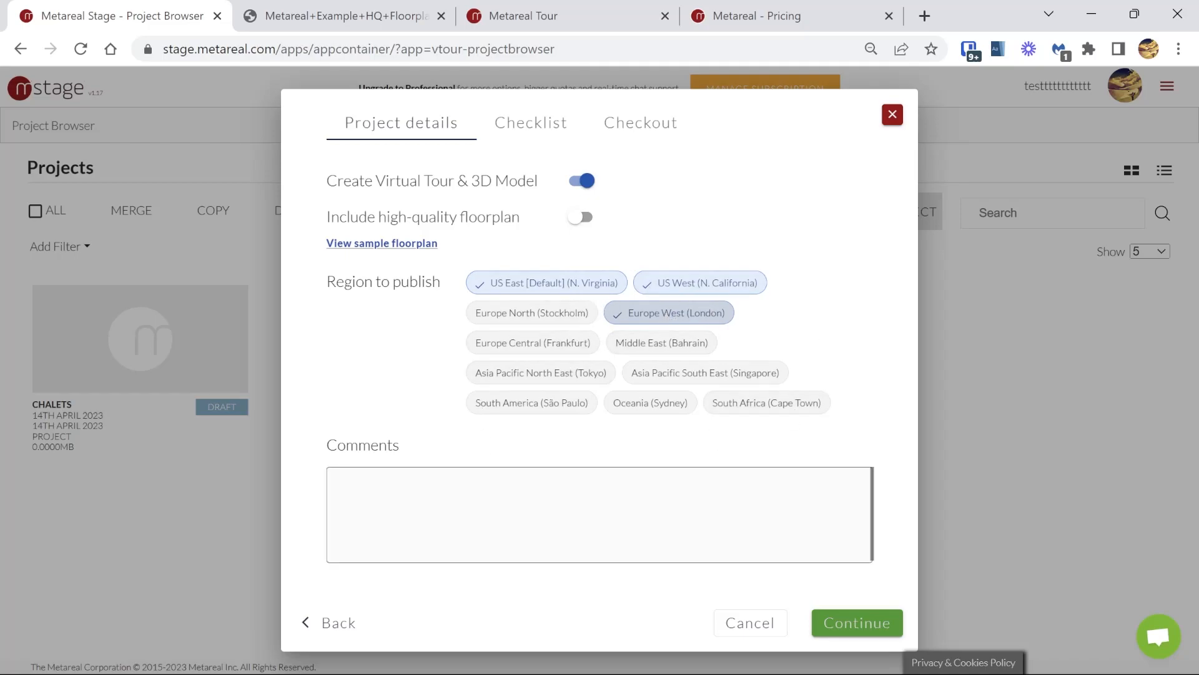
# Step: Try the comment "please use french to name rooms" and clear it again
pyautogui.click(338, 491)
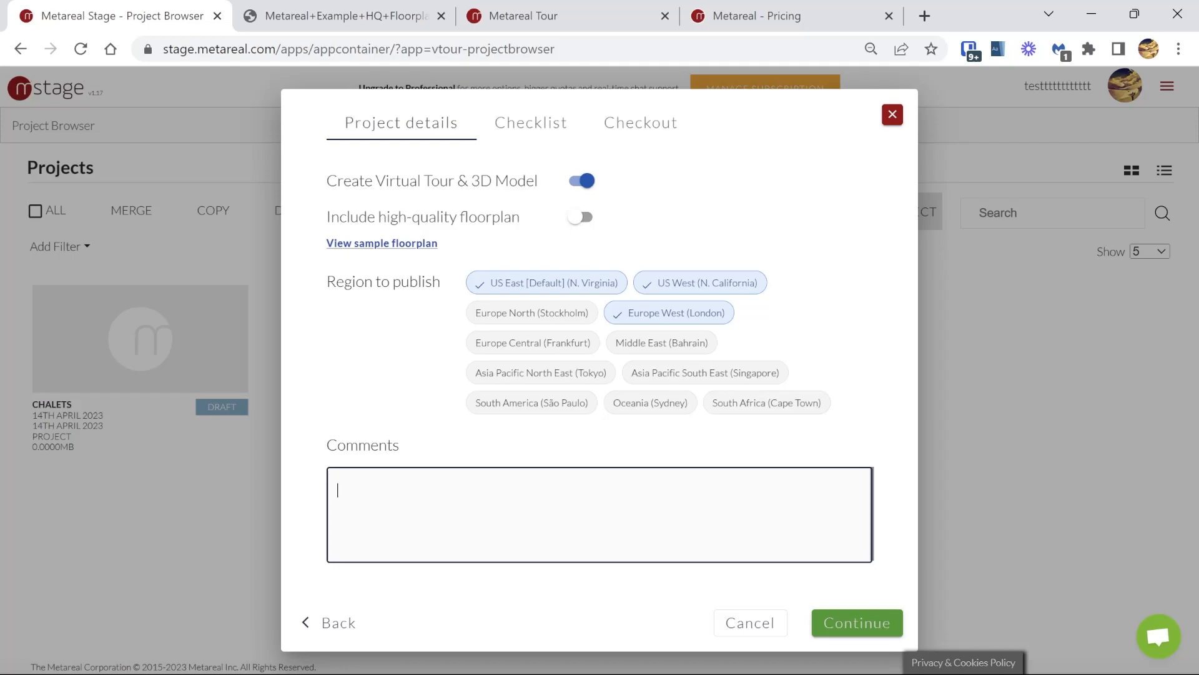
pyautogui.write('please use french to name rooms')
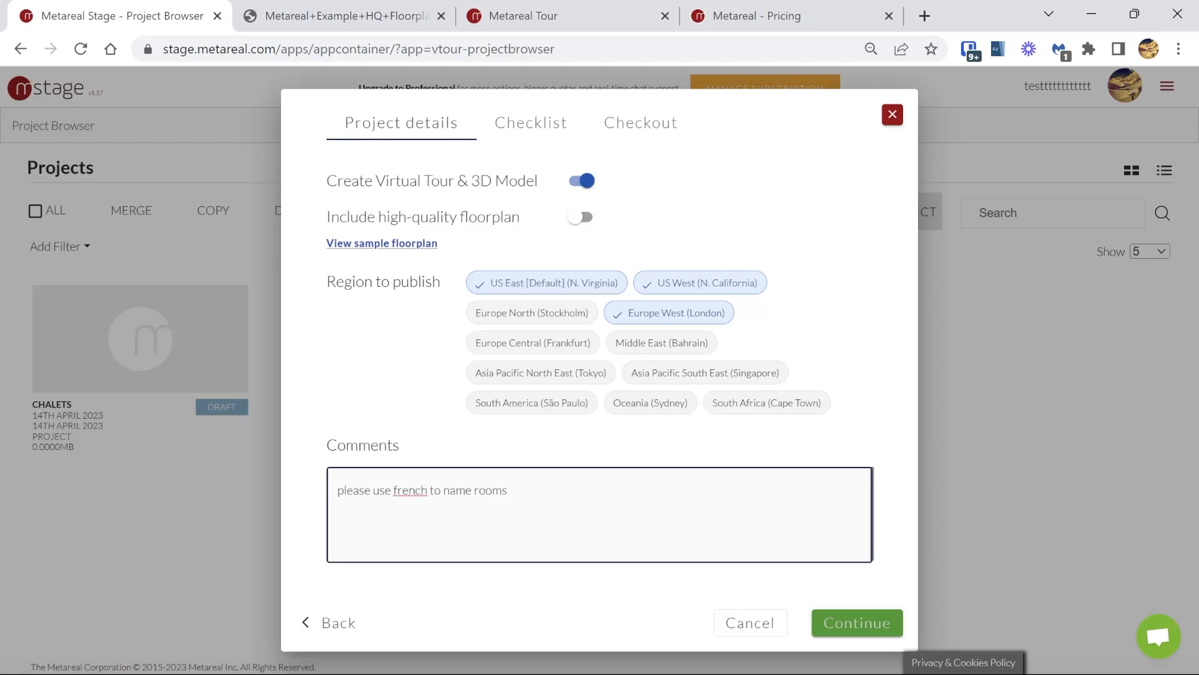
pyautogui.hotkey('ctrl', 'a')
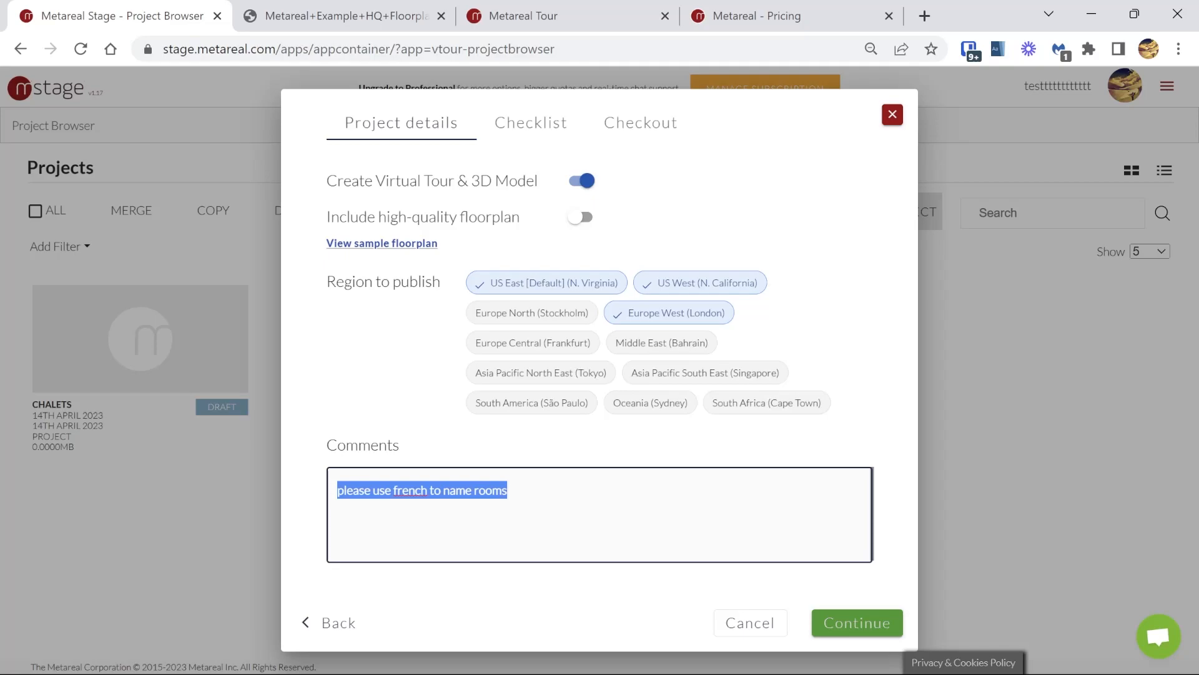
pyautogui.press('BackSpace')
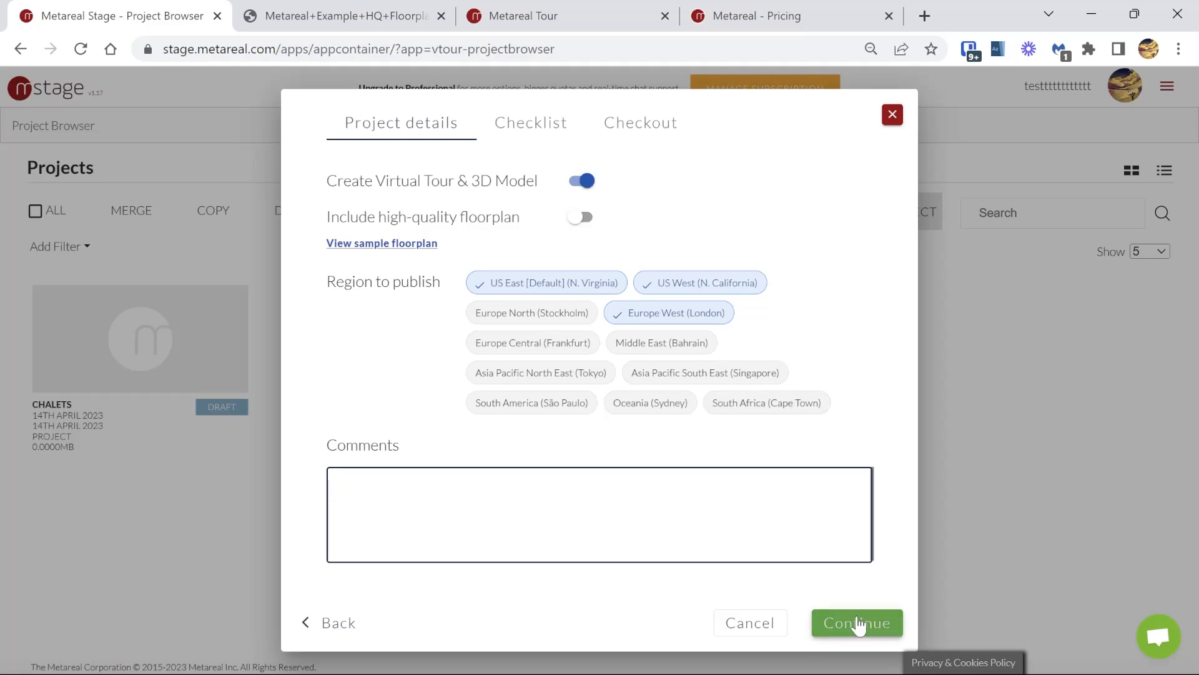
# Step: Confirm all four photography checklist items for the Chalets order and proceed to checkout
pyautogui.click(857, 622)
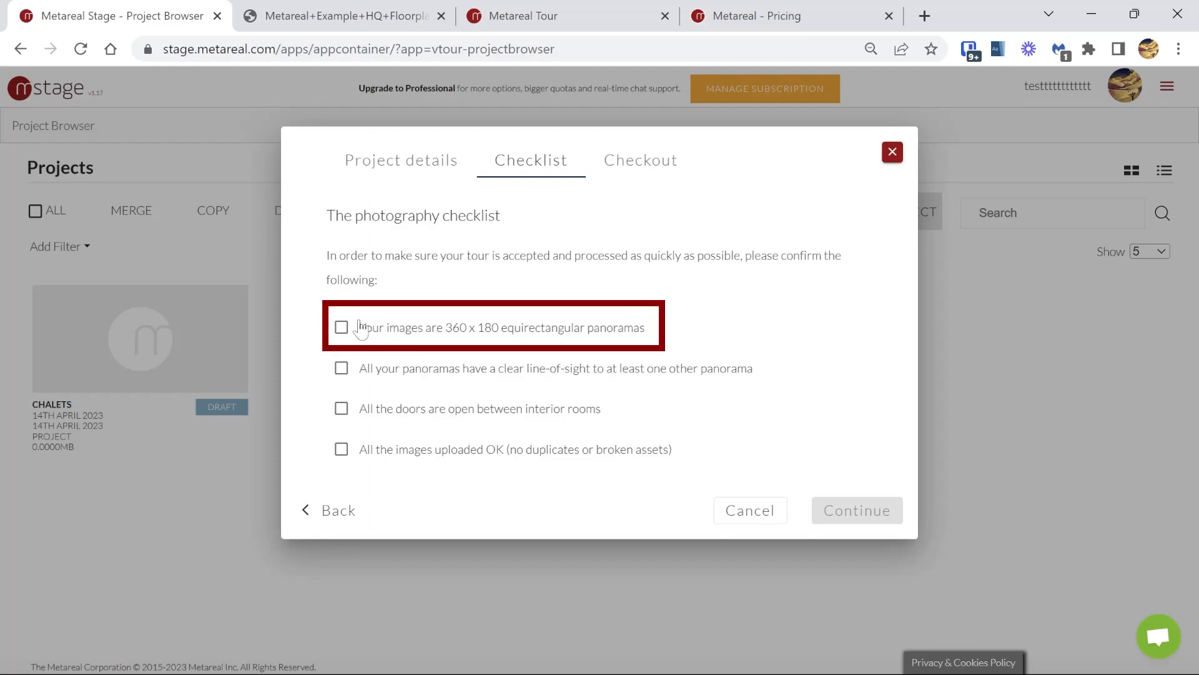
pyautogui.click(342, 327)
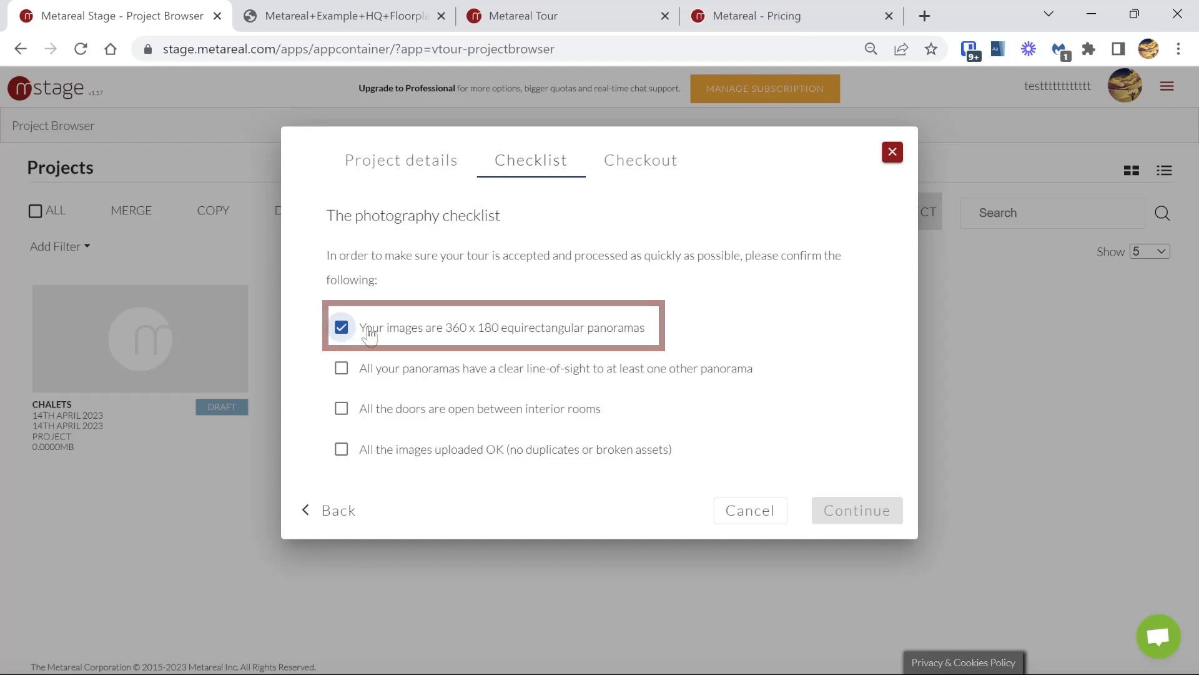
pyautogui.click(431, 376)
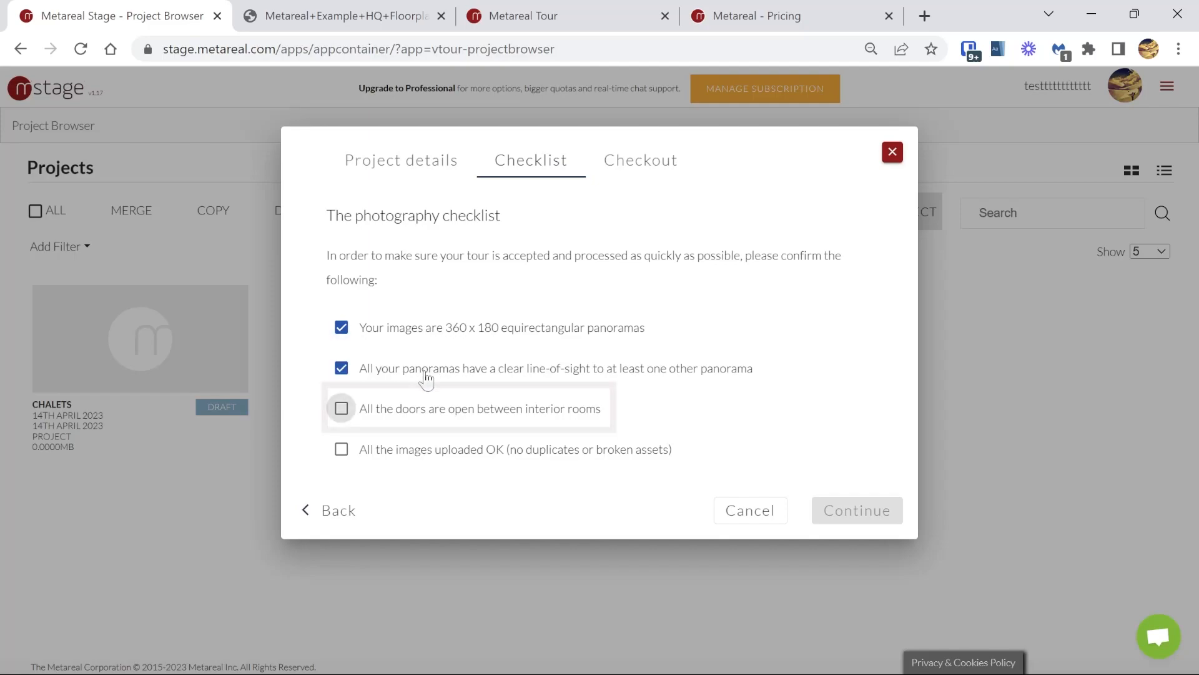
pyautogui.click(394, 415)
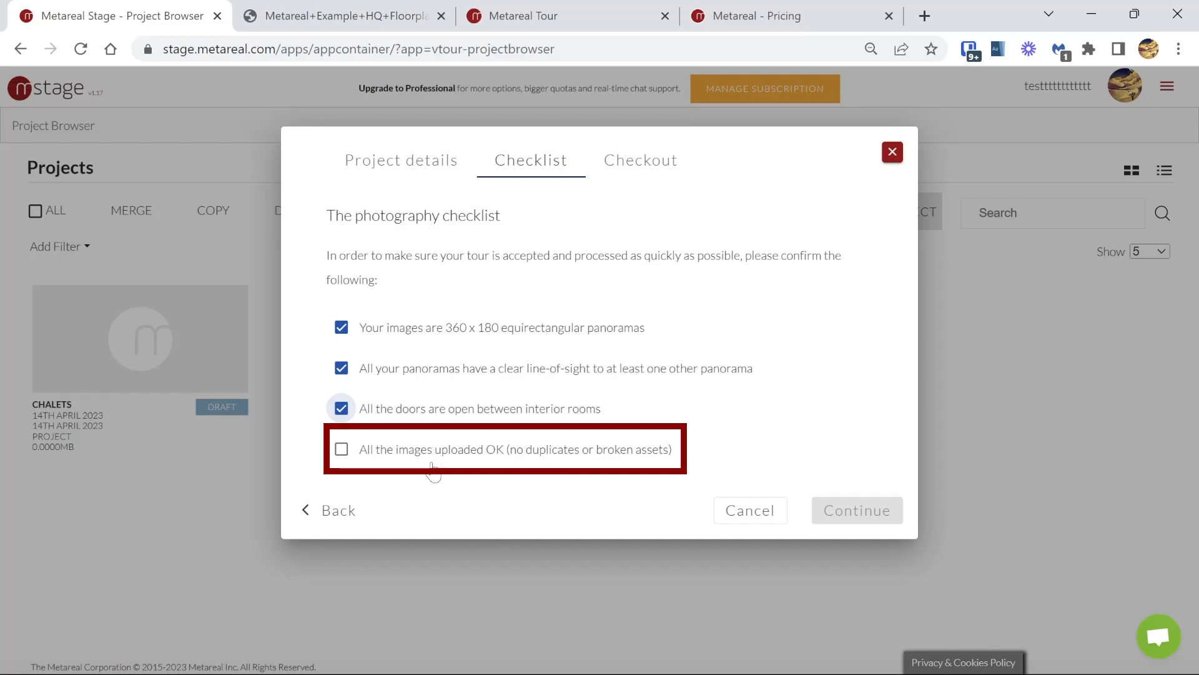
pyautogui.click(432, 463)
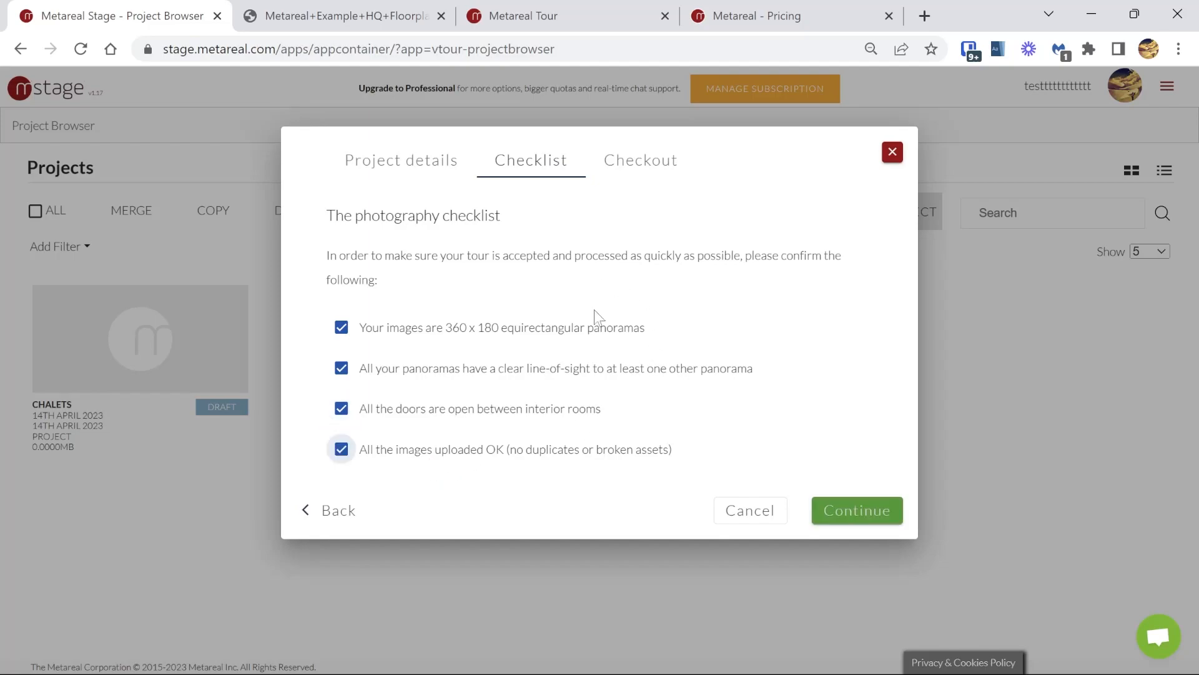
pyautogui.click(887, 515)
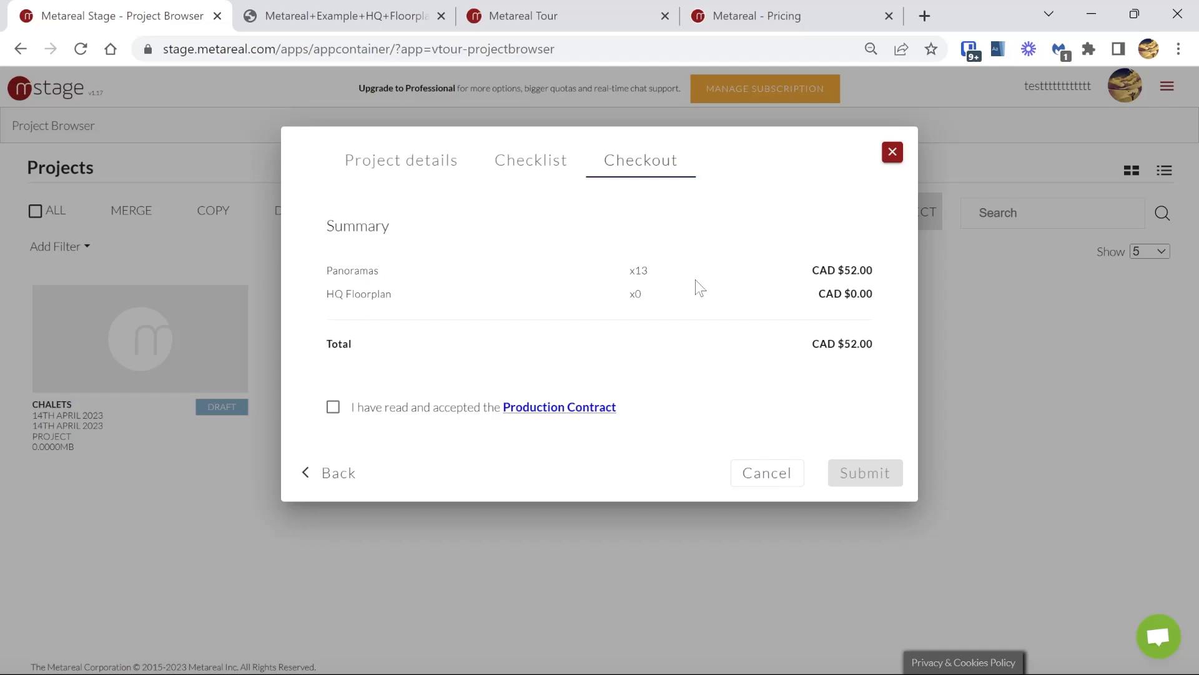
# Step: Compare the per-panorama tour-building prices of the Creator, Professional and Premium plans on the Metareal pricing page, and return to checkout
pyautogui.click(774, 12)
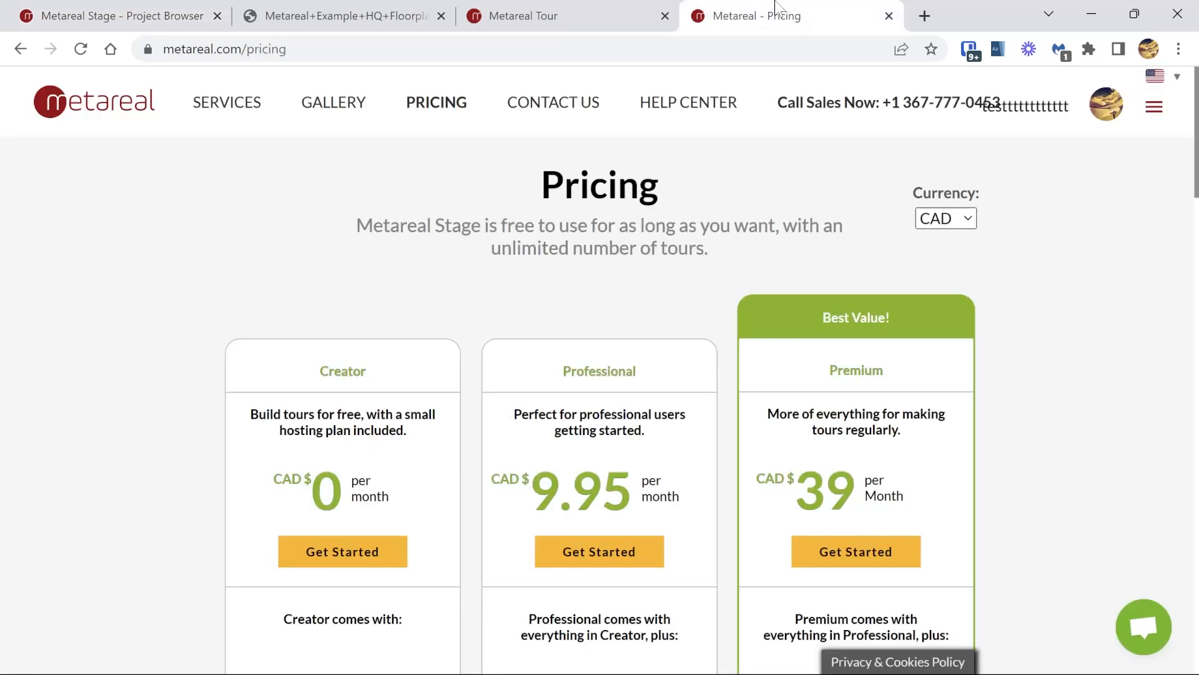
pyautogui.scroll(-6, 425, 434)
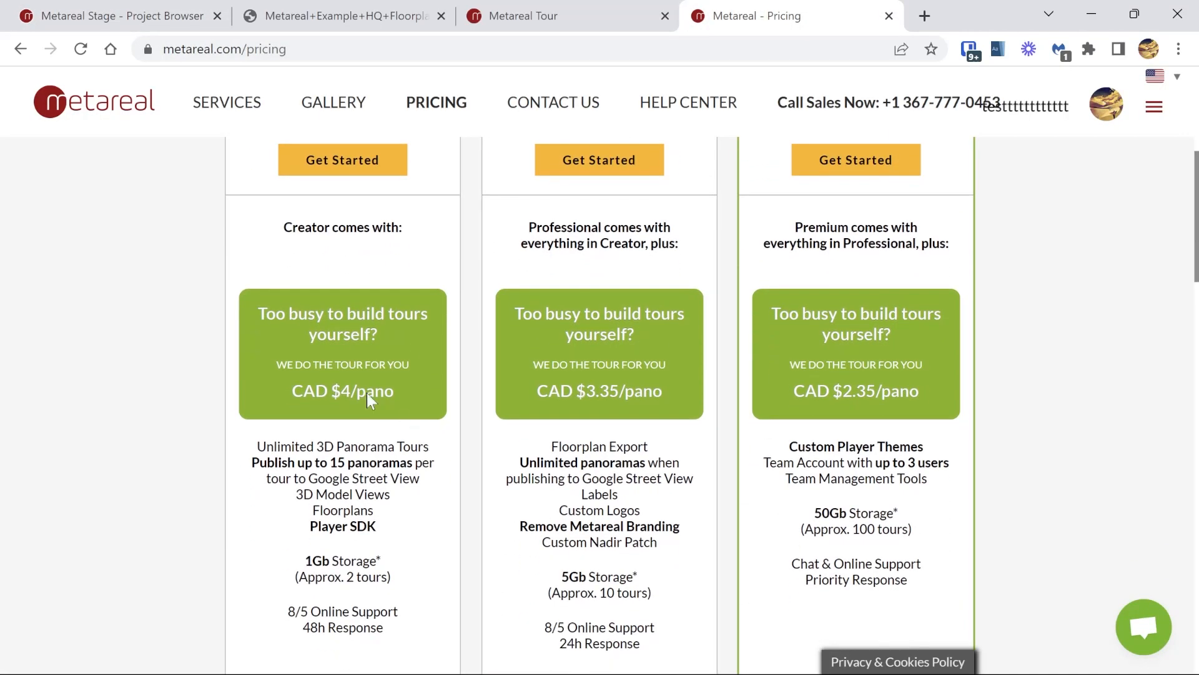
pyautogui.scroll(-1, 346, 394)
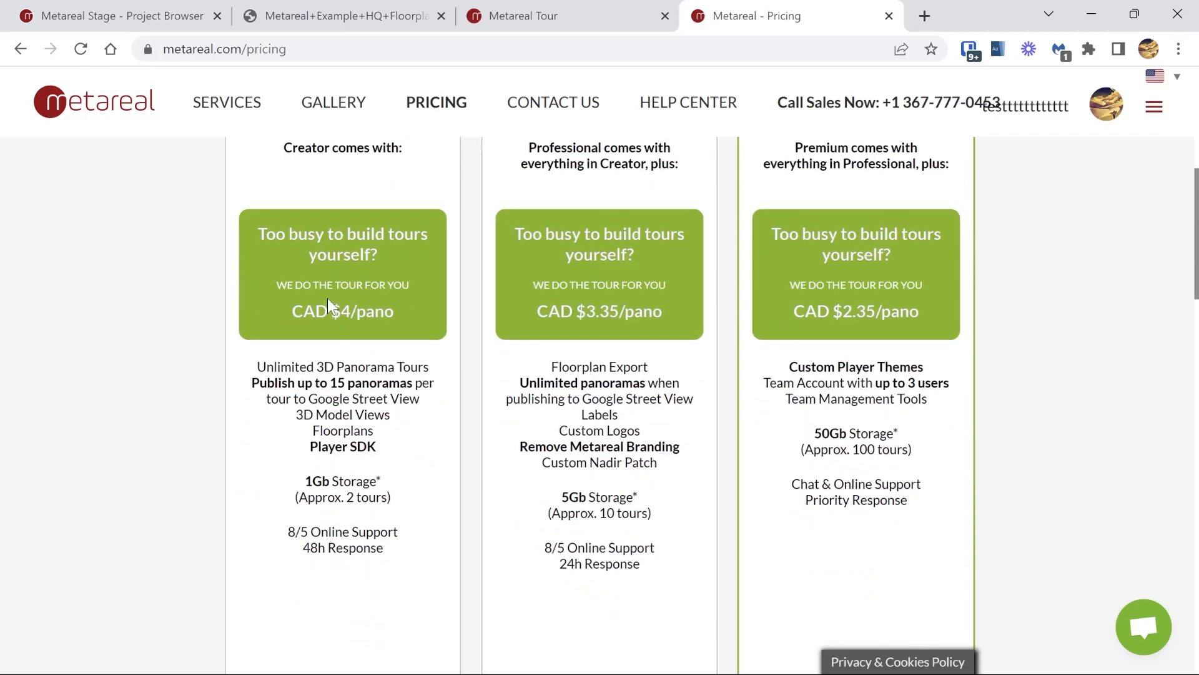
pyautogui.scroll(4, 328, 298)
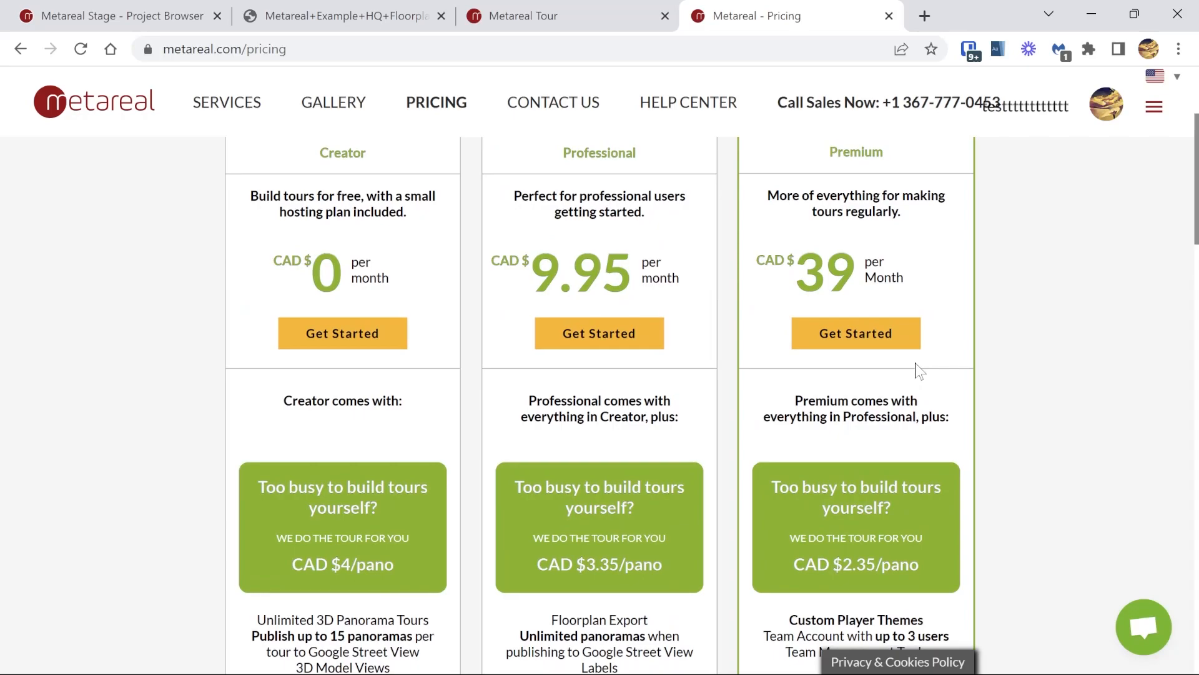
pyautogui.scroll(-2, 906, 373)
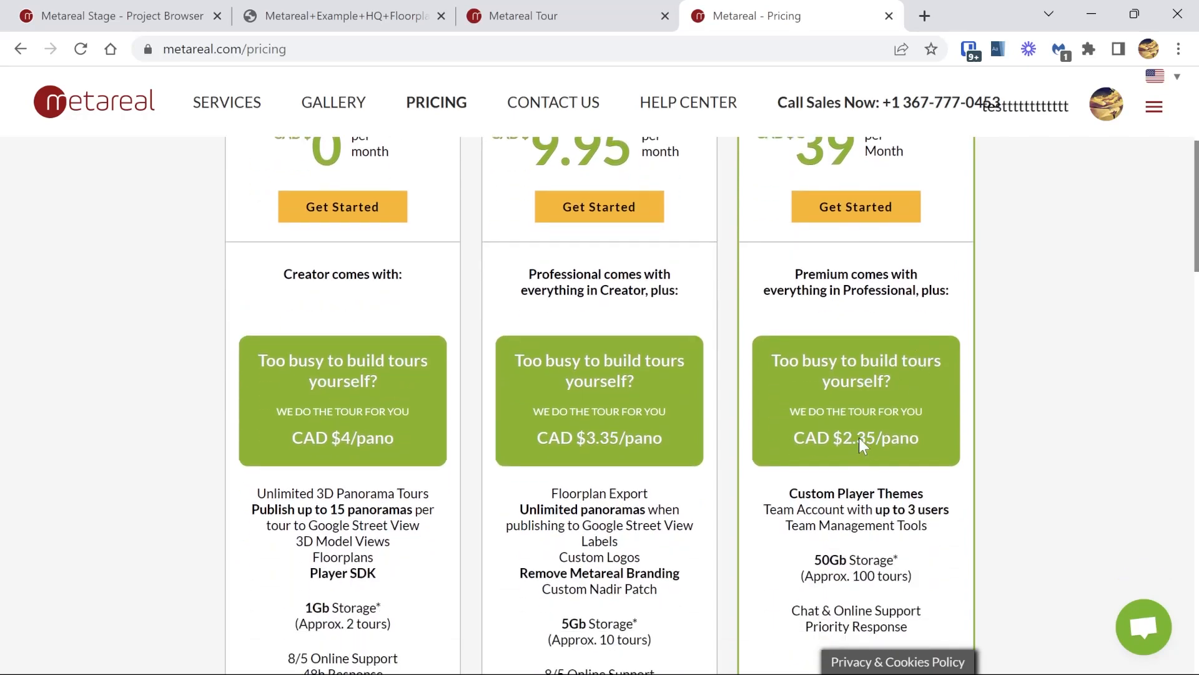
pyautogui.click(147, 14)
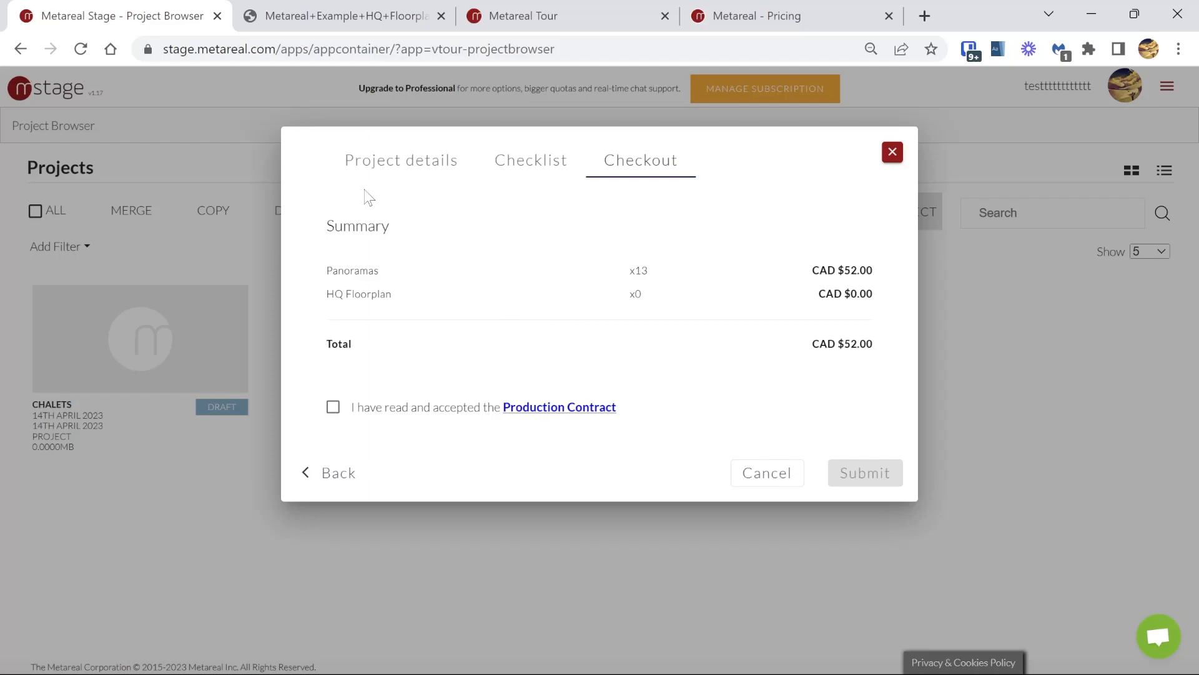
# Step: Try adding the high-quality floorplan to the order, review the checkout summary, and remove it again
pyautogui.click(375, 164)
pyautogui.click(581, 217)
pyautogui.click(640, 124)
pyautogui.click(401, 160)
pyautogui.click(577, 218)
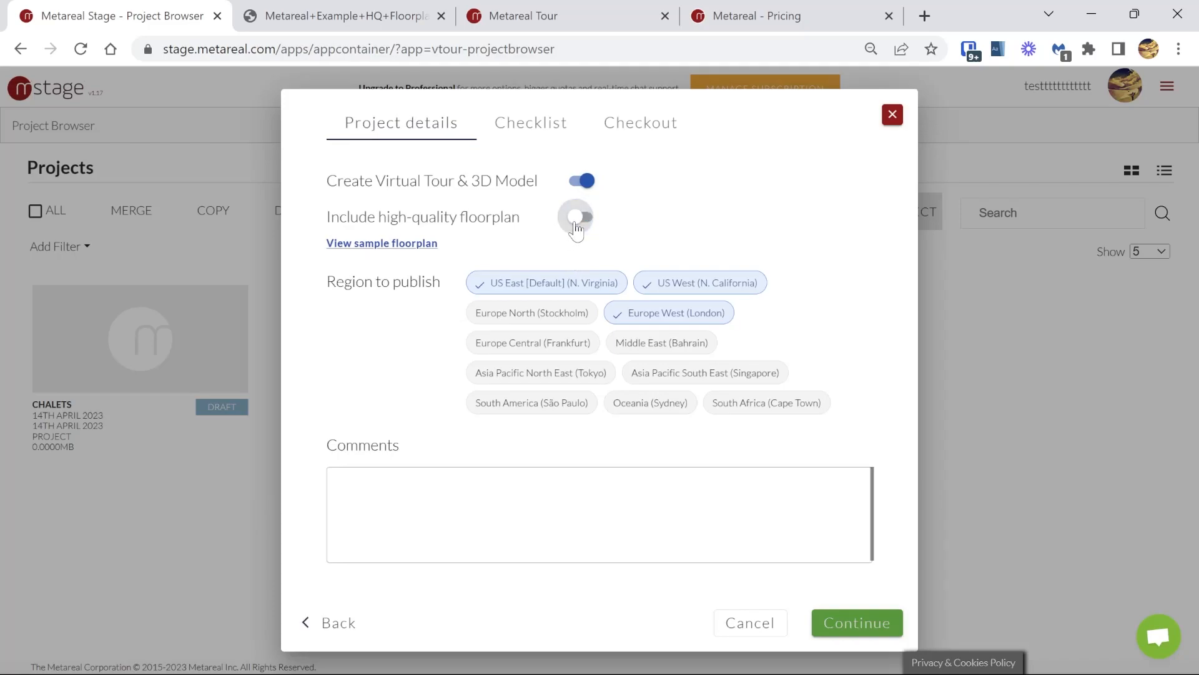
pyautogui.click(644, 125)
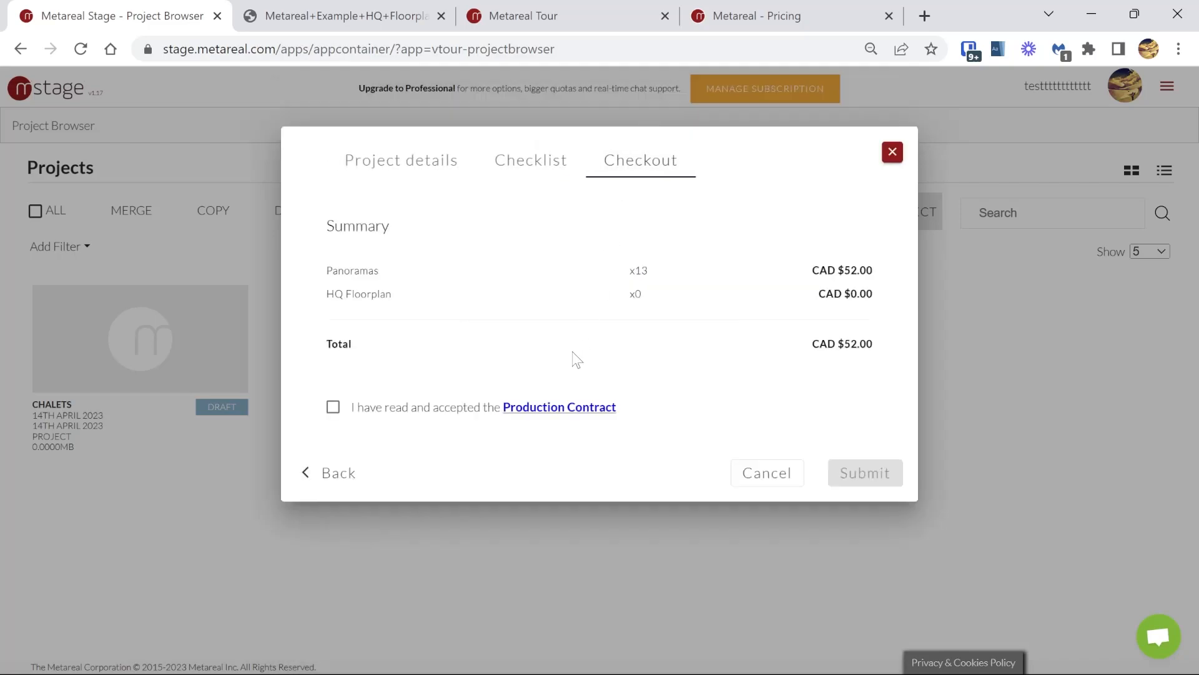
# Step: Accept the Production Contract, submit the Chalets order, and proceed past the customer details to payment
pyautogui.click(333, 412)
pyautogui.click(863, 475)
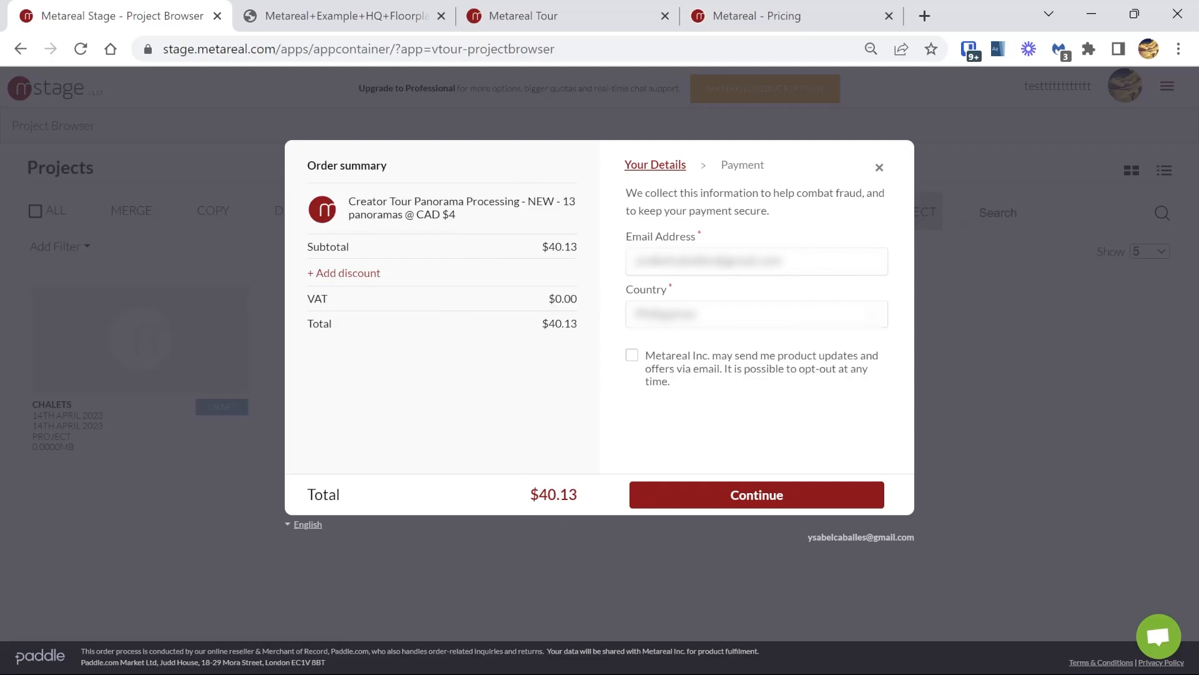
pyautogui.click(751, 497)
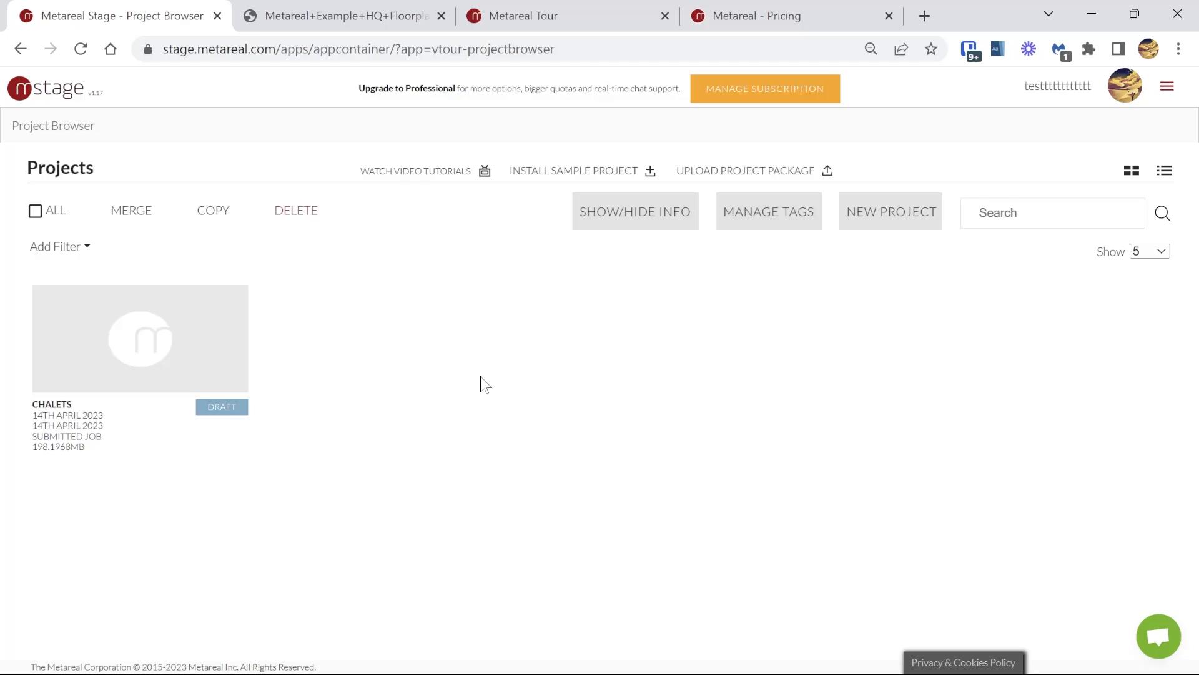
# Step: Start a new project and upload all the images from the panoramas folder
pyautogui.click(890, 219)
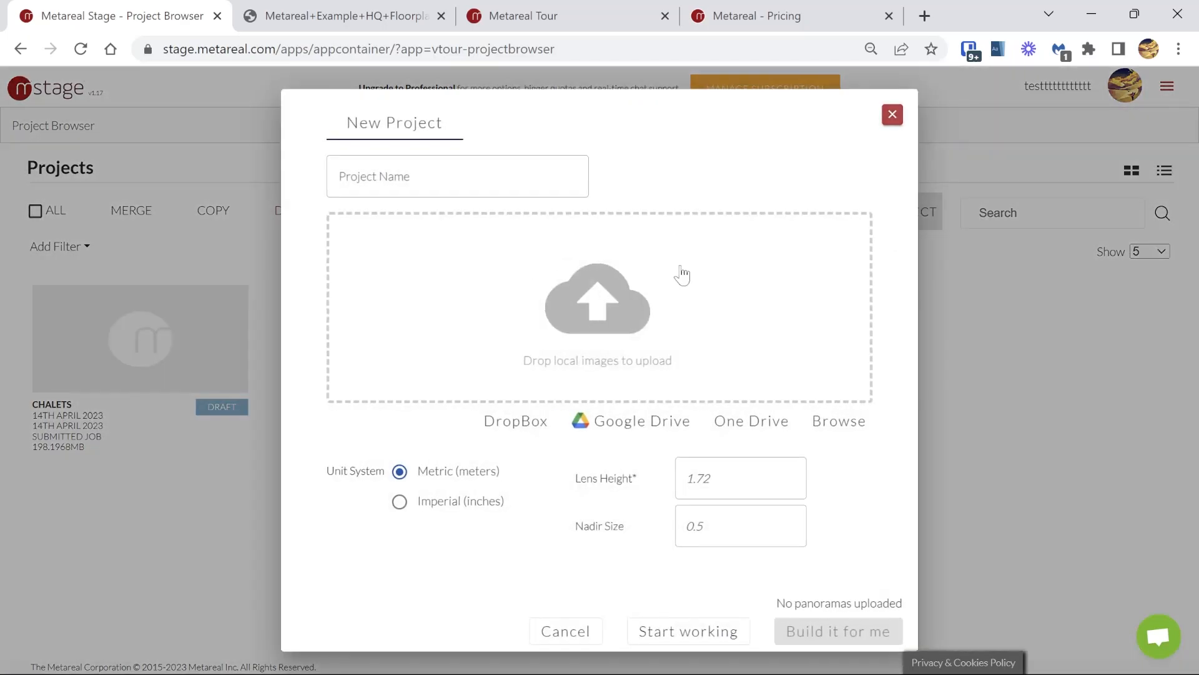
pyautogui.click(525, 297)
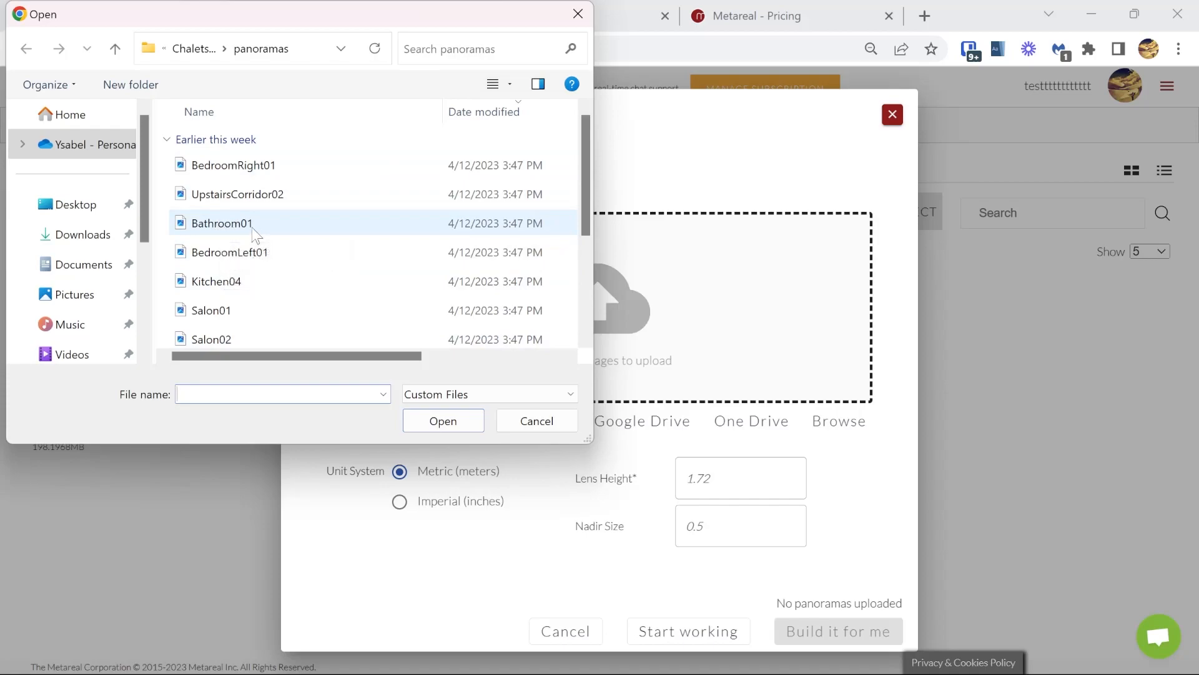
pyautogui.scroll(-1, 259, 288)
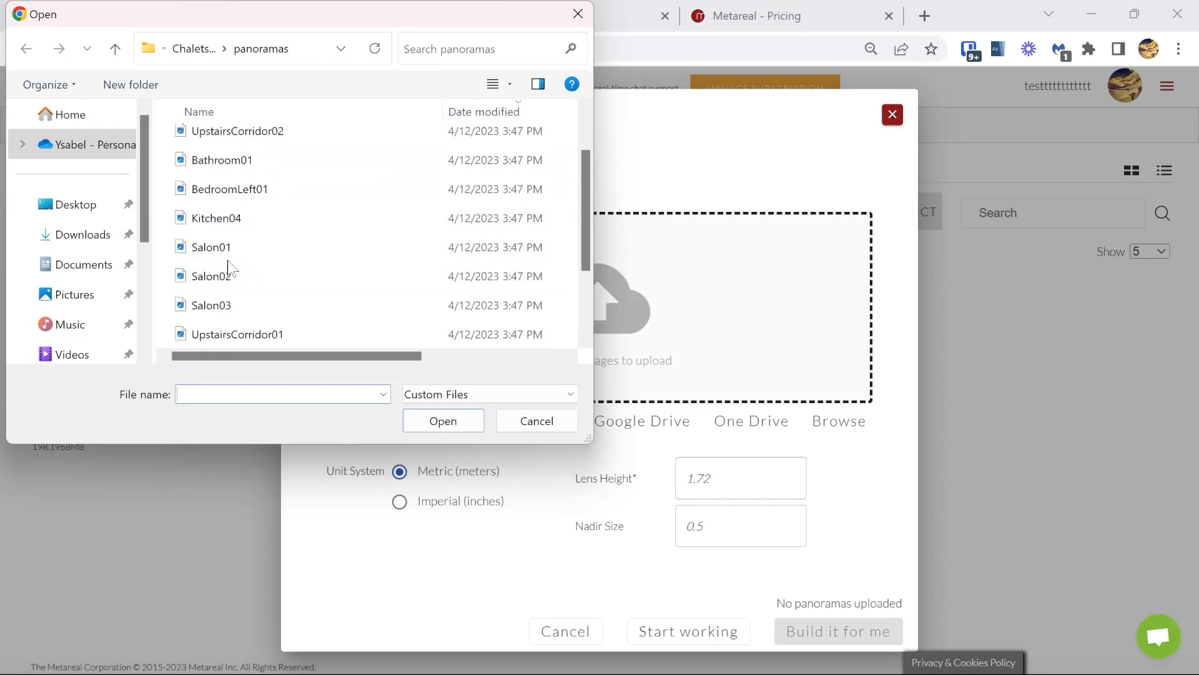
pyautogui.click(226, 311)
pyautogui.hotkey('ctrl', 'a')
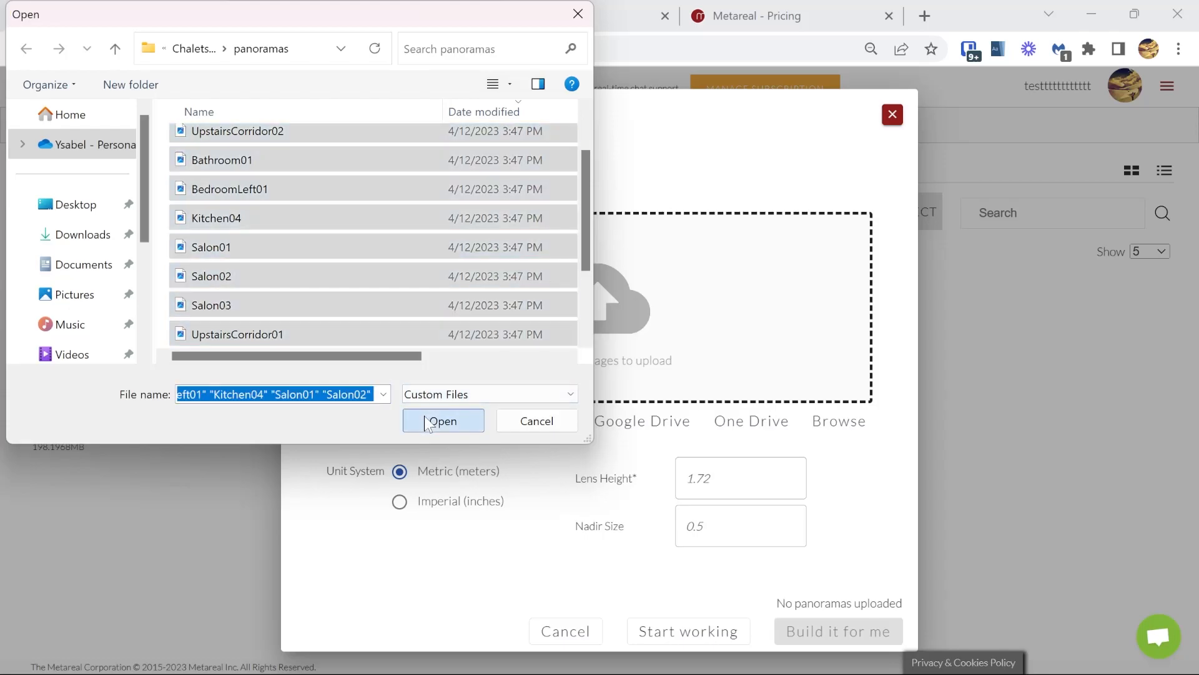
pyautogui.click(425, 415)
# Step: Name the project Chalets 2, set the lens height to 1.85, and start working on it
pyautogui.click(457, 177)
pyautogui.write('Chalets 2')
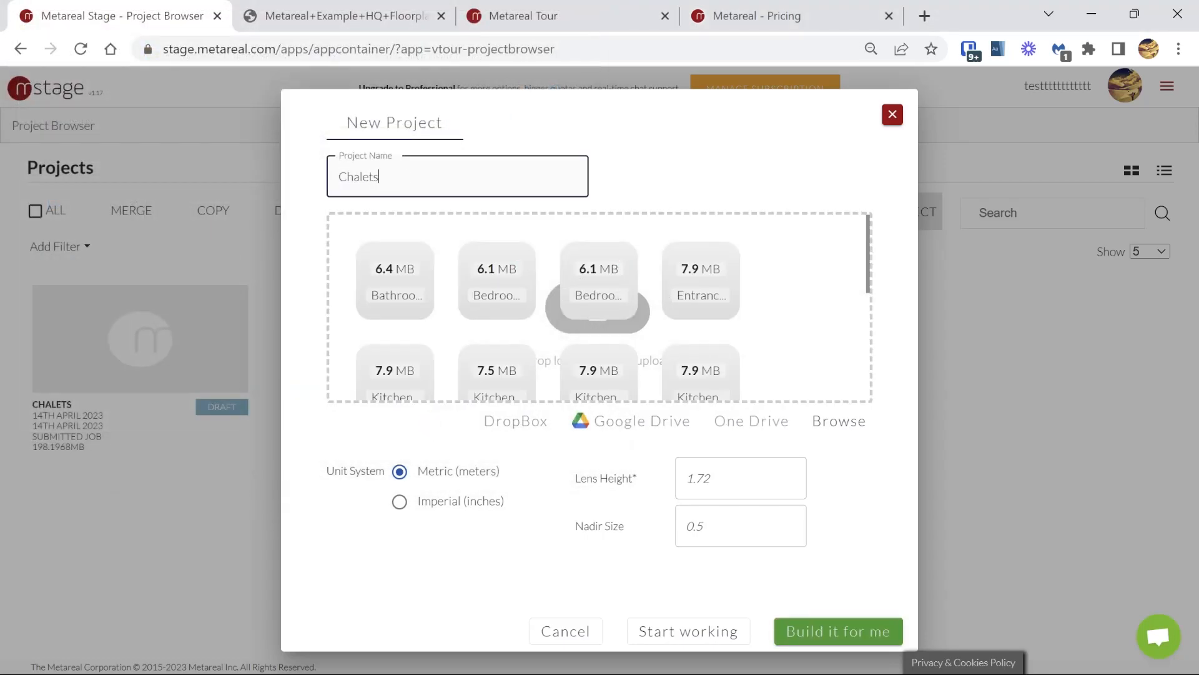
pyautogui.click(741, 478)
pyautogui.write('1.85')
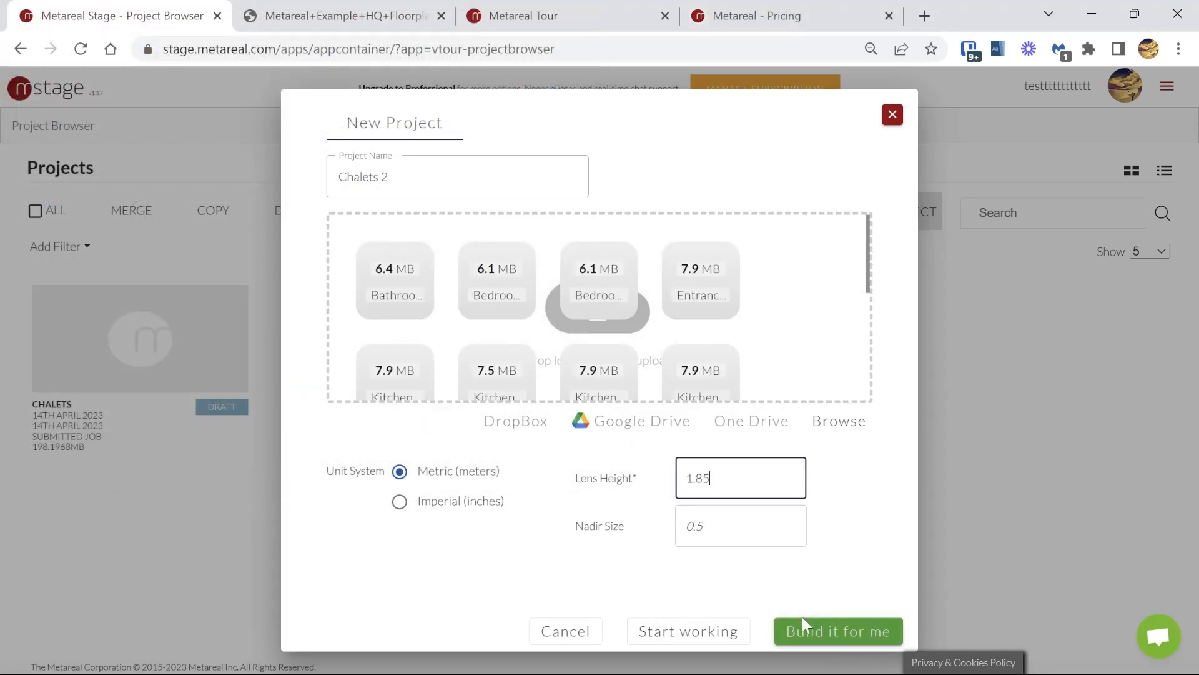
pyautogui.click(682, 631)
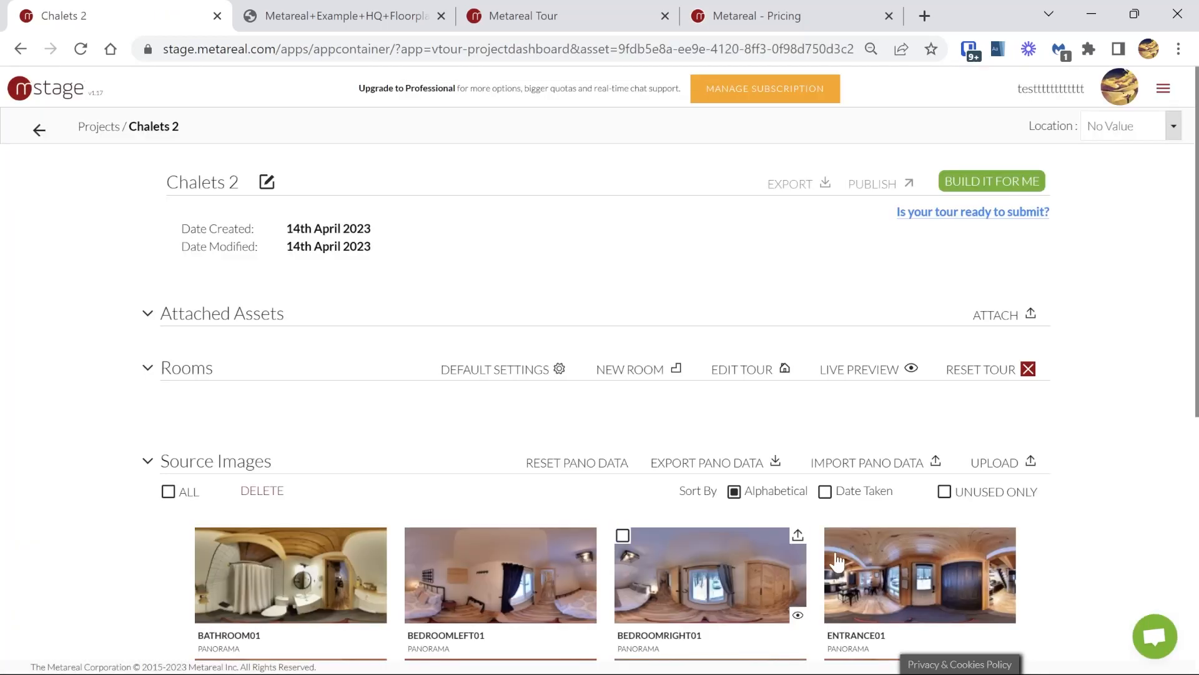
# Step: Select the Kitchen01, Kitchen02, Kitchen03 and Kitchen04 panoramas among the source images
pyautogui.scroll(-7, 1184, 422)
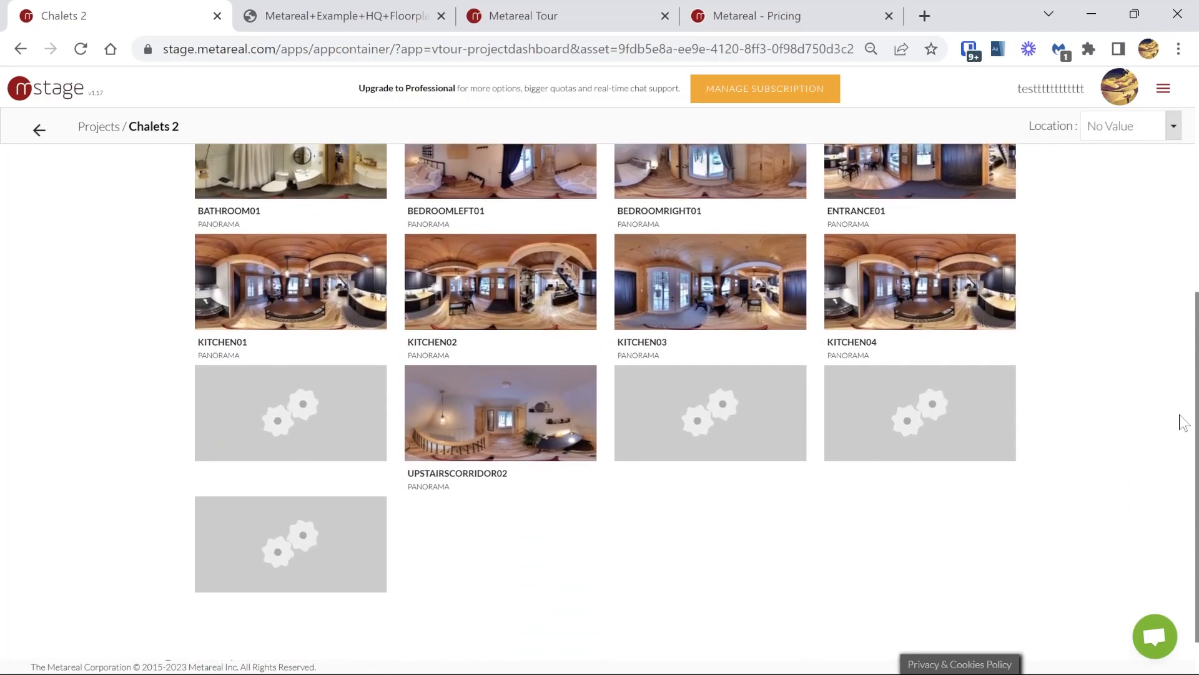
pyautogui.scroll(2, 1184, 421)
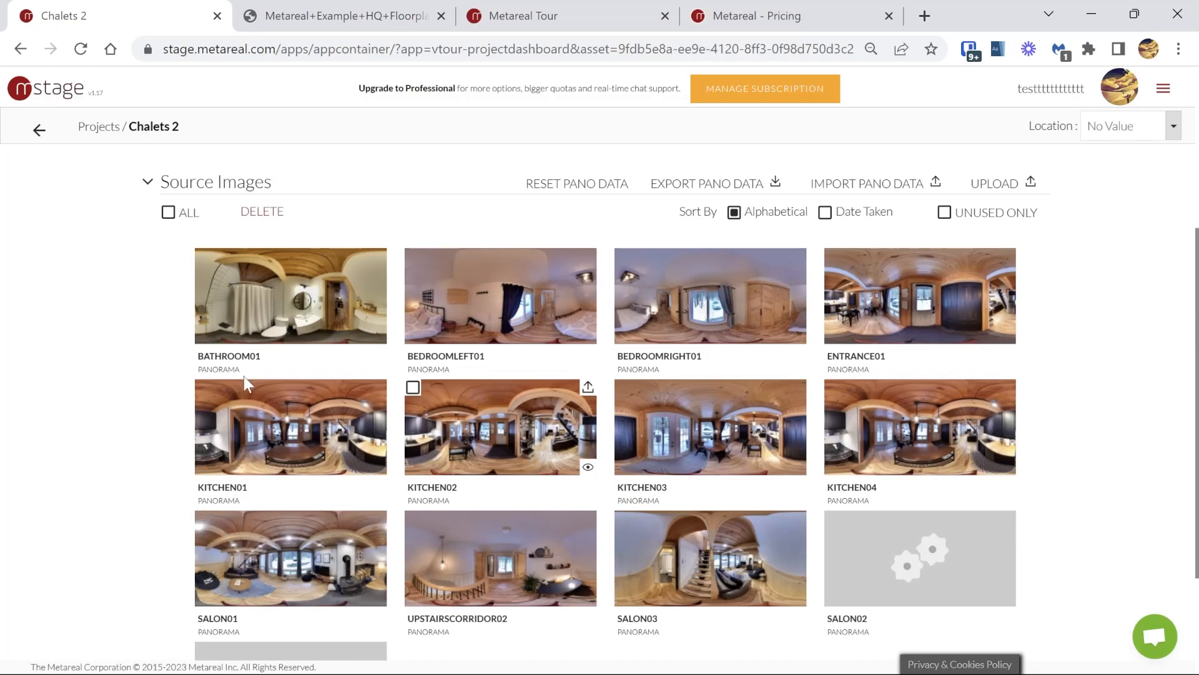
pyautogui.click(413, 387)
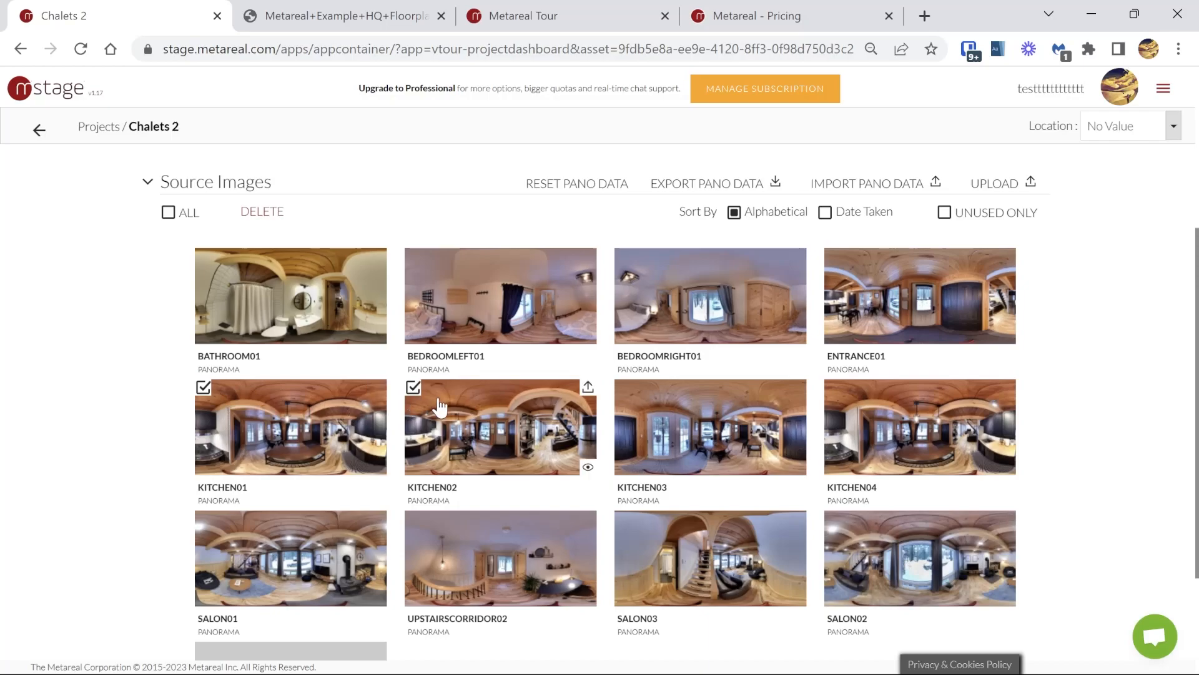
pyautogui.click(622, 386)
pyautogui.click(931, 424)
# Step: Preview the Bathroom01 panorama from the source images and close the preview
pyautogui.scroll(3, 931, 422)
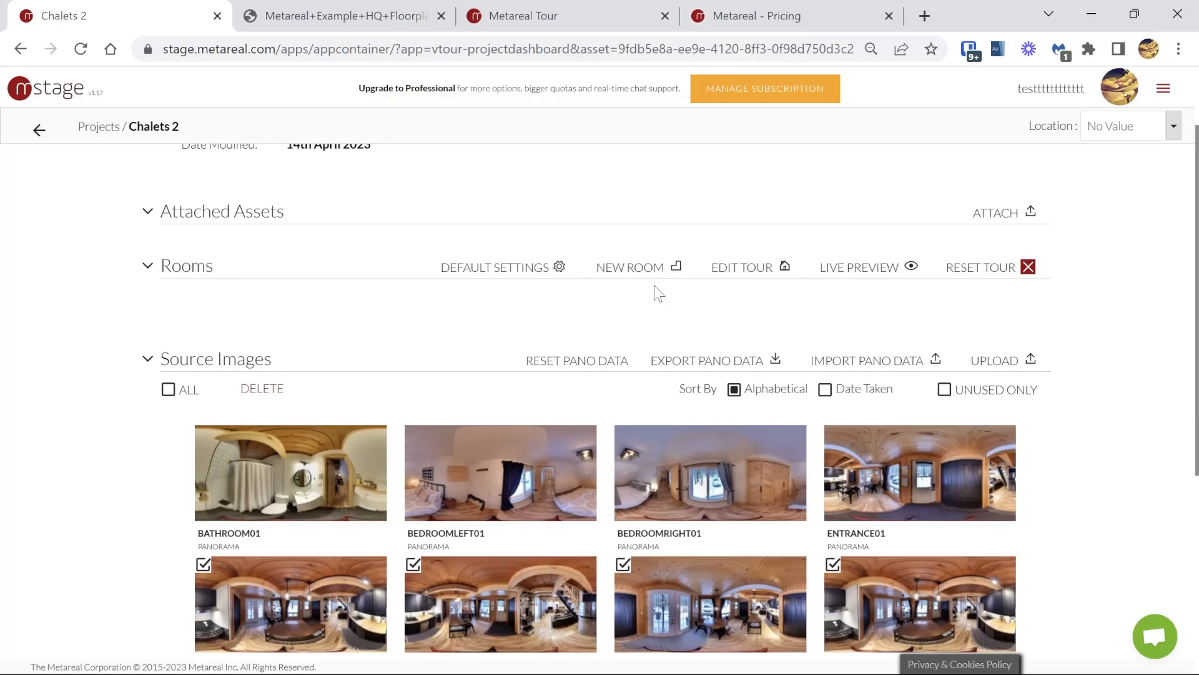
pyautogui.click(372, 508)
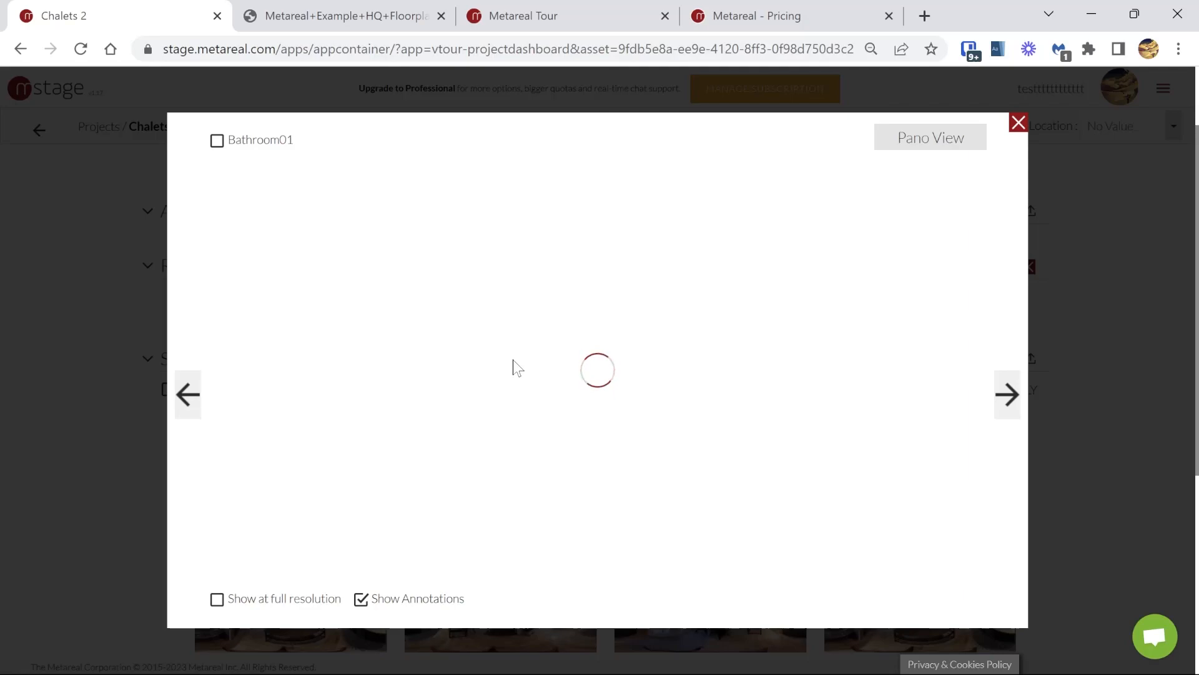
pyautogui.click(1018, 123)
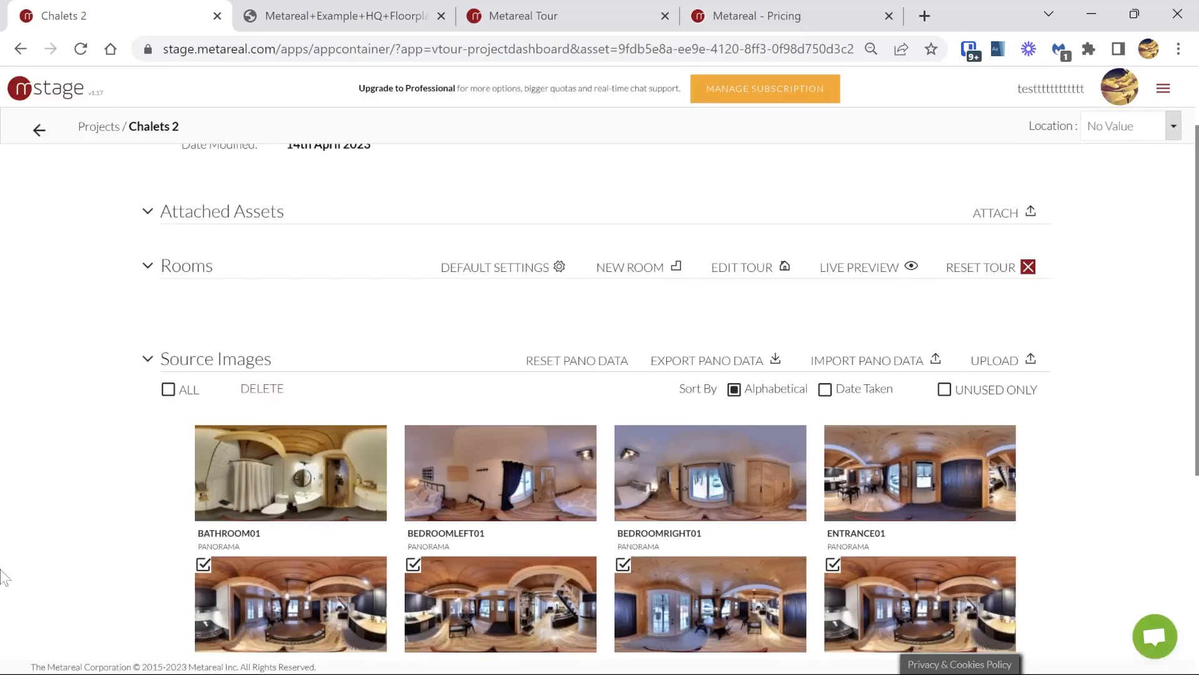
# Step: Attach floorplan.png from the Chalets folder to the project's assets
pyautogui.scroll(2, 244, 472)
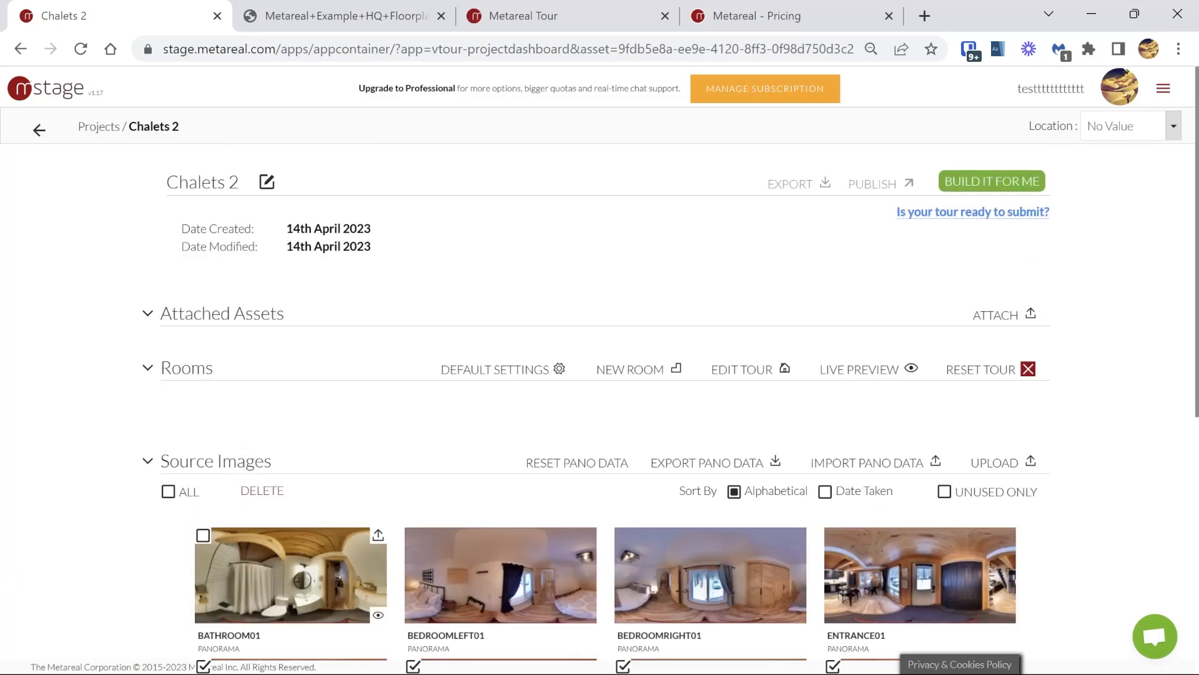
pyautogui.click(1016, 319)
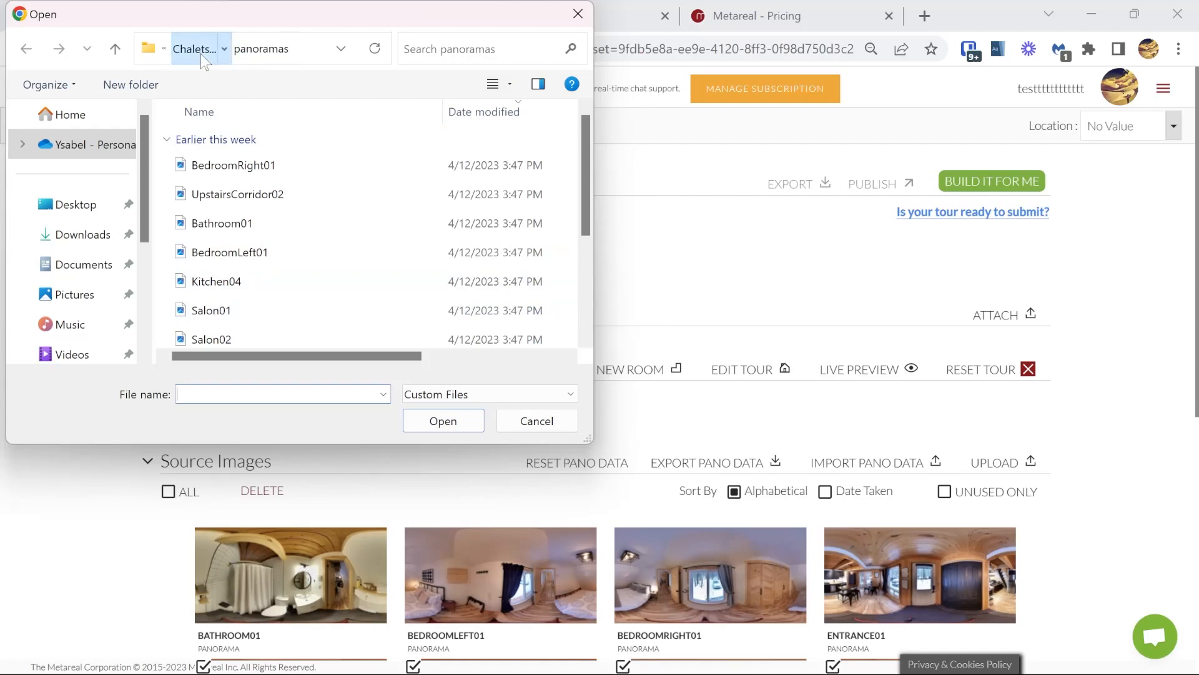
pyautogui.click(198, 50)
pyautogui.doubleClick(220, 172)
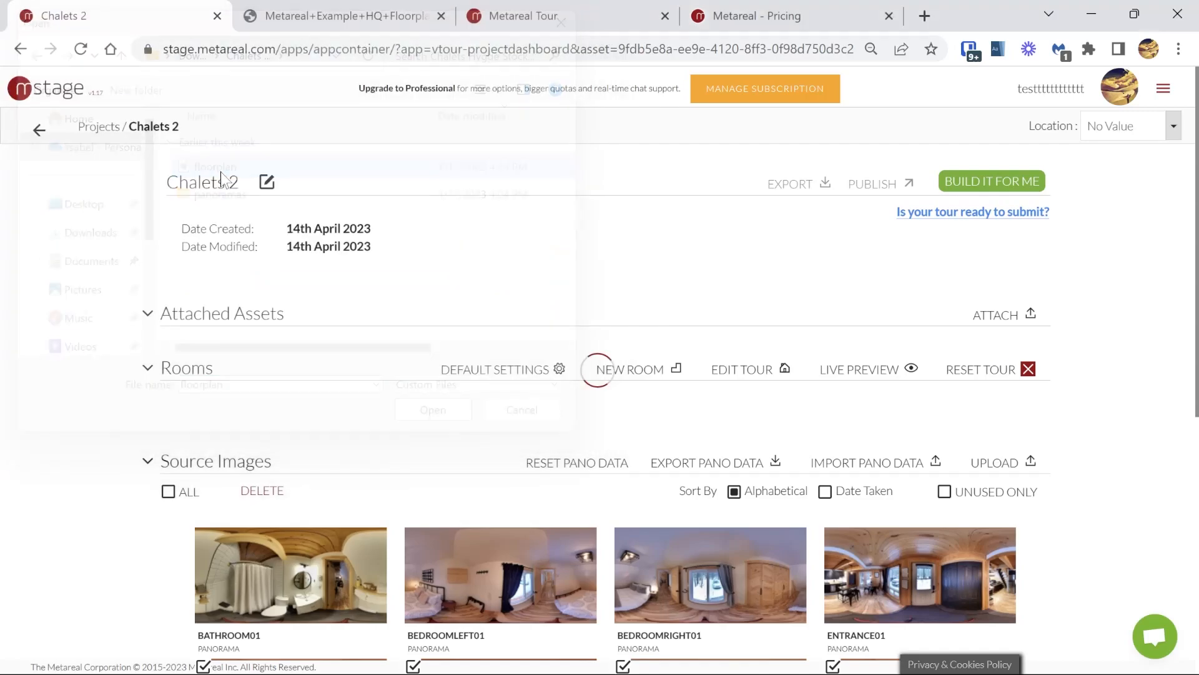
# Step: Open the attached floorplan.png, examine its Salon, Bathroom, and Entrance and Kitchen areas, and return to the Chalets 2 project
pyautogui.click(519, 412)
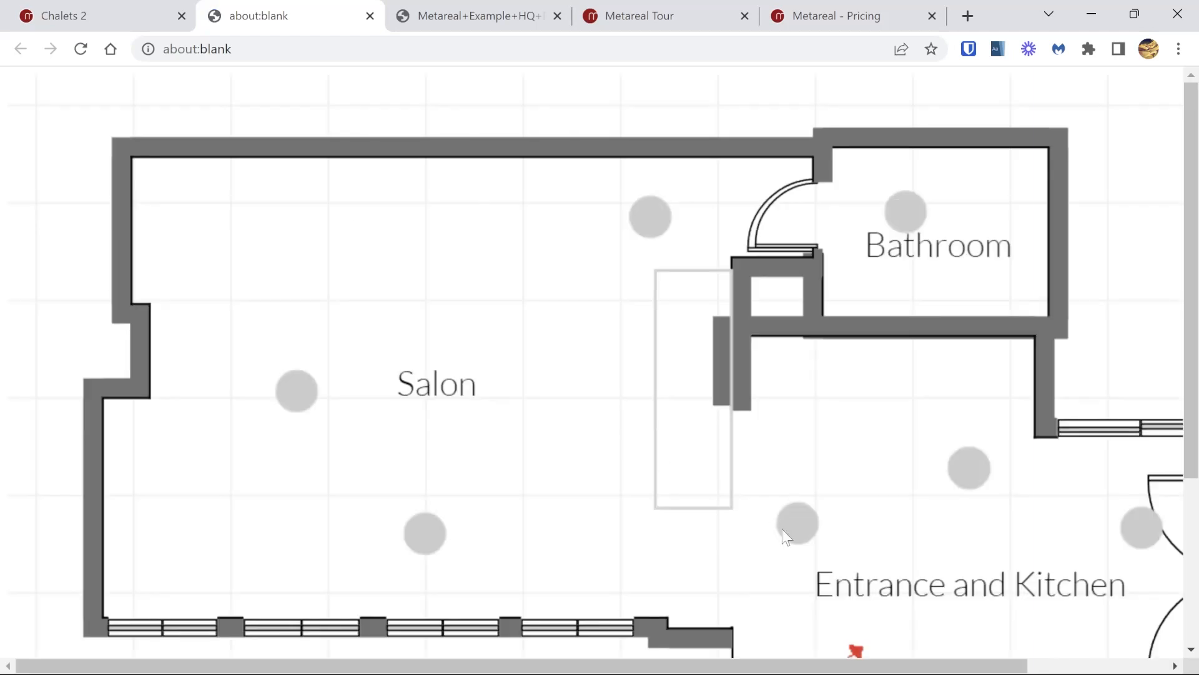
pyautogui.moveTo(714, 492); pyautogui.dragTo(670, 446)
pyautogui.moveTo(668, 665); pyautogui.dragTo(884, 643)
pyautogui.moveTo(1191, 191); pyautogui.dragTo(1197, 310)
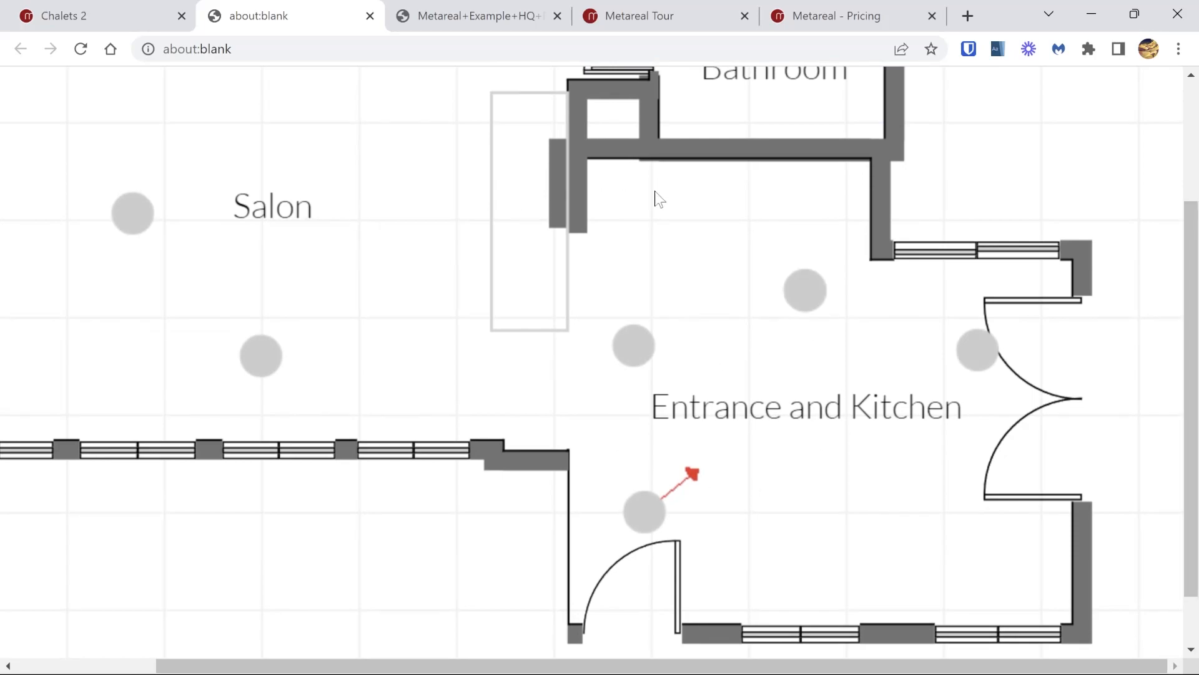
pyautogui.click(92, 2)
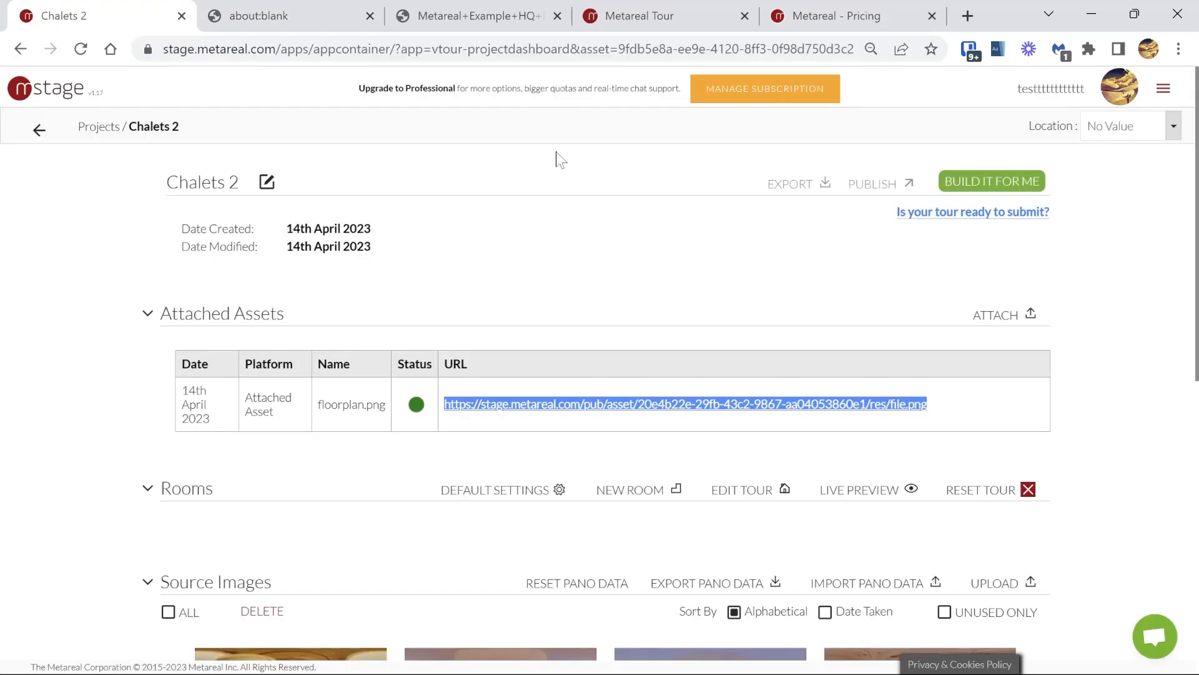
pyautogui.click(787, 277)
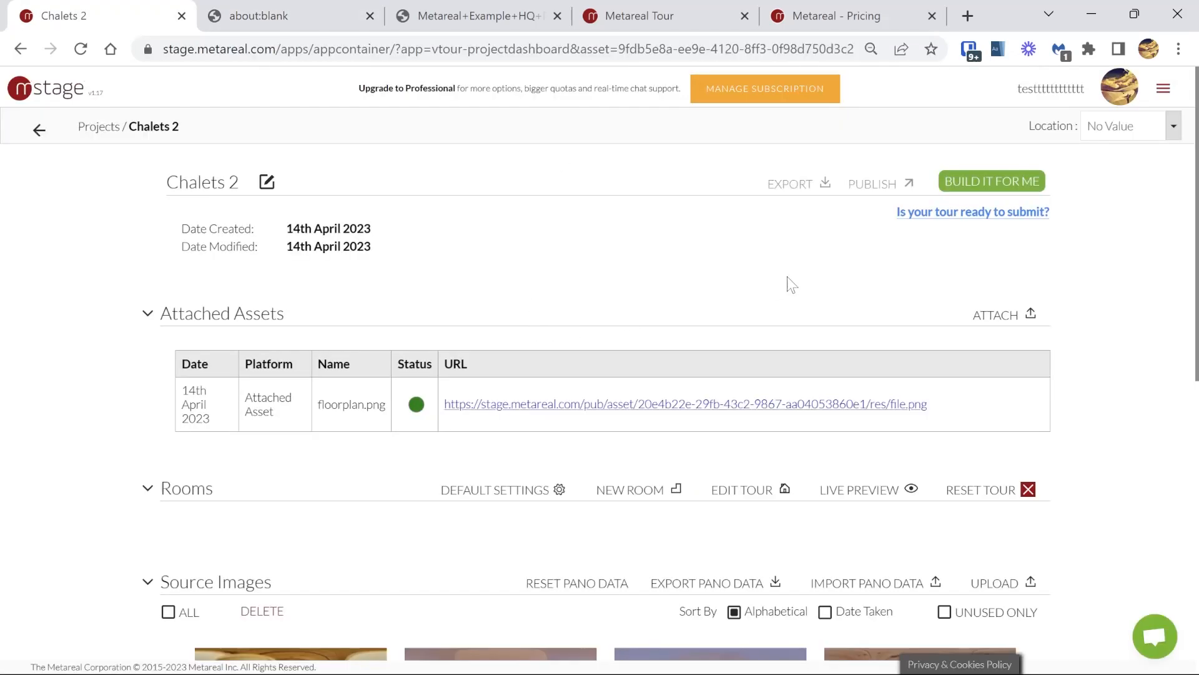
# Step: Start a build order for Chalets 2 and enter the comment "attached floorplan for your reference" in its project details
pyautogui.click(992, 190)
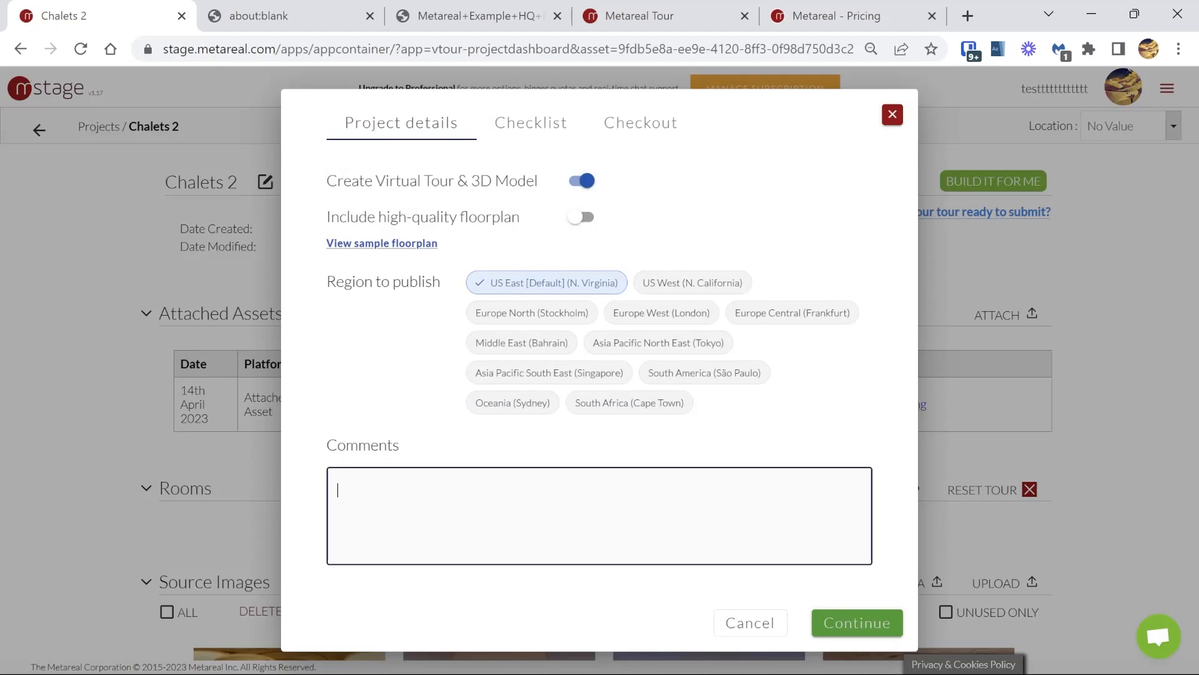
pyautogui.write('attached floorplan for your refere')
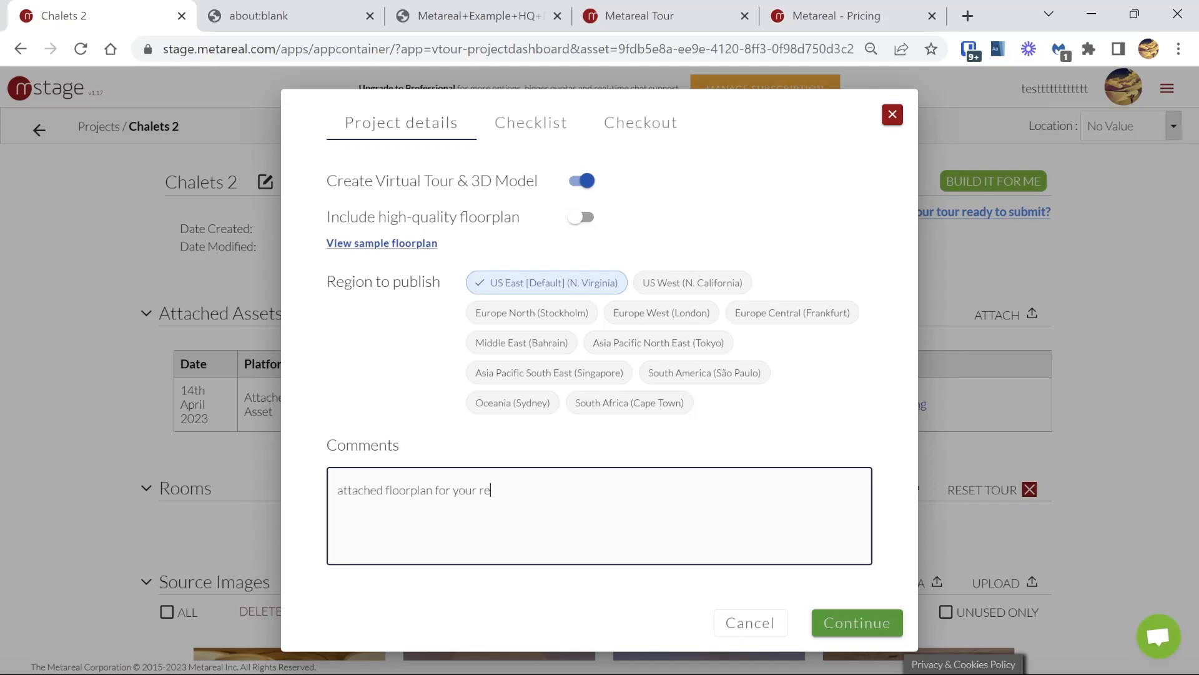
pyautogui.write('nce')
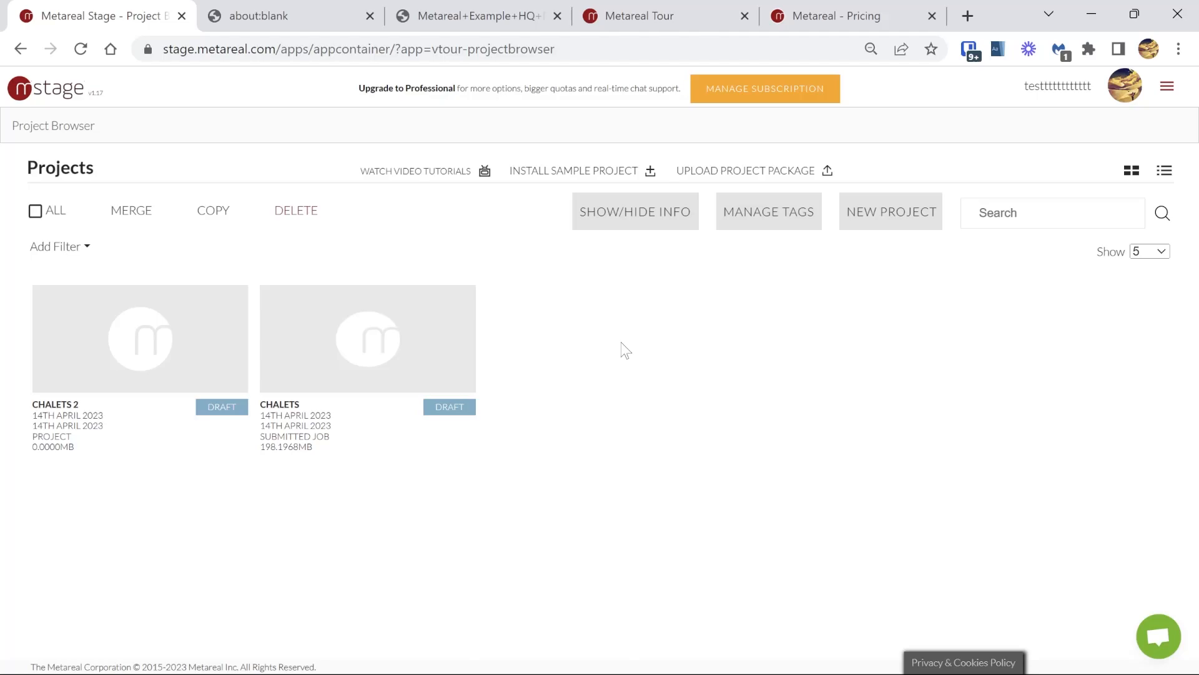
# Step: Check the production status of the submitted Chalets project and read through the status notice
pyautogui.click(382, 363)
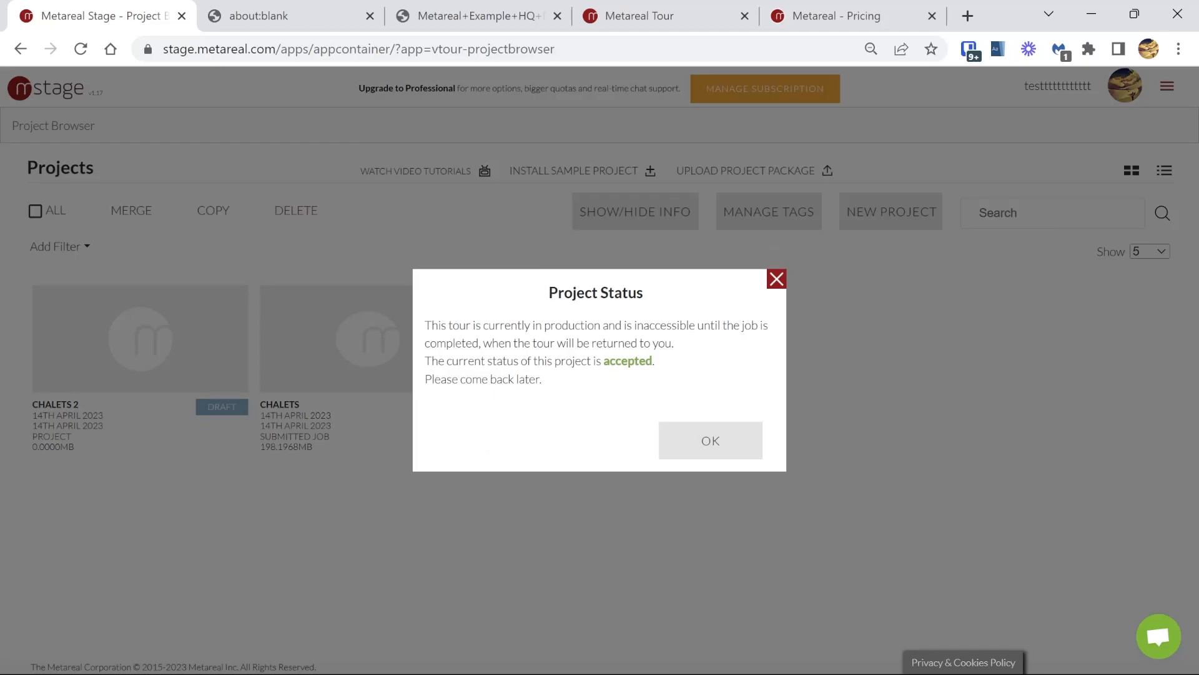
pyautogui.moveTo(473, 325); pyautogui.dragTo(554, 378)
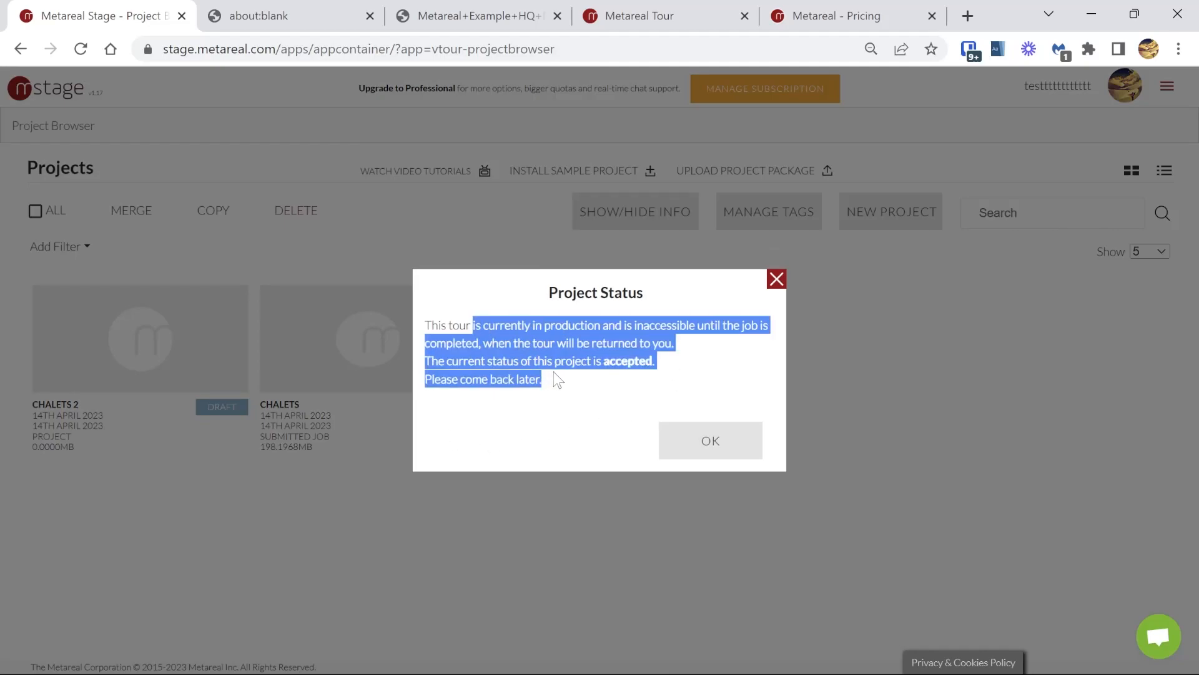
pyautogui.click(683, 368)
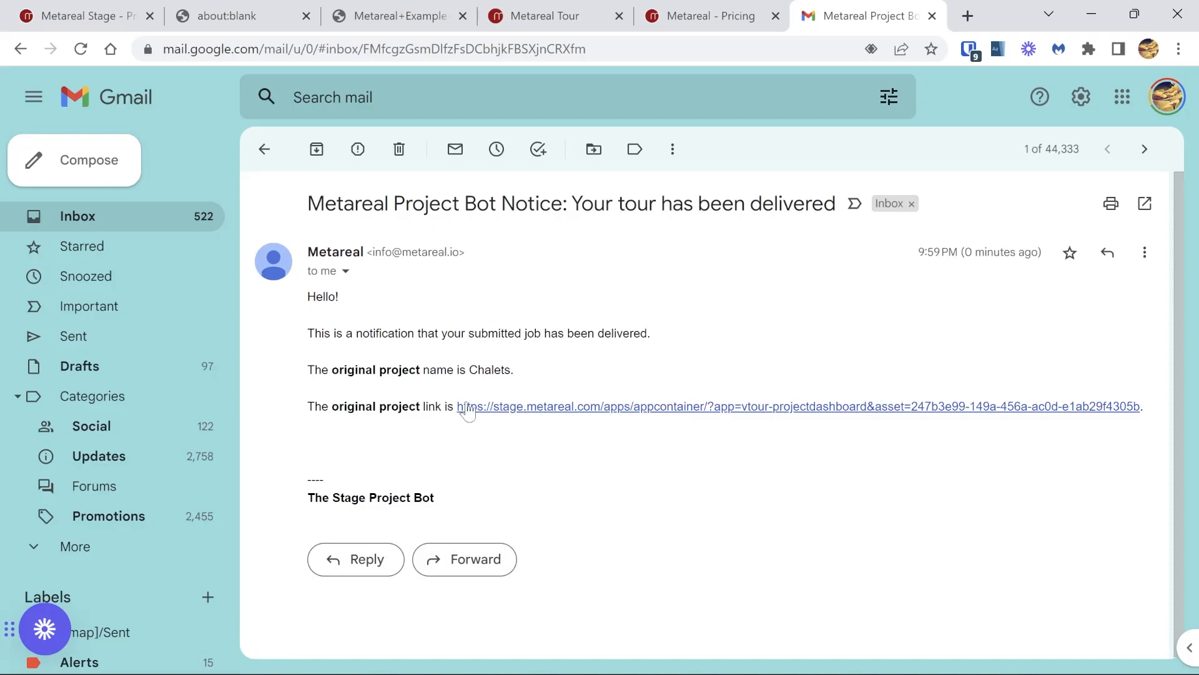
# Step: Open the delivered Chalets project from the notification e-mail, launch its published tour and dismiss the introduction
pyautogui.click(579, 406)
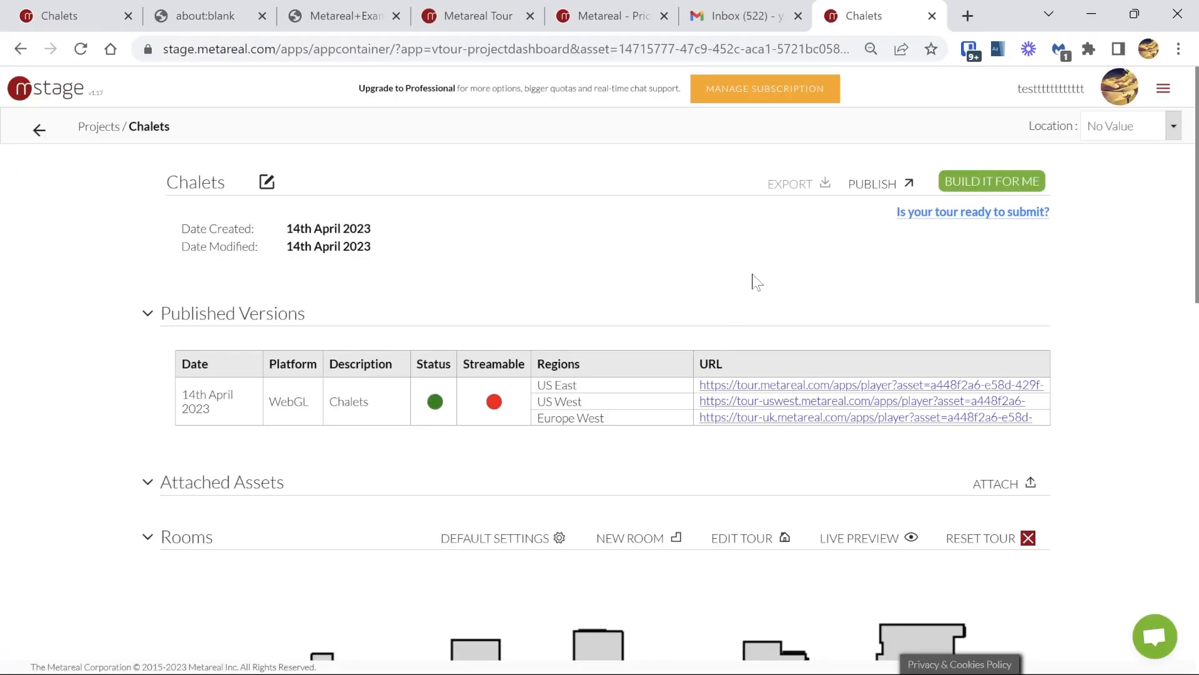
pyautogui.click(739, 385)
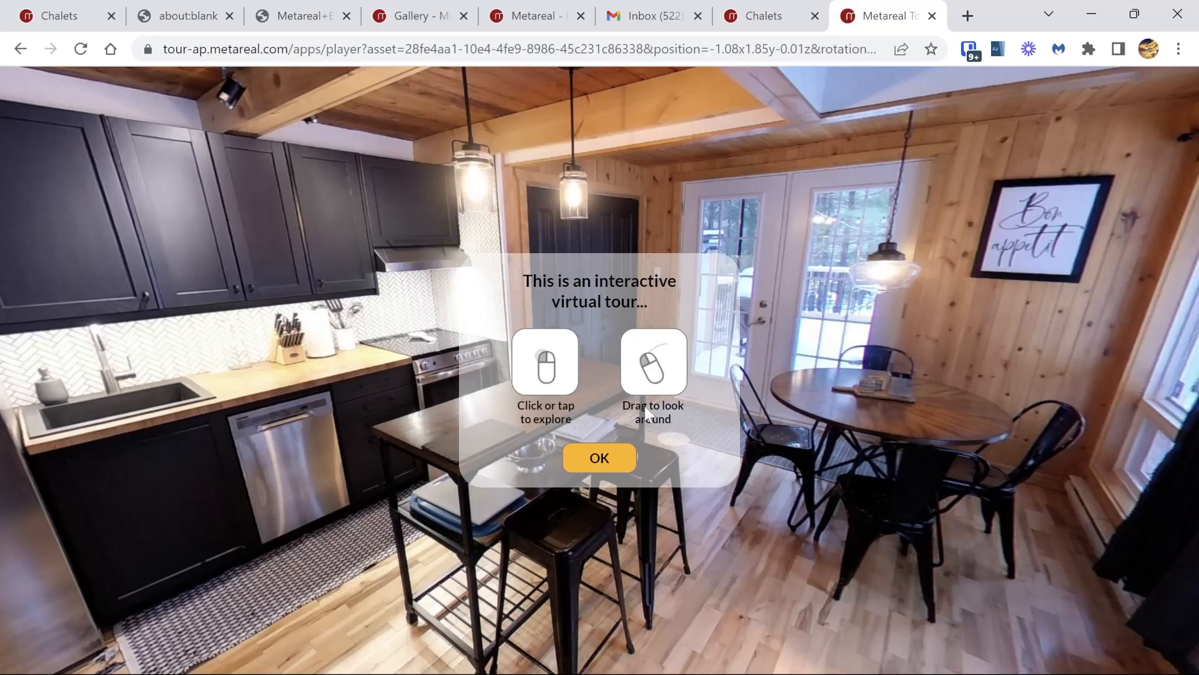
pyautogui.click(599, 459)
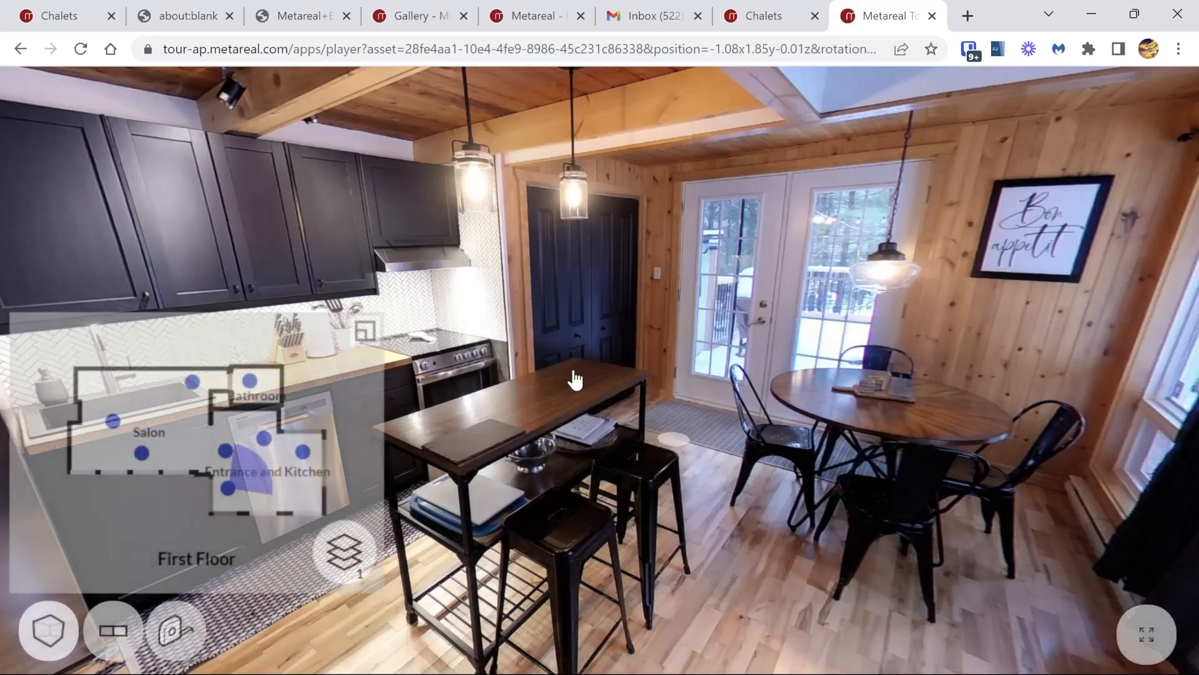
# Step: Walk through the published tour from the Entrance and Kitchen to the Salon, looking around at each viewpoint
pyautogui.click(611, 256)
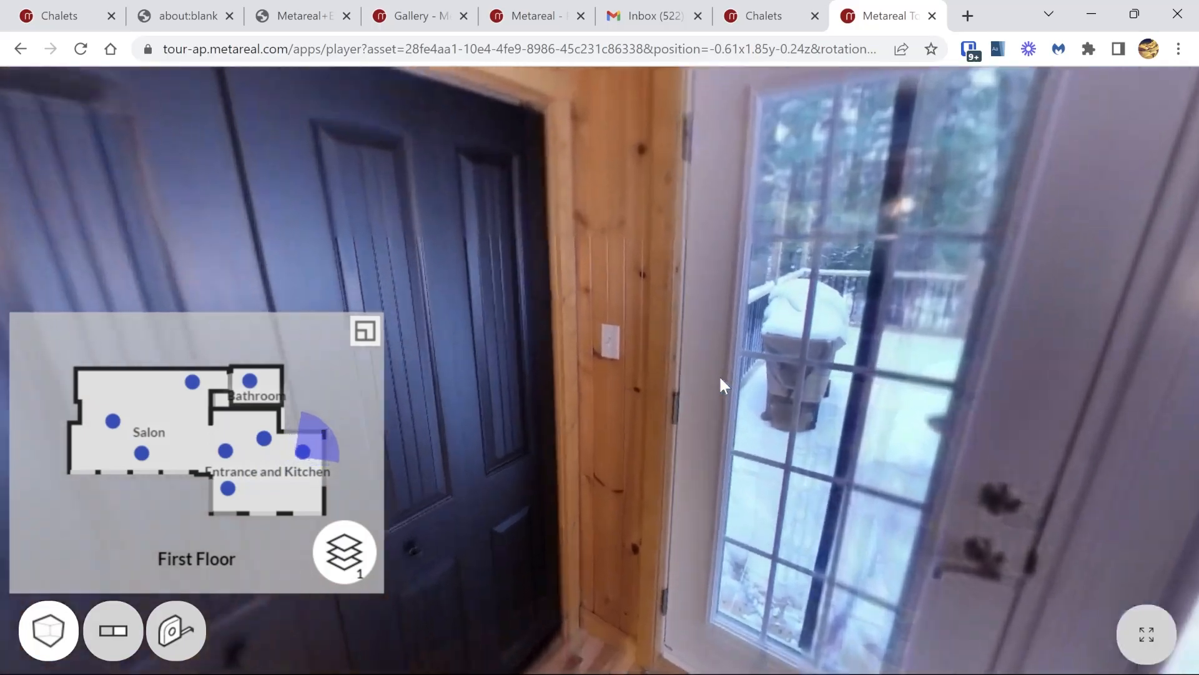
pyautogui.click(423, 327)
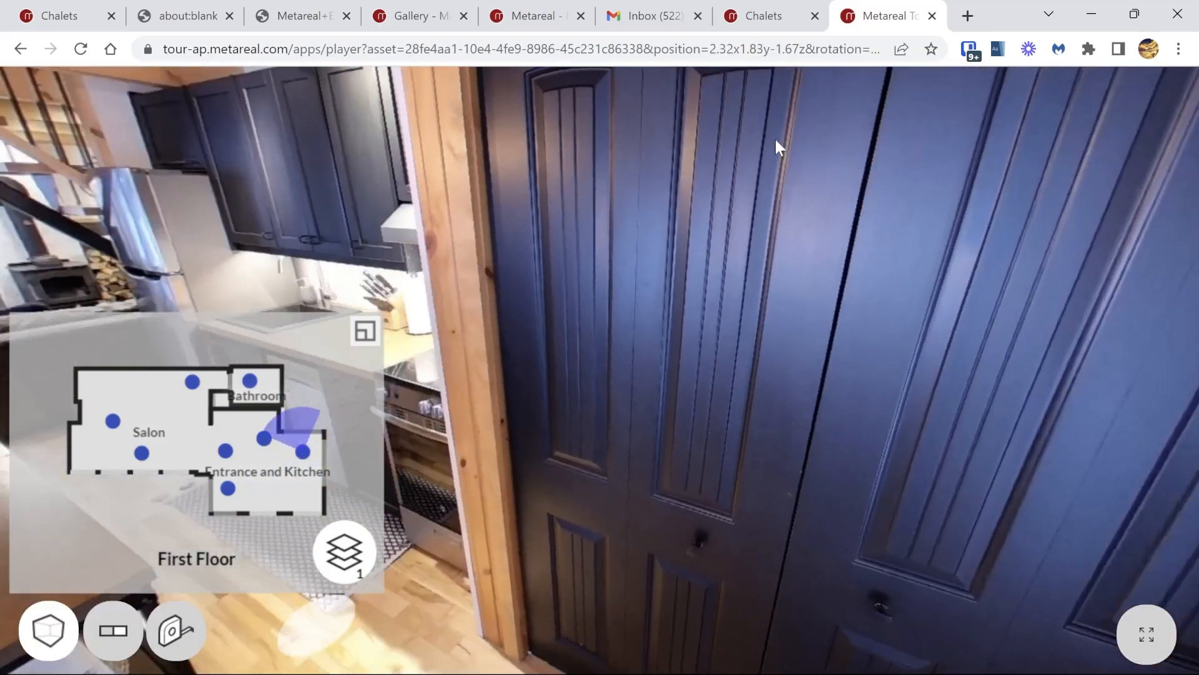
pyautogui.moveTo(775, 138); pyautogui.dragTo(824, 207)
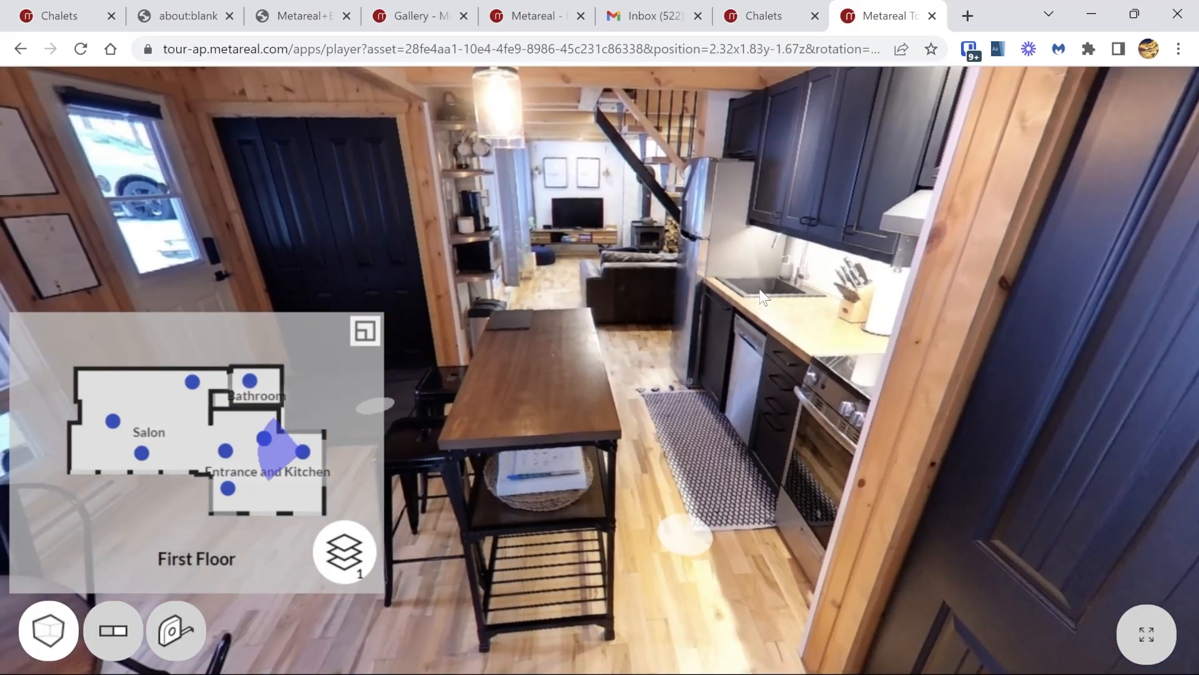
pyautogui.click(686, 533)
pyautogui.moveTo(500, 331); pyautogui.dragTo(728, 229)
pyautogui.click(701, 233)
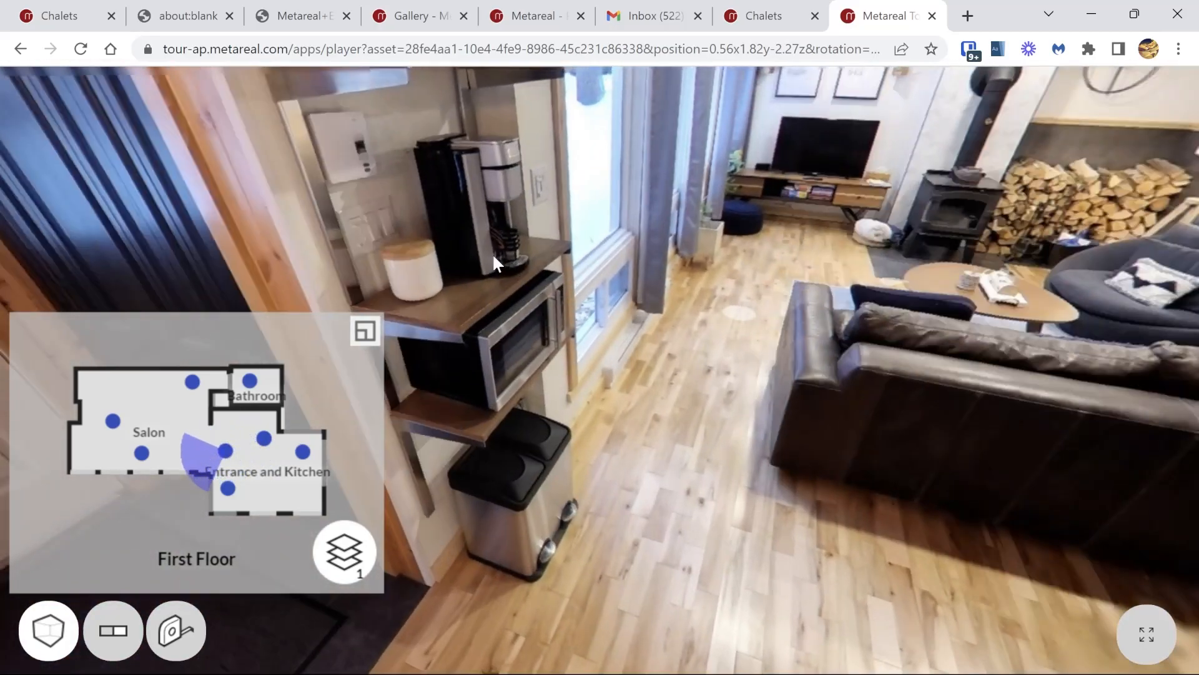
pyautogui.moveTo(492, 215); pyautogui.dragTo(391, 253)
pyautogui.click(795, 289)
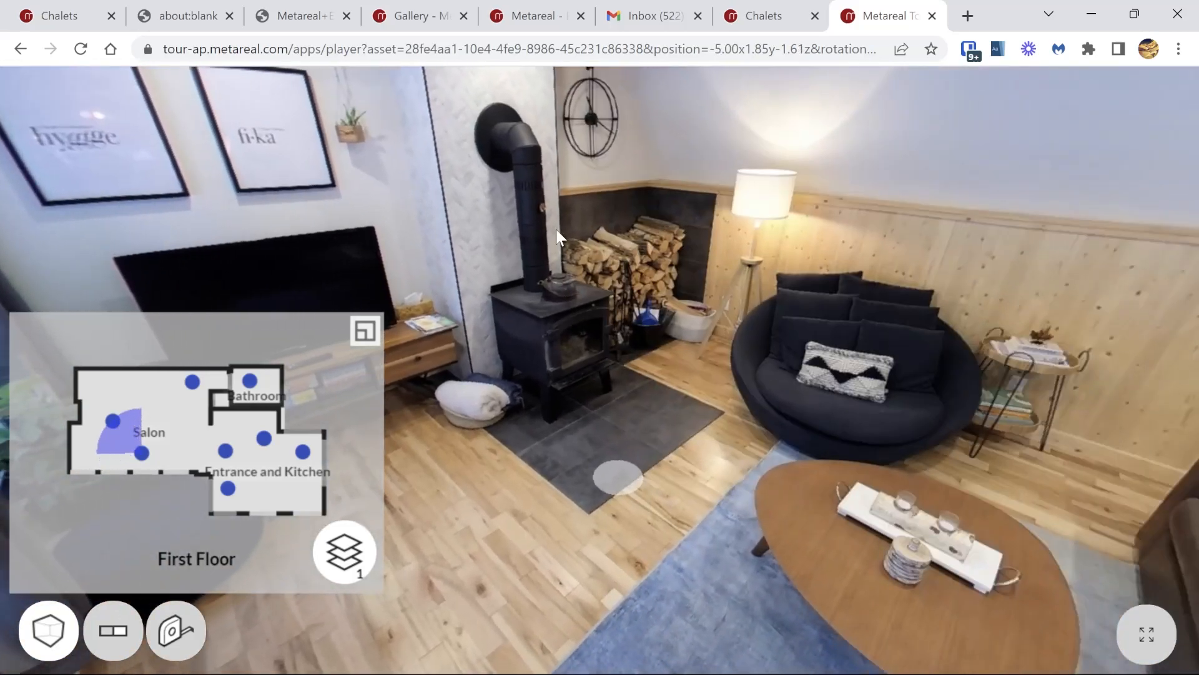
pyautogui.click(556, 229)
pyautogui.click(817, 294)
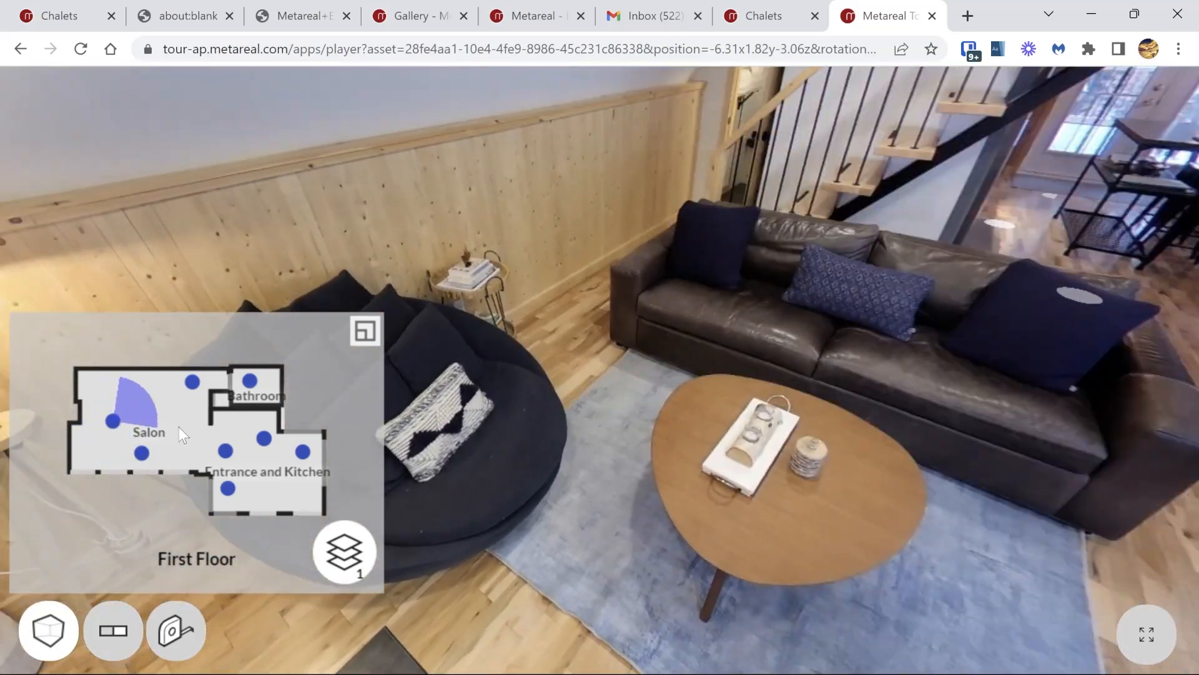
# Step: Check both floors on the minimap, and inspect the tour's 3D model by rotating it to different angles
pyautogui.click(358, 544)
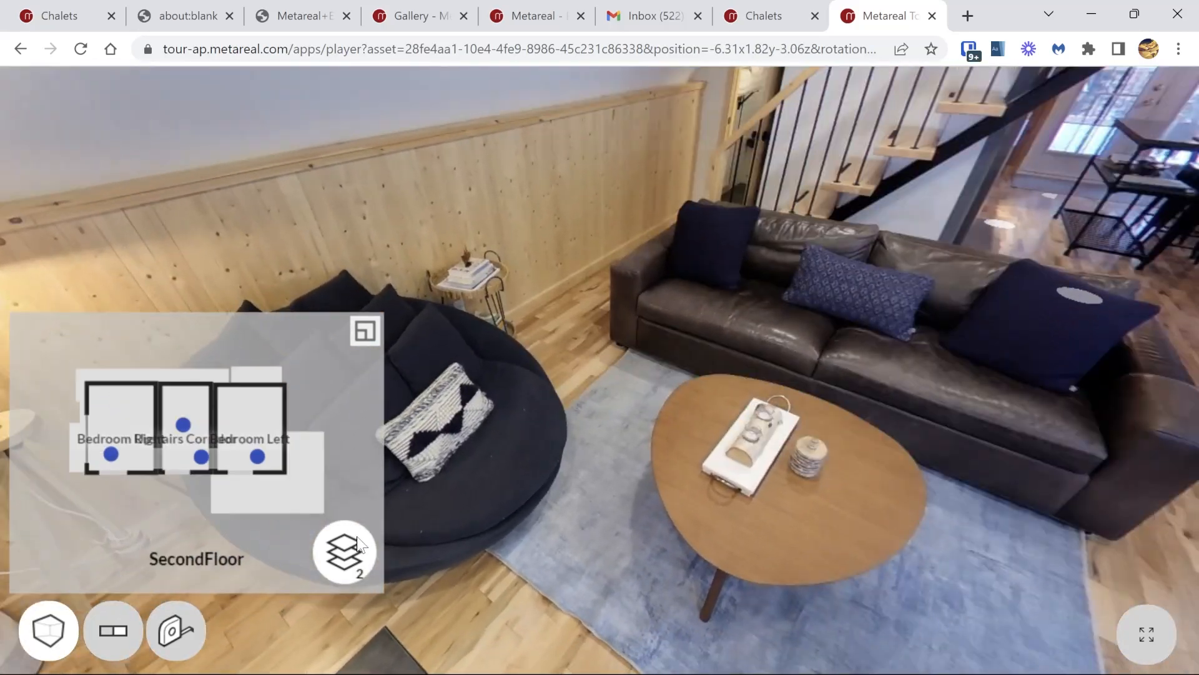
pyautogui.click(358, 544)
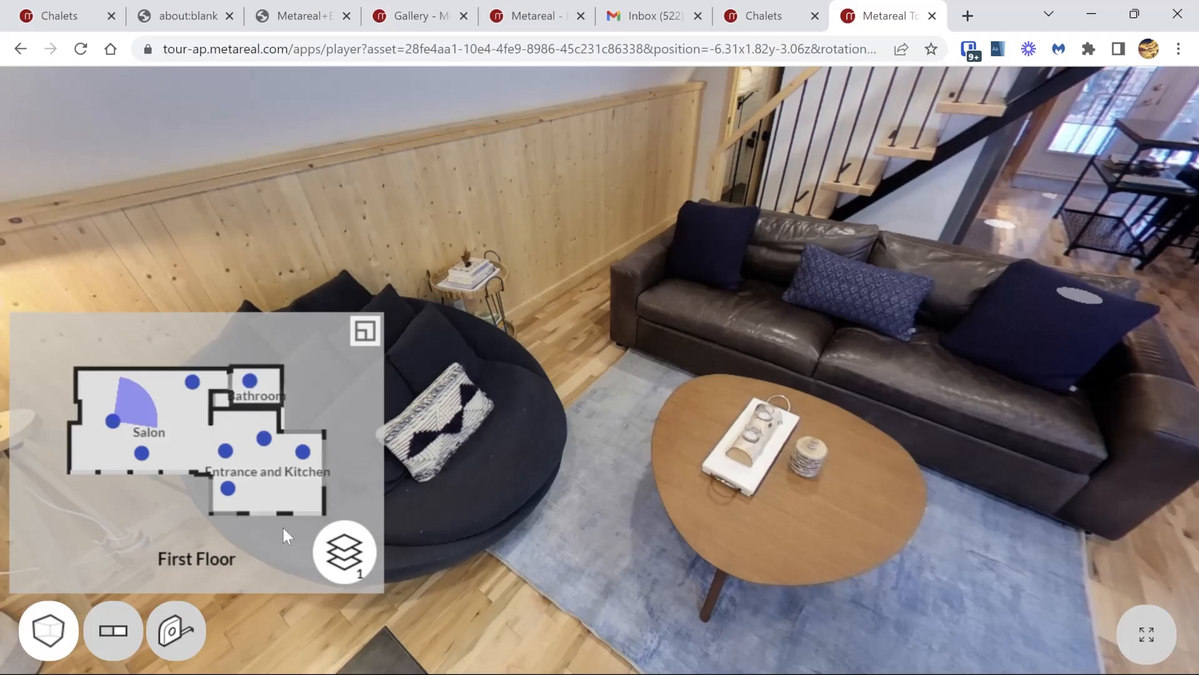
pyautogui.click(44, 633)
pyautogui.moveTo(791, 388); pyautogui.dragTo(226, 276)
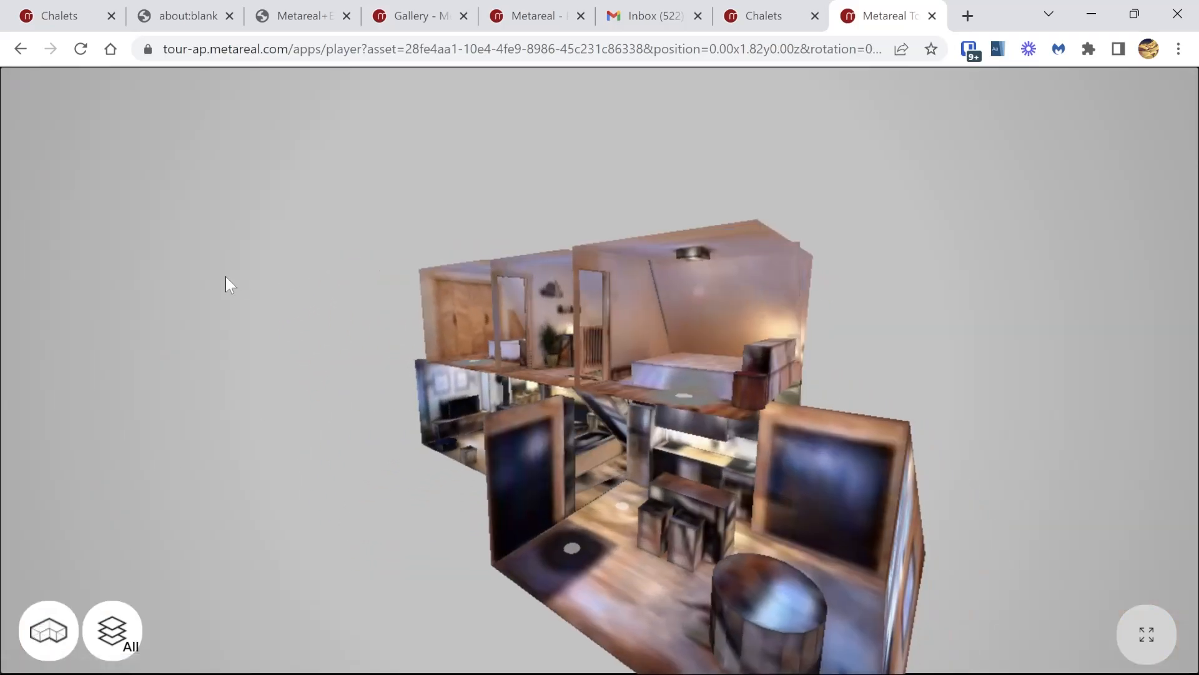
pyautogui.moveTo(368, 382); pyautogui.dragTo(981, 437)
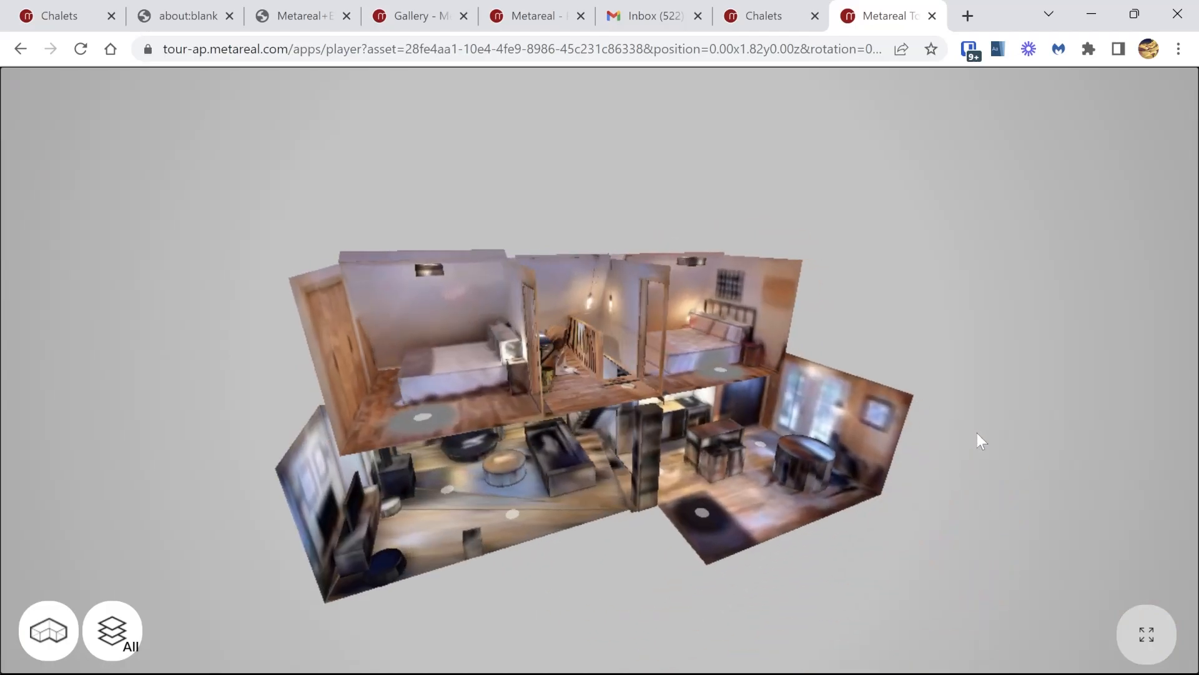
pyautogui.moveTo(526, 314); pyautogui.dragTo(590, 299)
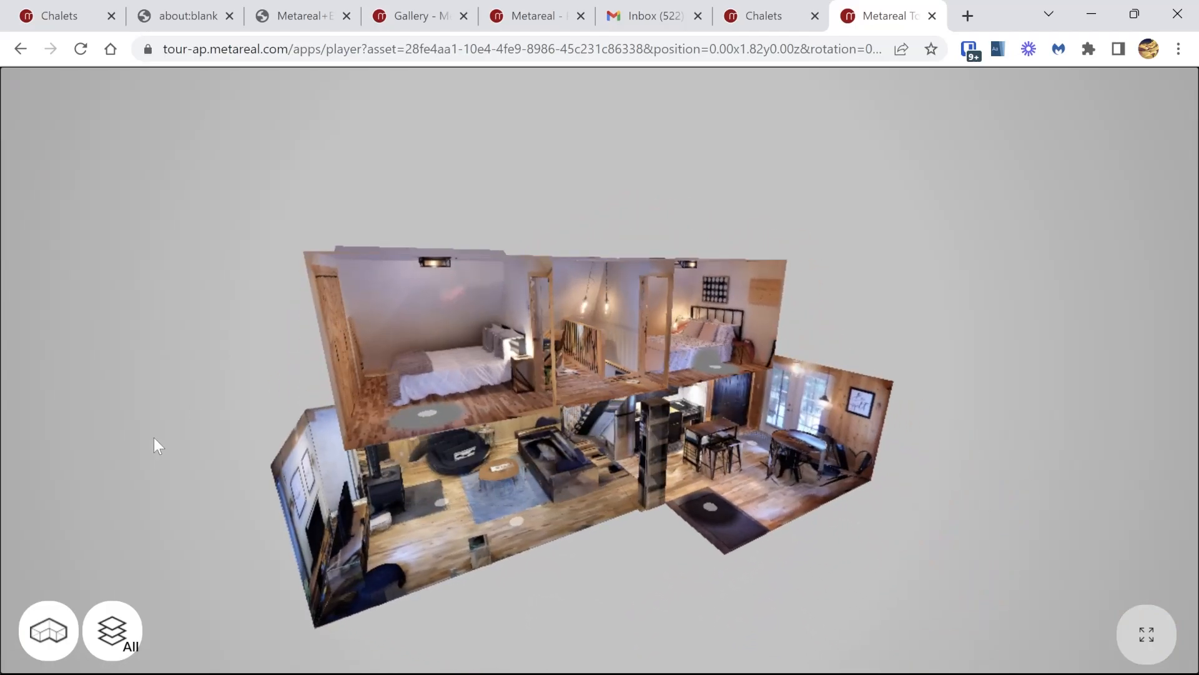
# Step: Show the tour's floorplan, compare the first-floor and second-floor layouts, and return to the panorama view
pyautogui.click(56, 623)
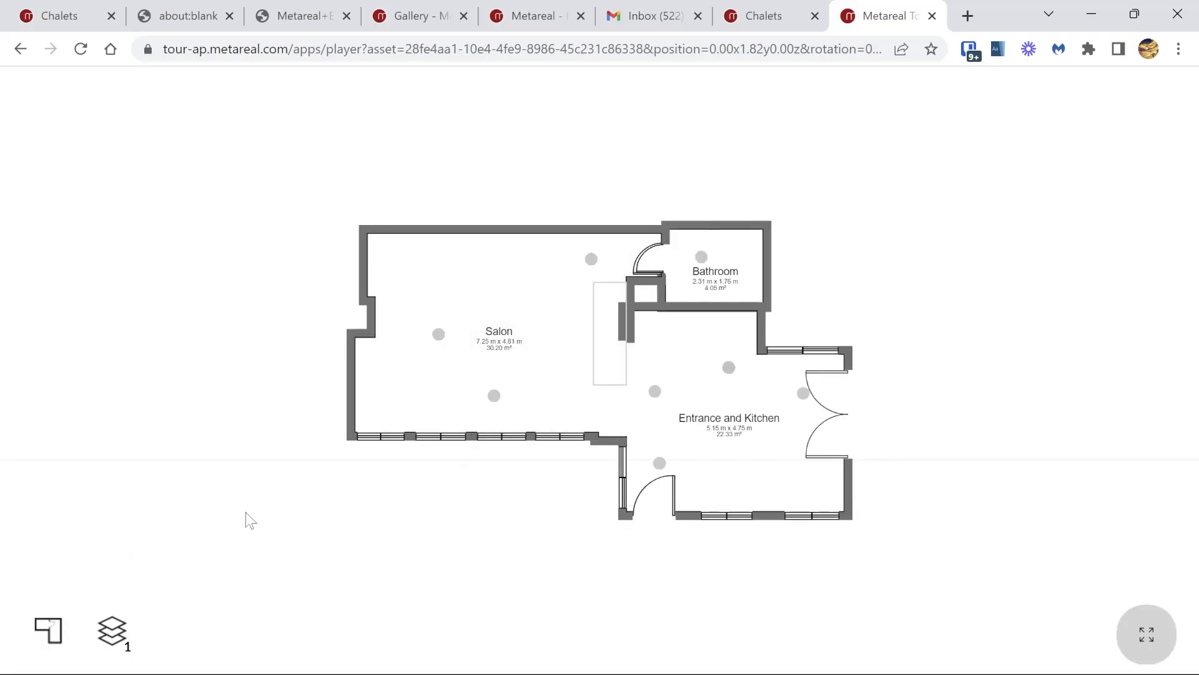
pyautogui.click(126, 631)
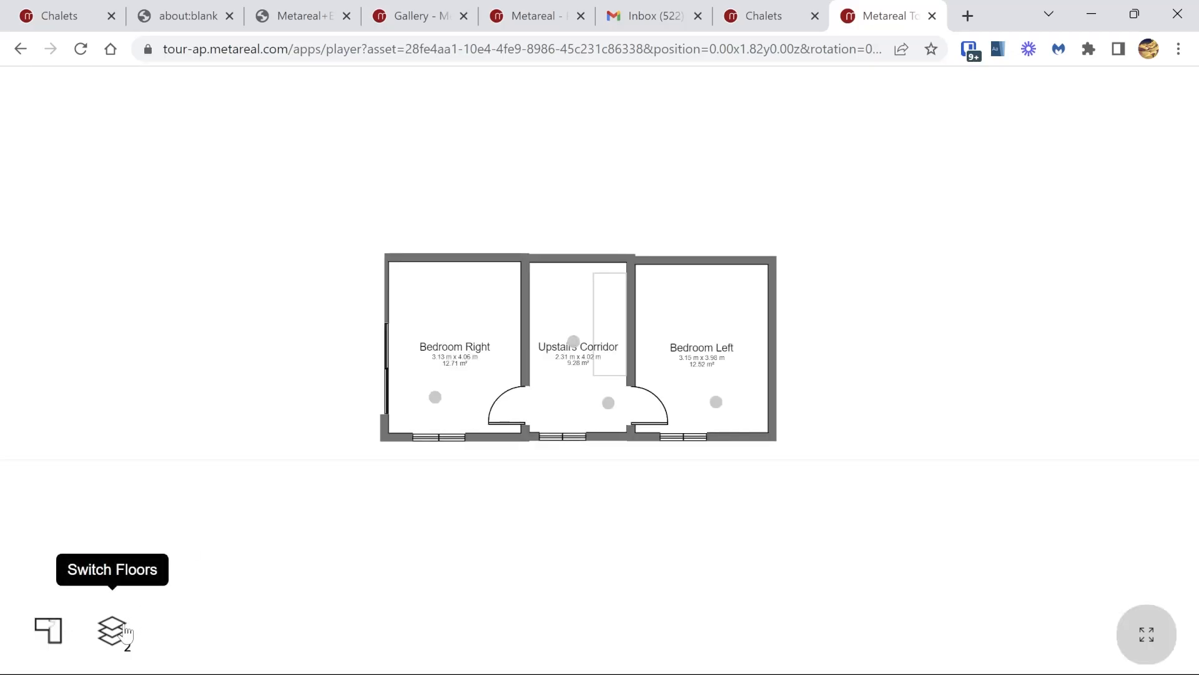
pyautogui.click(125, 632)
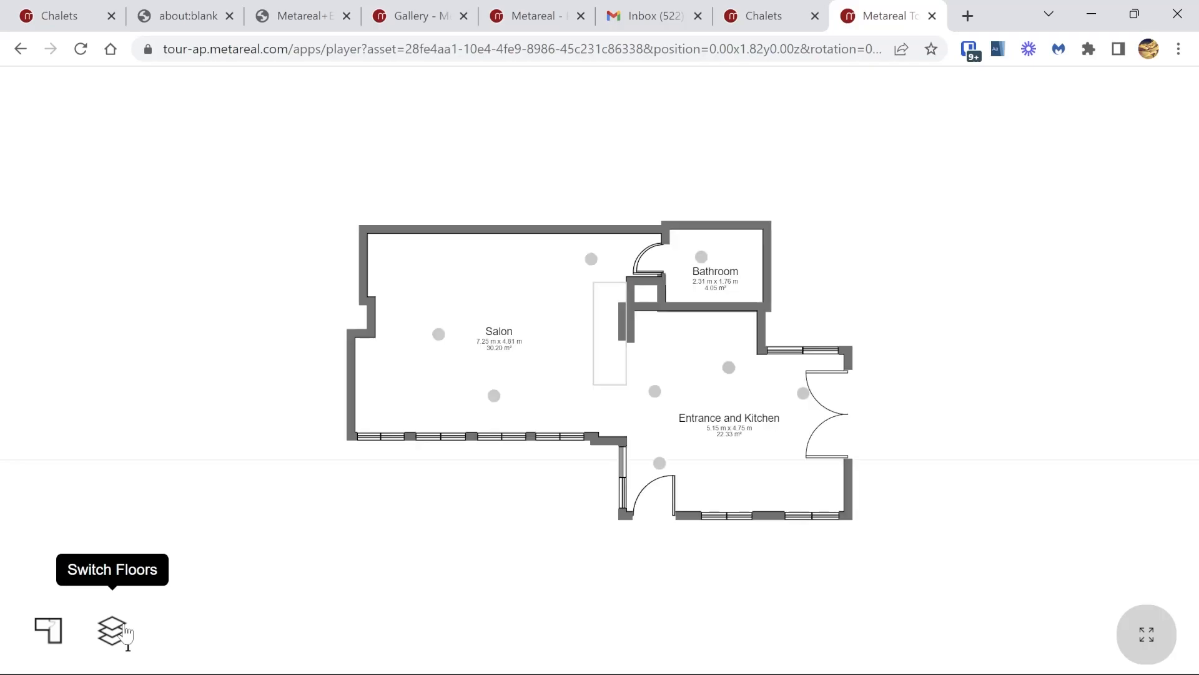
pyautogui.click(48, 629)
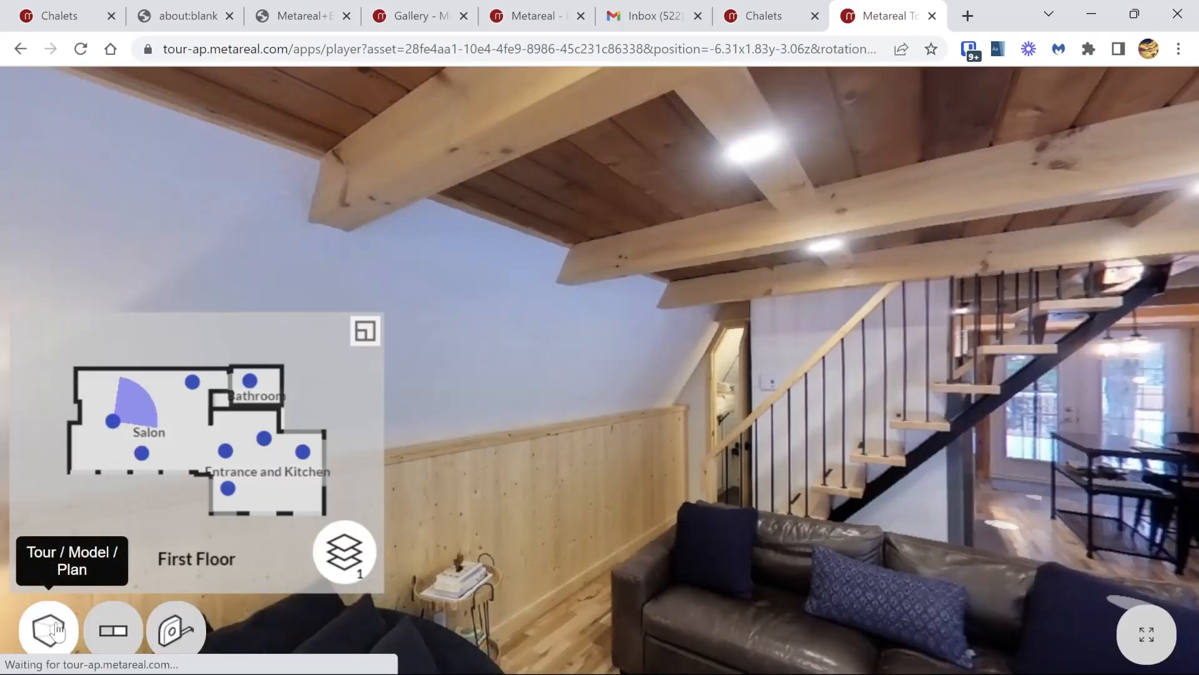
# Step: Look around the Salon and move to the viewpoint beside the staircase and bathroom door
pyautogui.moveTo(823, 445); pyautogui.dragTo(500, 256)
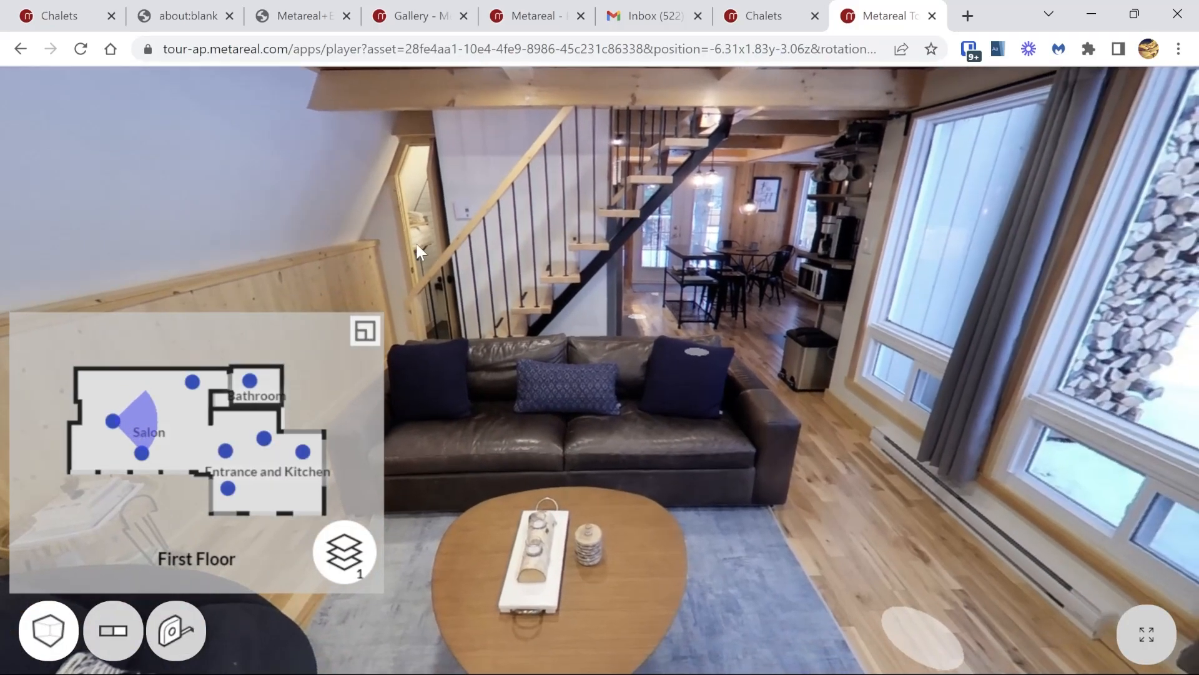
pyautogui.moveTo(414, 241); pyautogui.dragTo(714, 235)
pyautogui.click(620, 269)
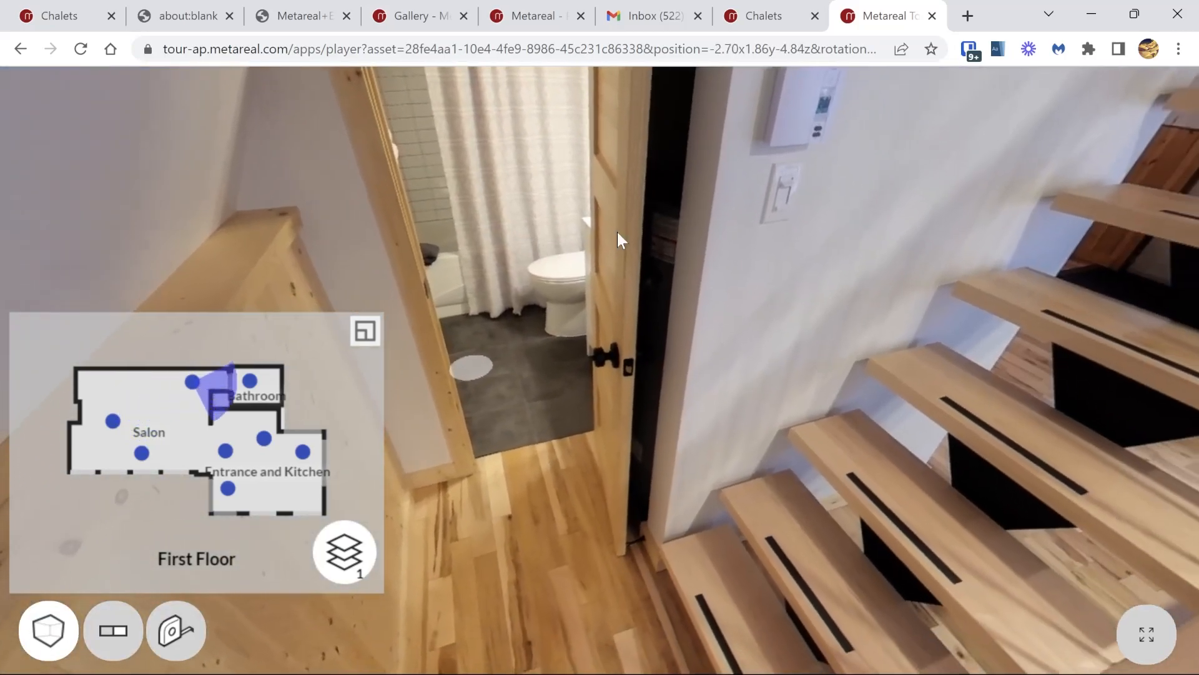
# Step: Open the support chat on the Chalets project and draft the message "hey my latest project has an error"
pyautogui.click(773, 8)
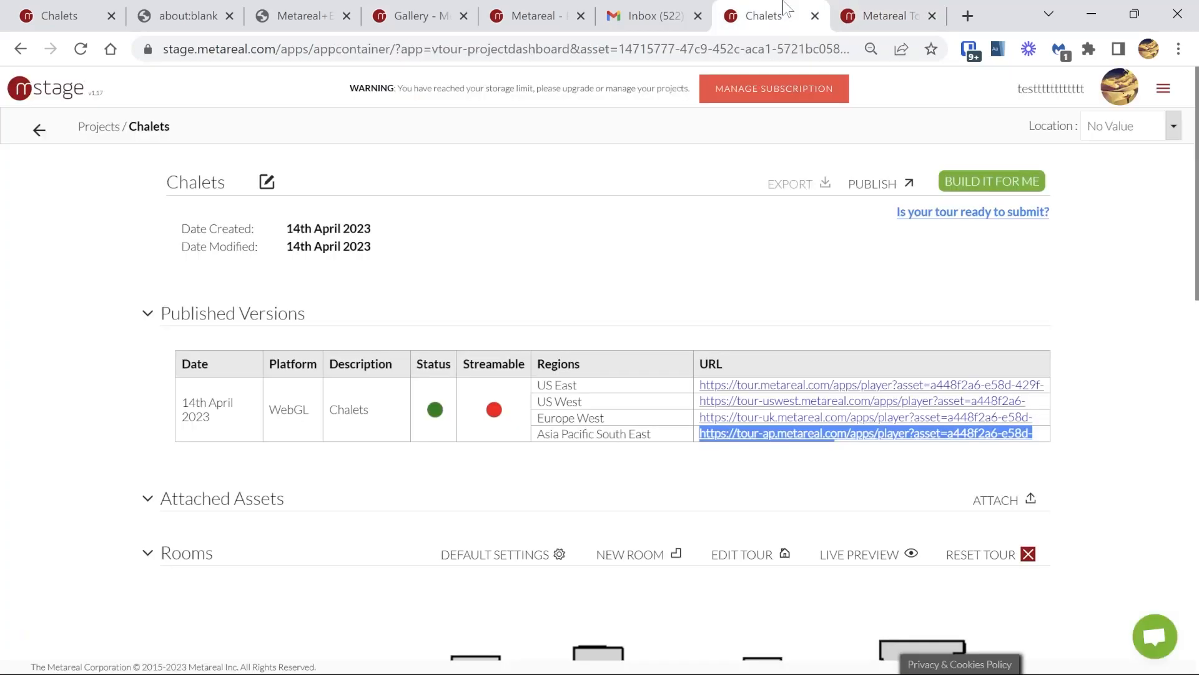
pyautogui.click(1157, 639)
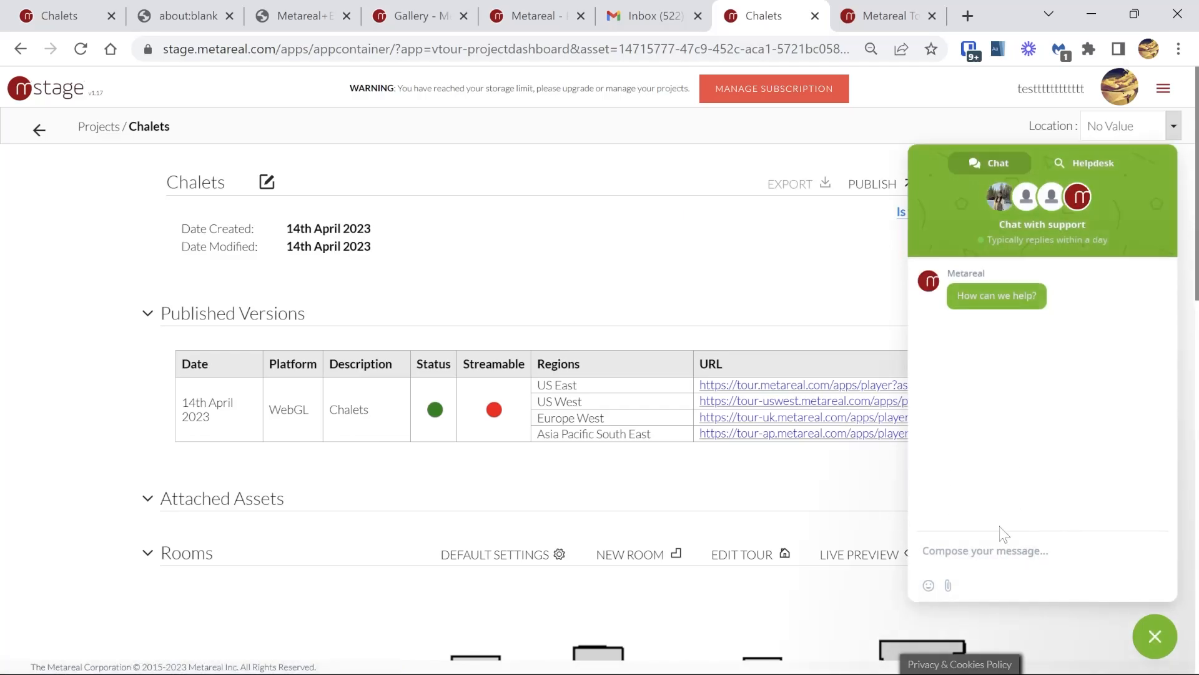
pyautogui.write('hey')
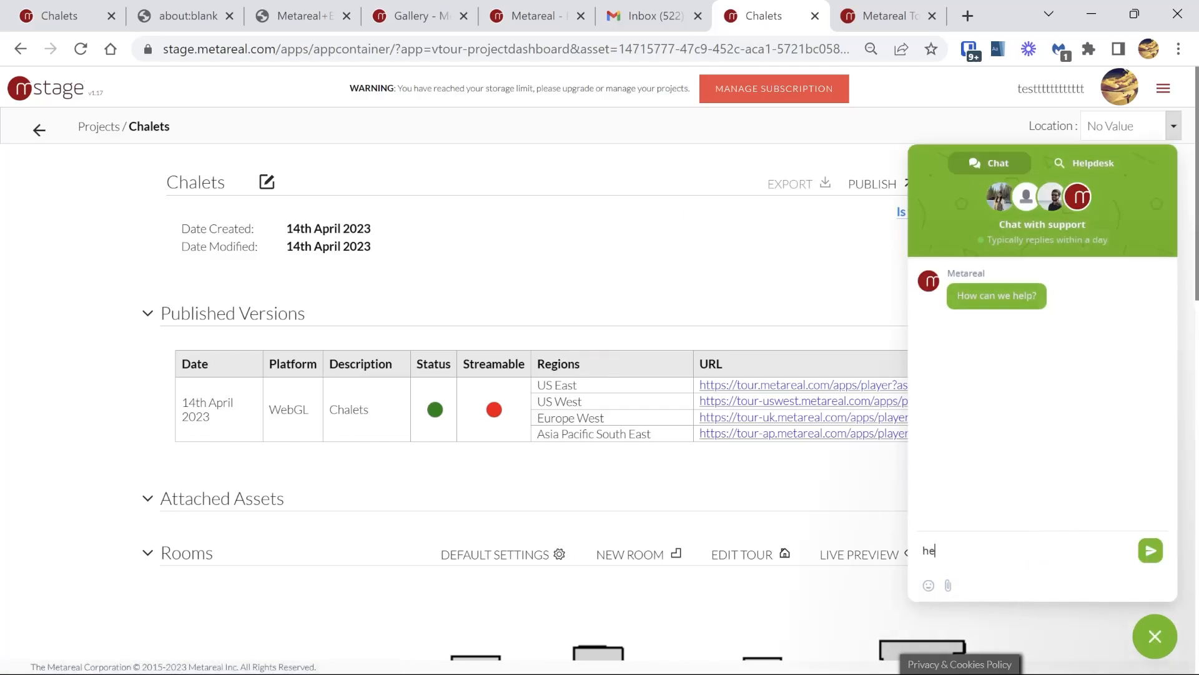
pyautogui.write(' my latest project has a')
pyautogui.write('n error')
pyautogui.hotkey('shift', 'Return')
# Step: Replace the drafted chat message with the support team's e-mail address
pyautogui.hotkey('ctrl', 'a')
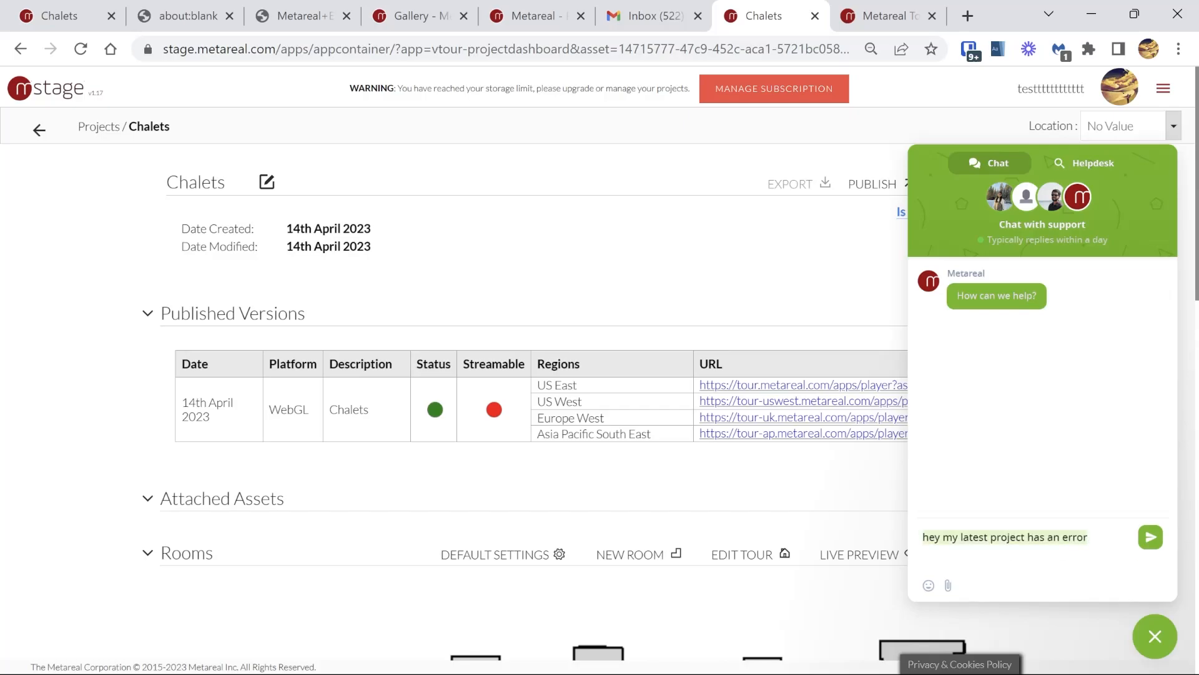
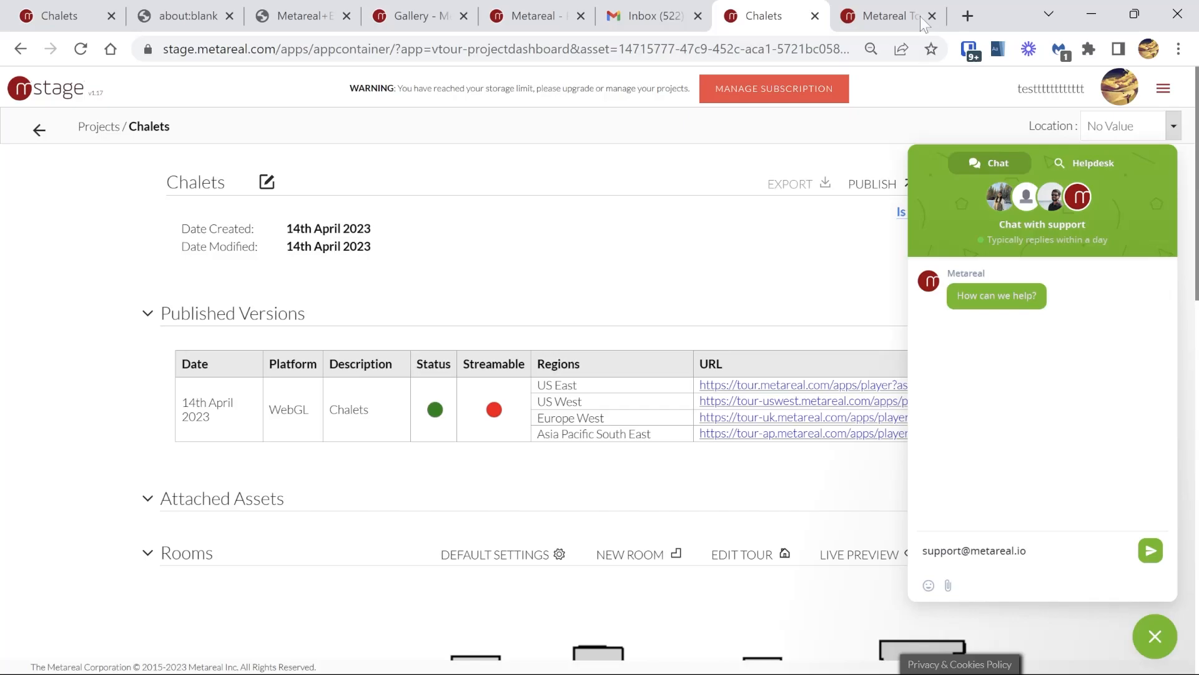
# Step: Examine the staircase beside the bathroom in the published tour, and close the support chat on the Chalets project
pyautogui.click(890, 15)
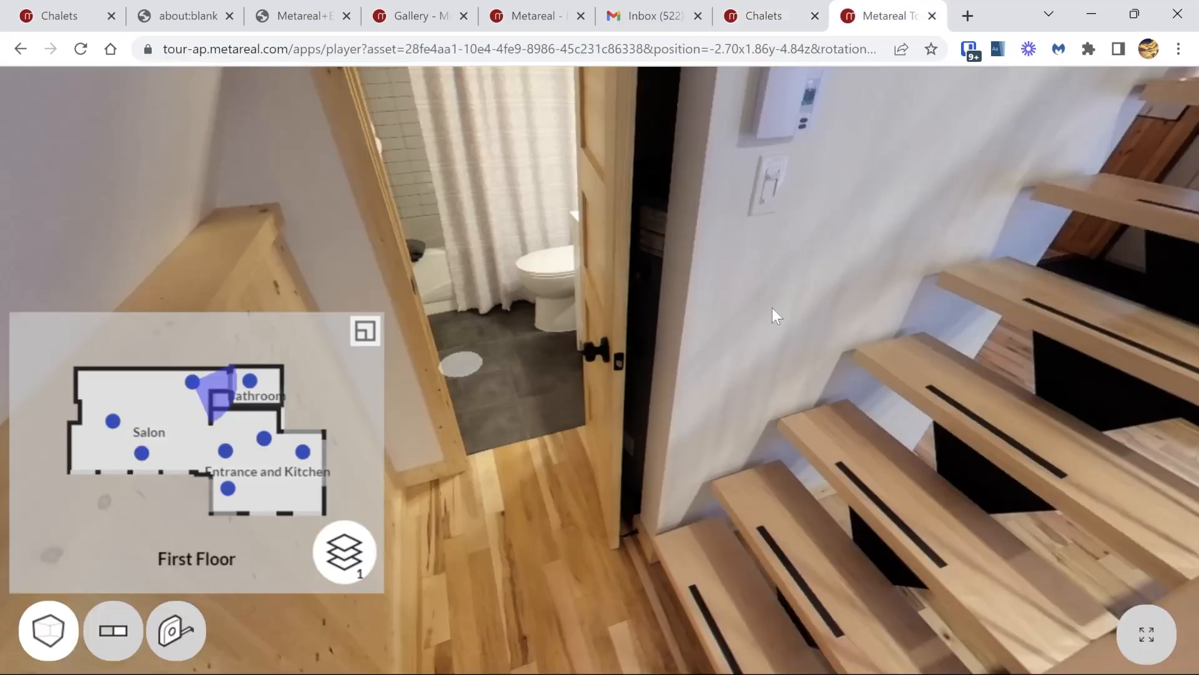
pyautogui.moveTo(784, 306); pyautogui.dragTo(474, 331)
pyautogui.moveTo(751, 257); pyautogui.dragTo(683, 312)
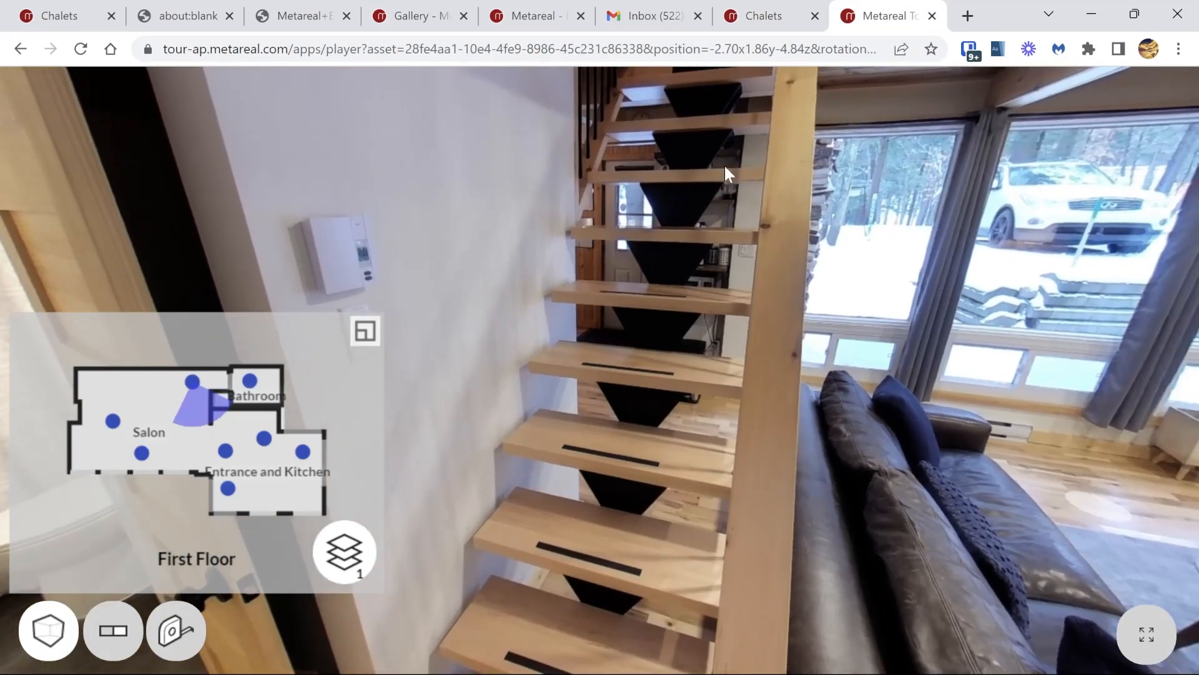
pyautogui.click(763, 16)
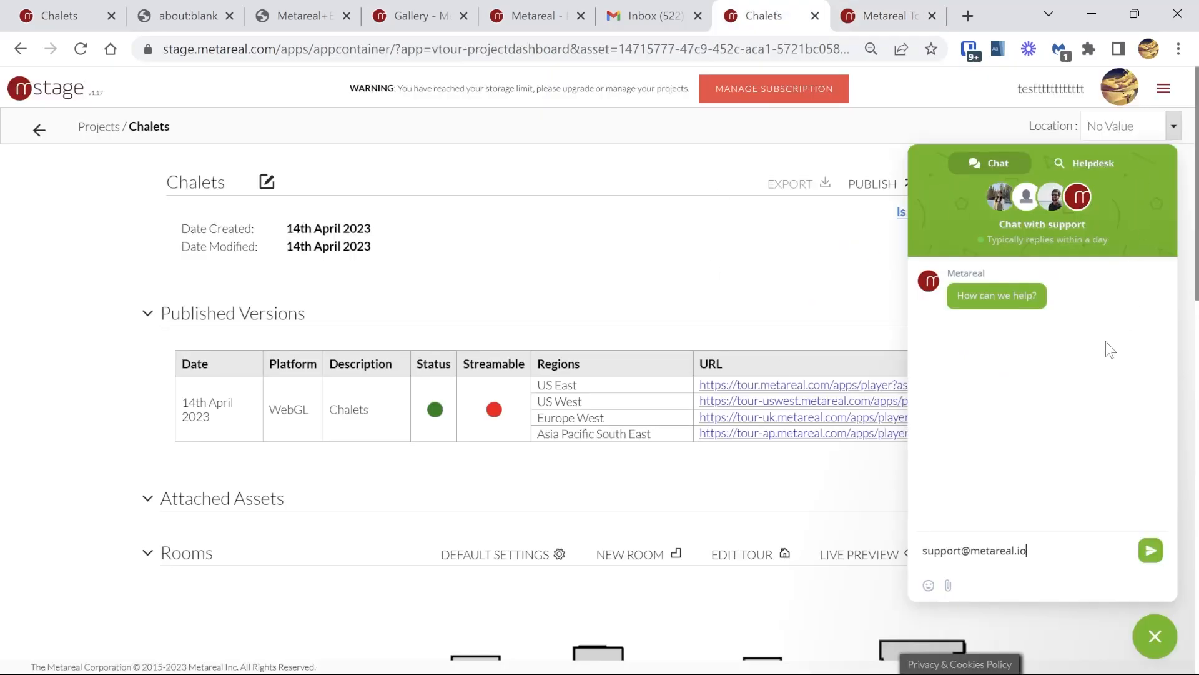
pyautogui.click(1155, 637)
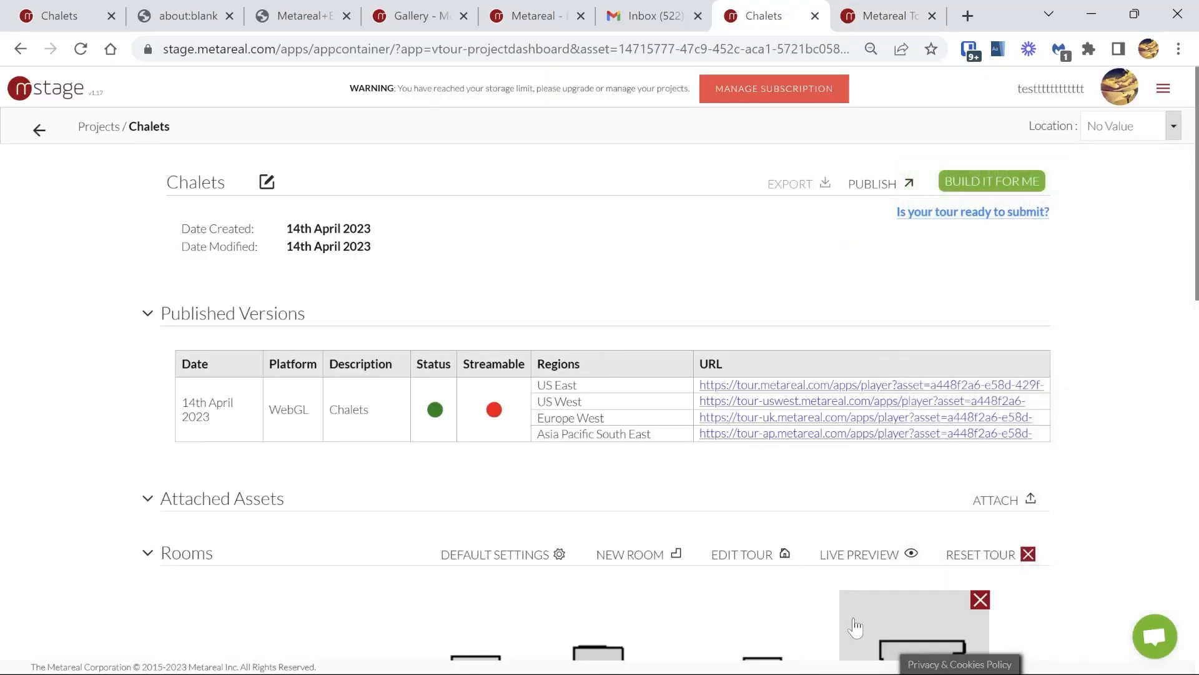
# Step: Open the Chalets tour in the editor and measure across the Salon between its opposite long walls on the first-floor plan
pyautogui.click(742, 559)
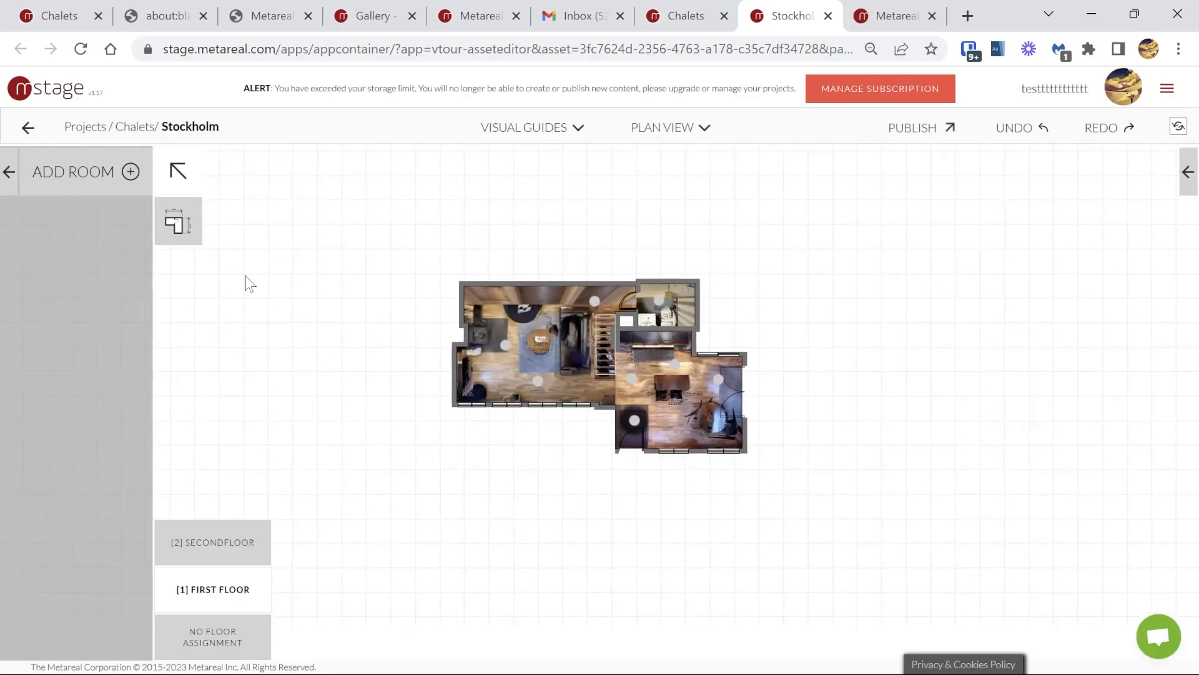
pyautogui.click(179, 226)
pyautogui.click(496, 287)
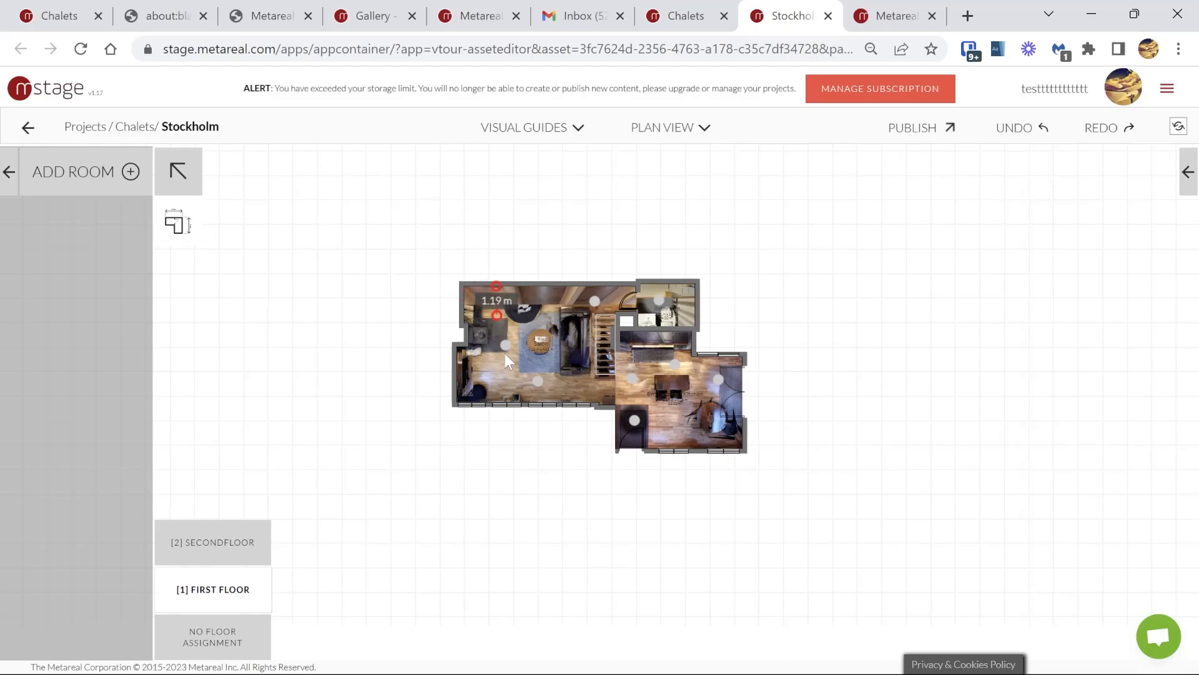
pyautogui.click(498, 405)
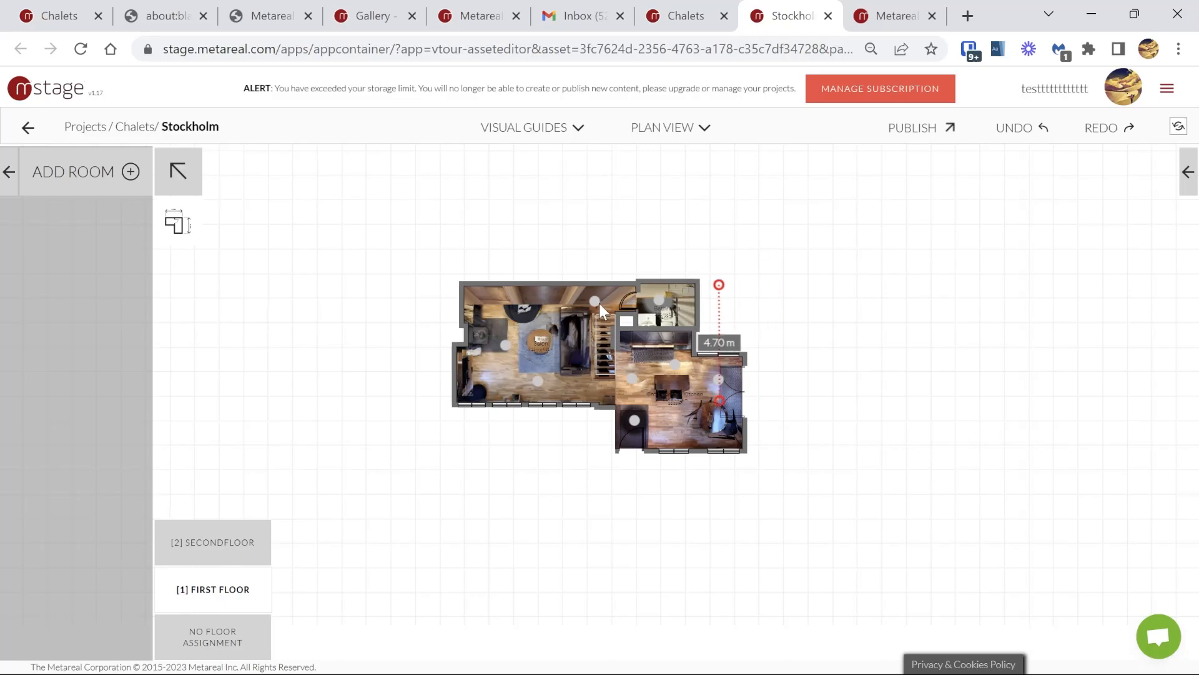
pyautogui.click(507, 320)
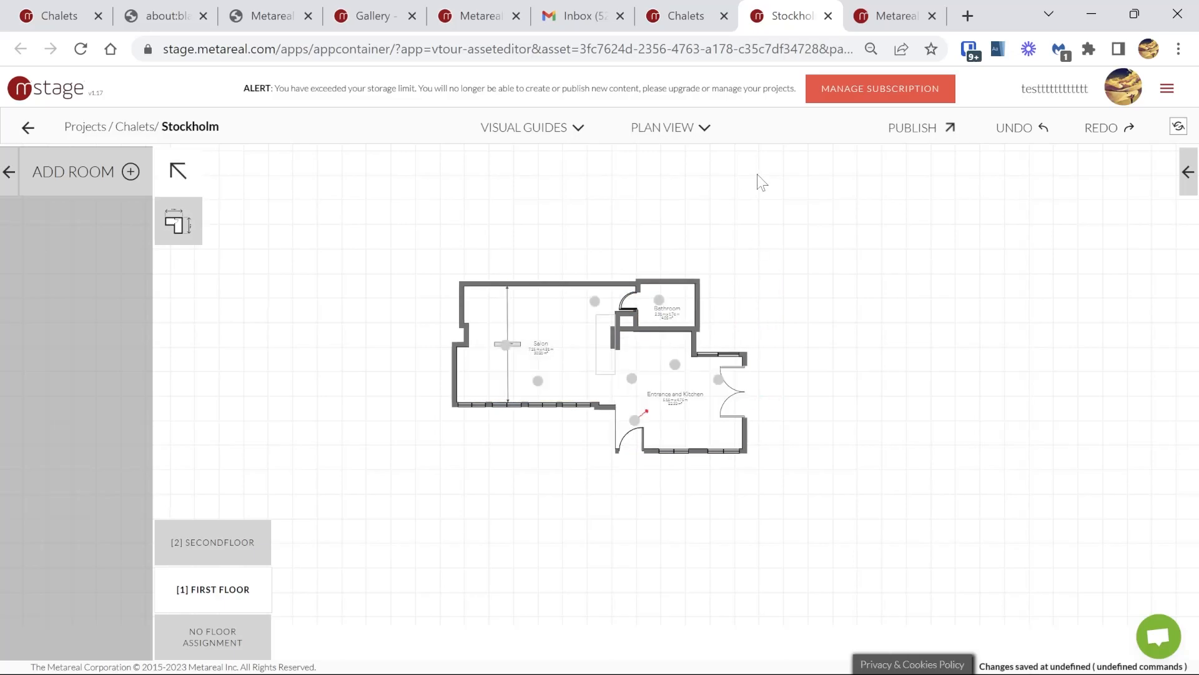
# Step: Switch the tour editor to Design View and turn off the Show Floor Plan component
pyautogui.click(706, 127)
pyautogui.click(694, 213)
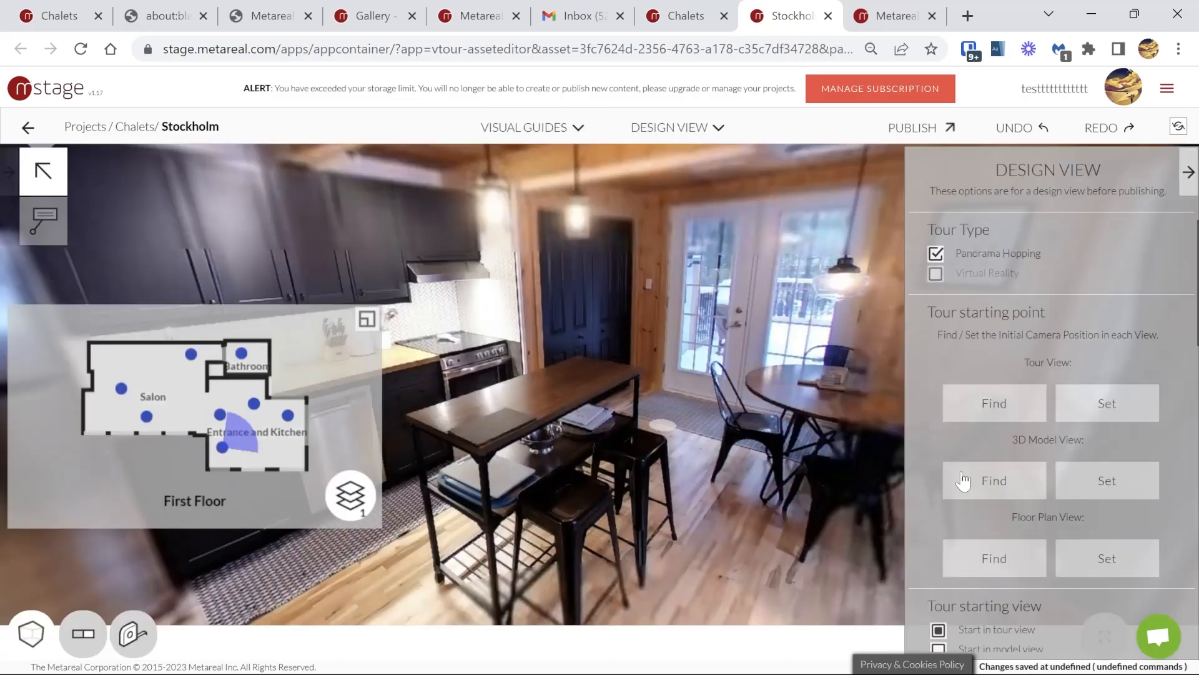
pyautogui.scroll(-8, 970, 452)
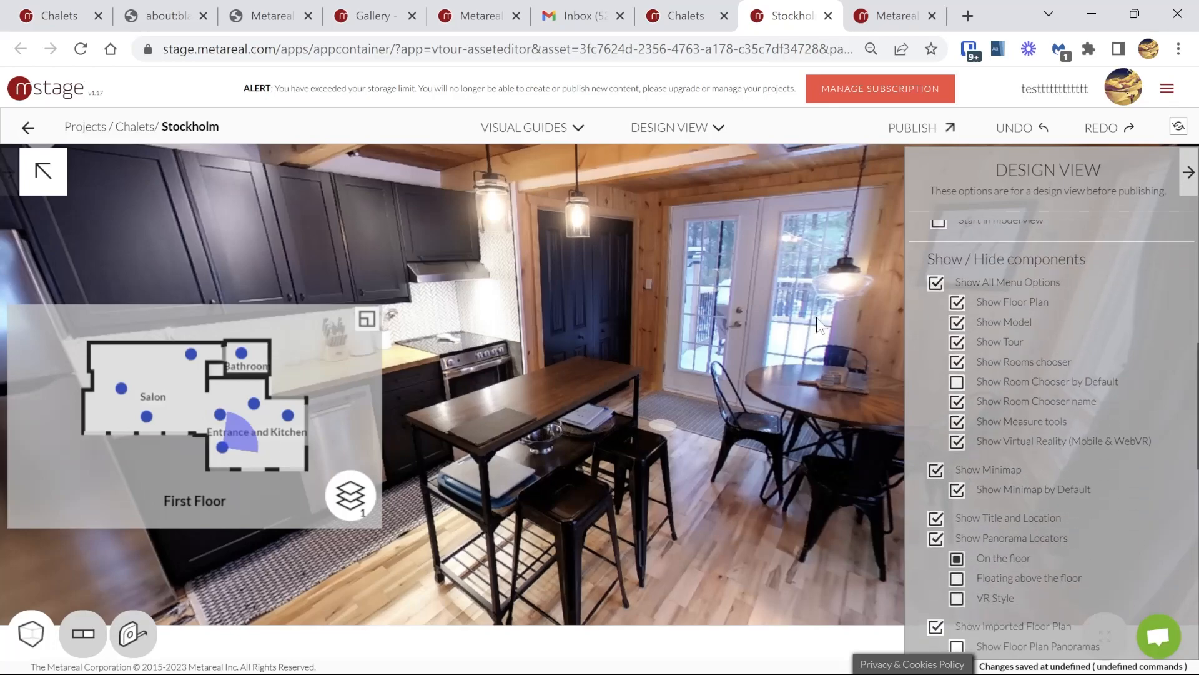
pyautogui.click(956, 303)
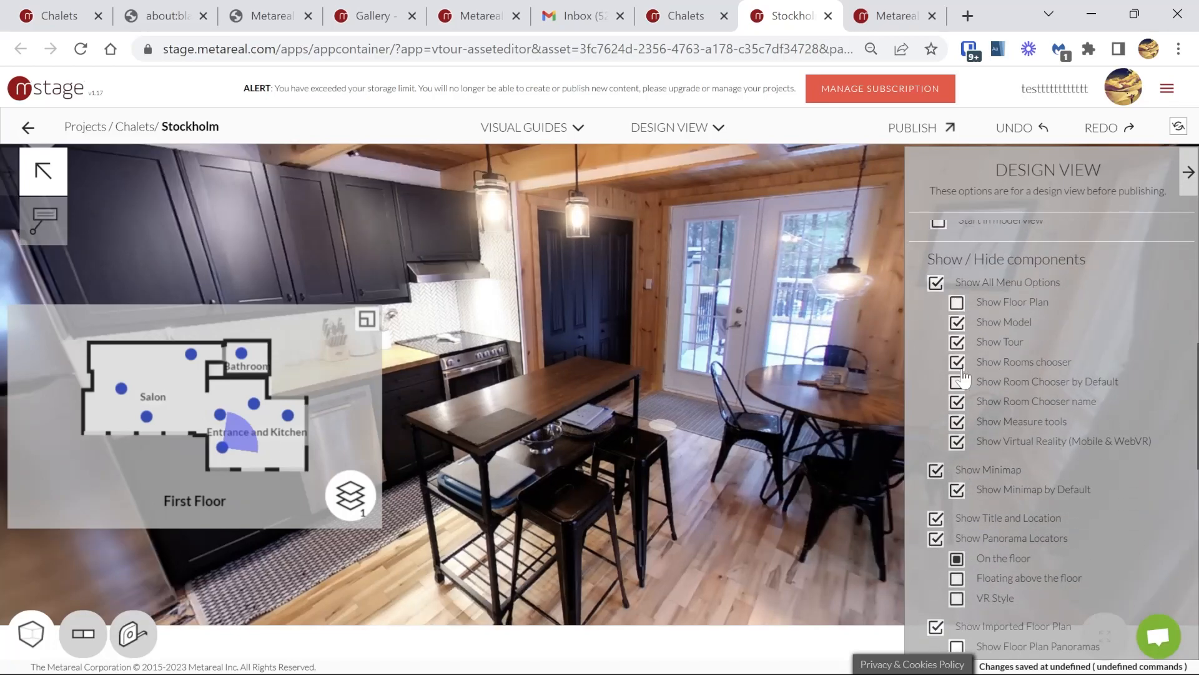
# Step: Preview the tour's room chooser, and turn the Show Rooms chooser component off and back on
pyautogui.click(75, 624)
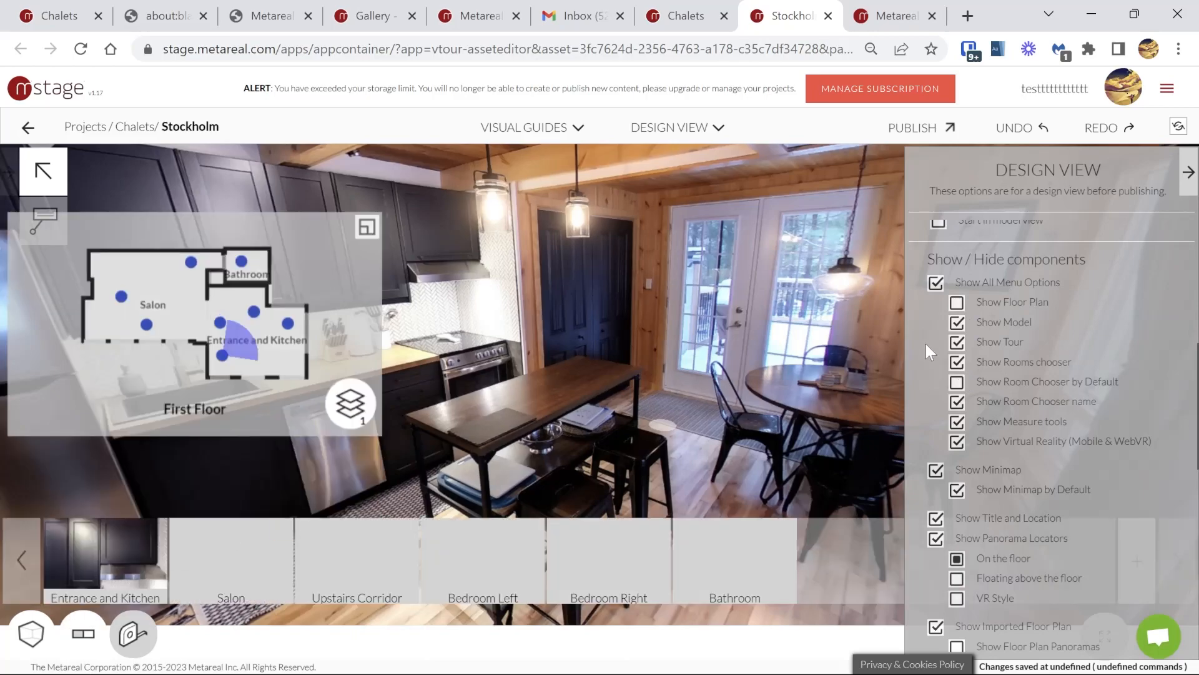
pyautogui.click(958, 364)
pyautogui.click(956, 363)
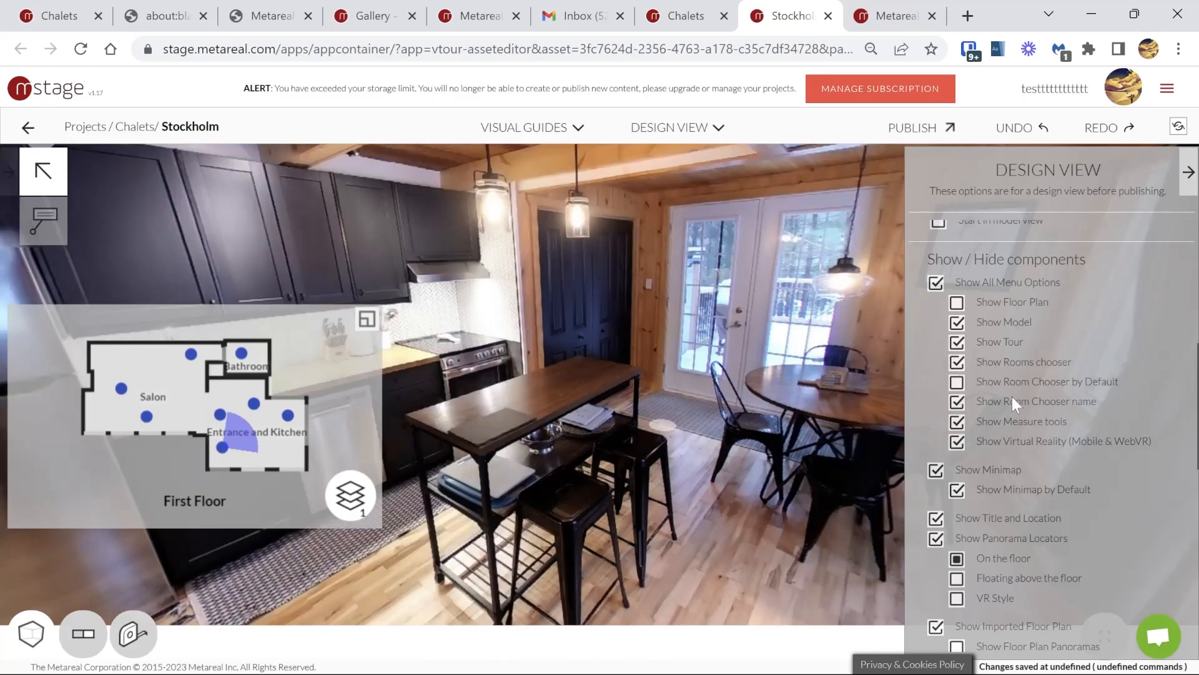
# Step: Review the remaining Design View components and the publishing options for the Chalets tour, including target regions and password
pyautogui.scroll(-5, 1012, 400)
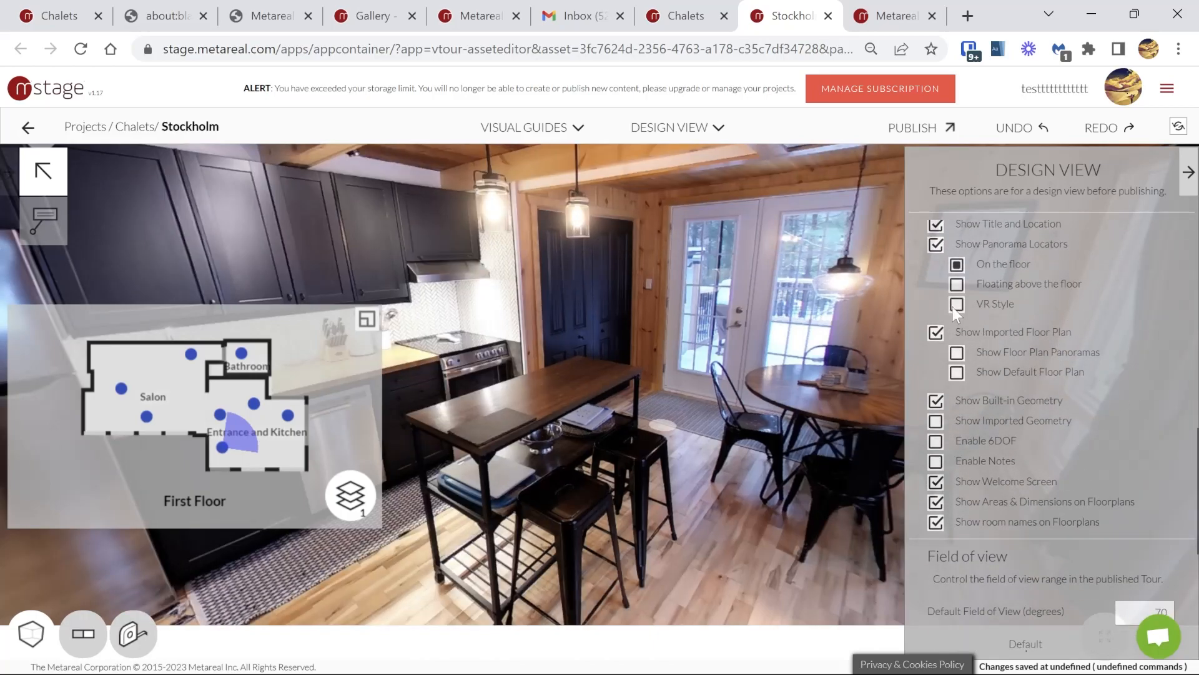
pyautogui.click(915, 129)
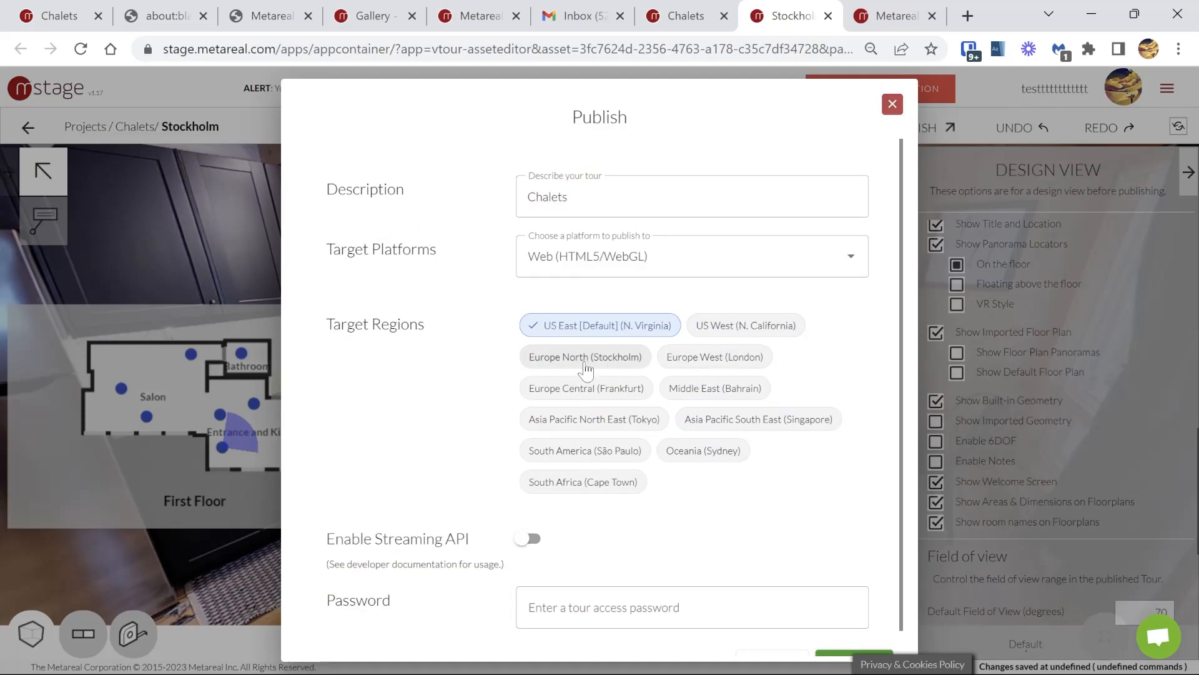
pyautogui.scroll(-1, 702, 456)
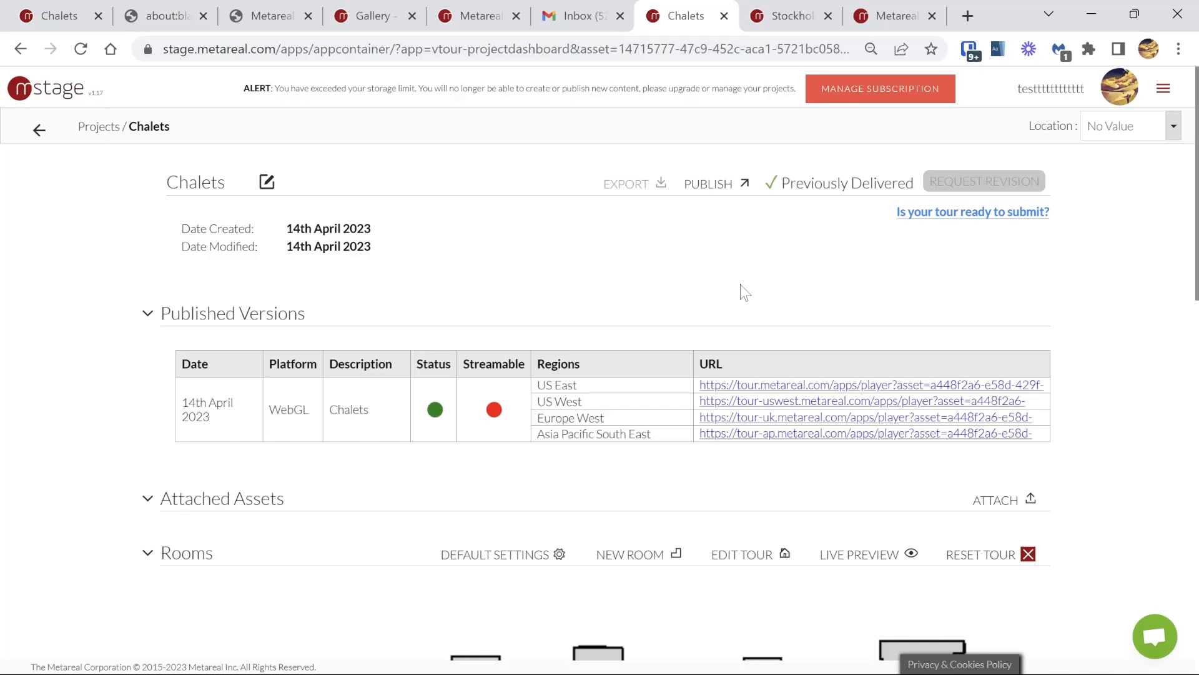
# Step: Dismiss the image upload dialog on the Chalets project and select the source images PANORAMA01, PANORAMA02 and PANORAMA03
pyautogui.scroll(-9, 664, 437)
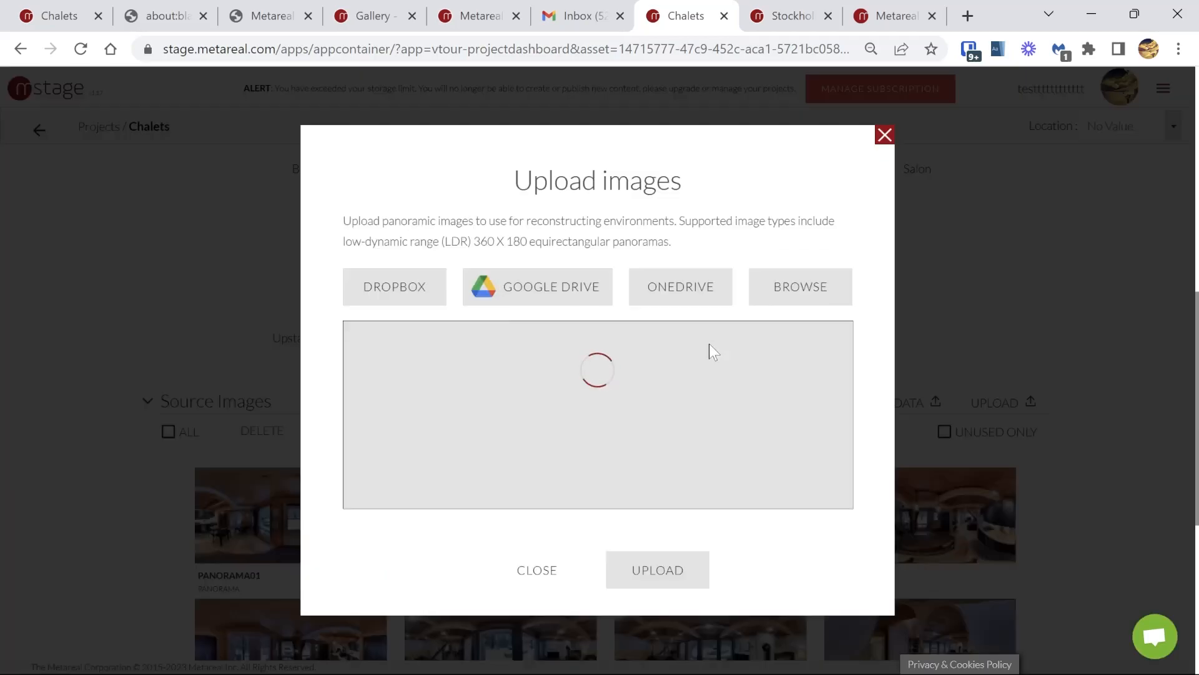
pyautogui.click(884, 135)
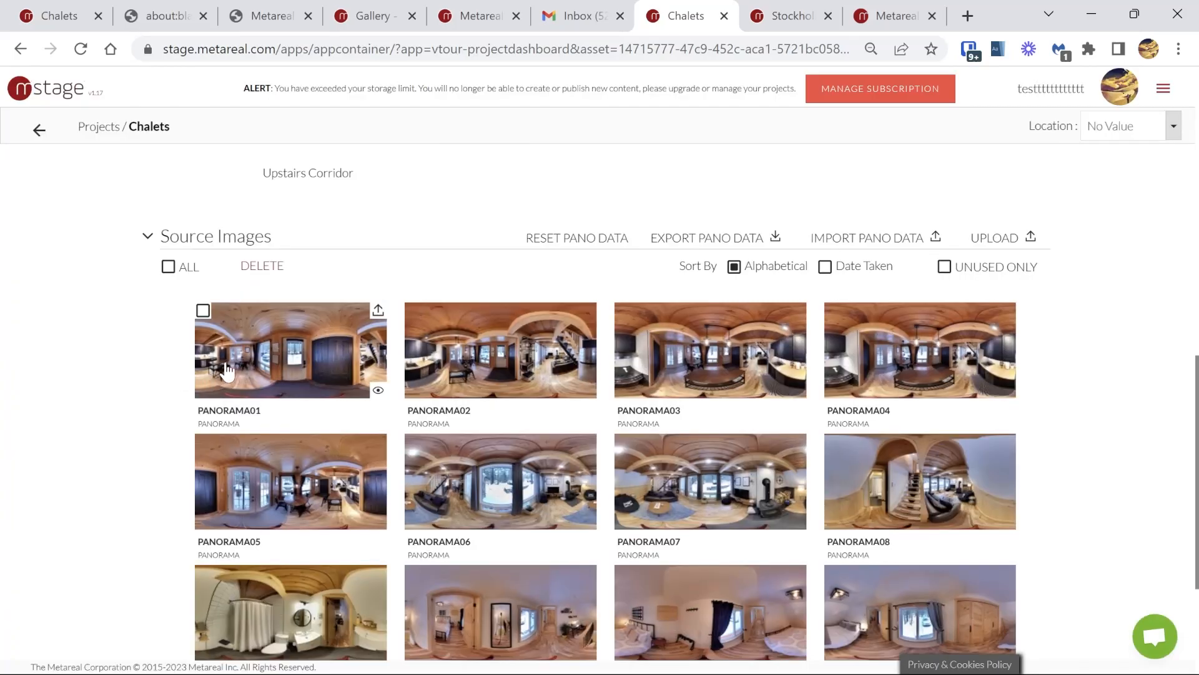
pyautogui.click(413, 311)
pyautogui.click(623, 311)
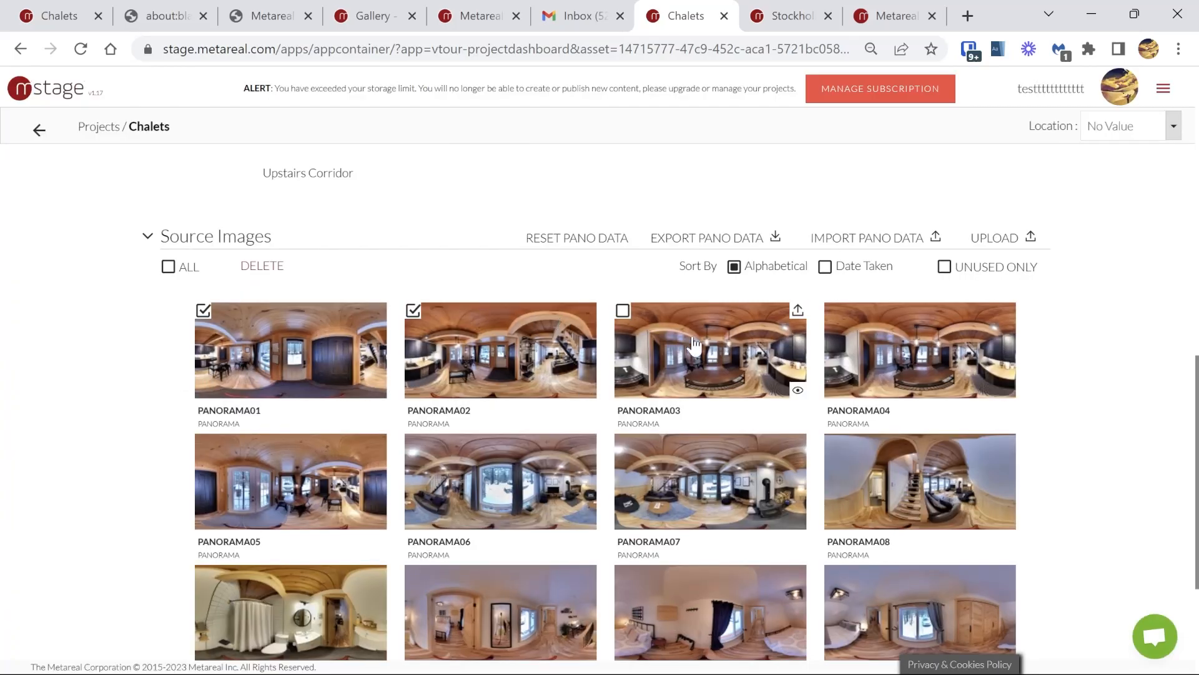
# Step: Prepare a revision request with the Virtual Tour and High-Quality Vector Floorplan PDF components, no comments, and the Production Contract accepted
pyautogui.scroll(12, 724, 344)
pyautogui.click(941, 181)
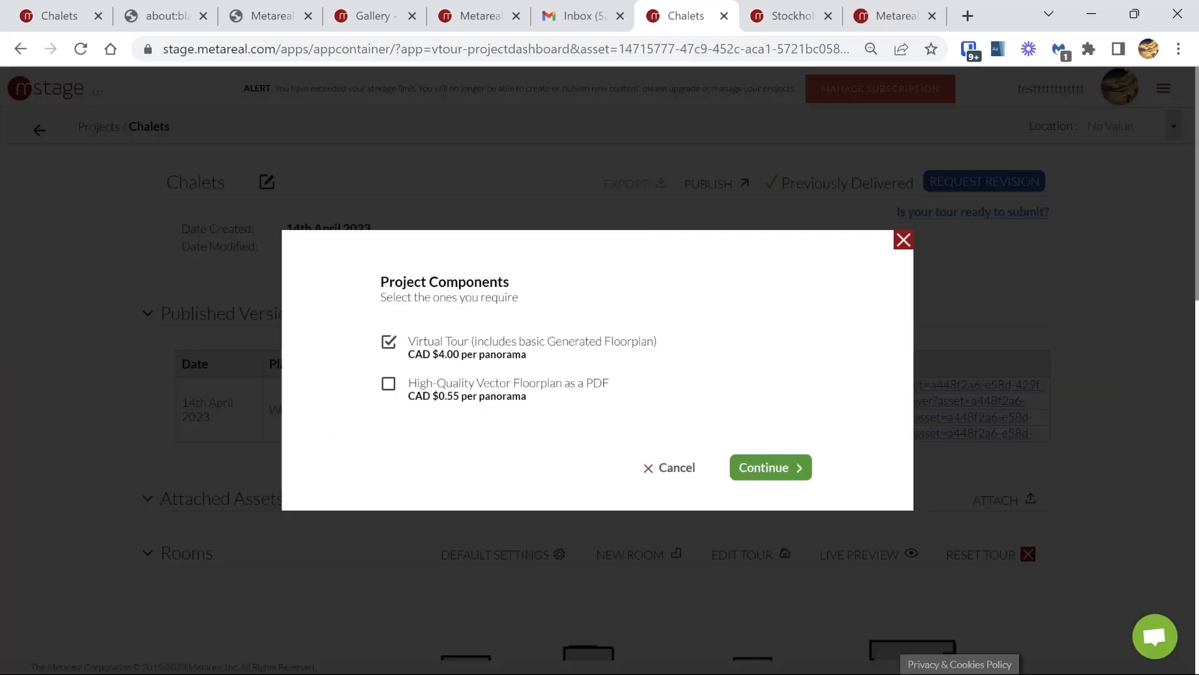
pyautogui.click(388, 383)
pyautogui.click(750, 471)
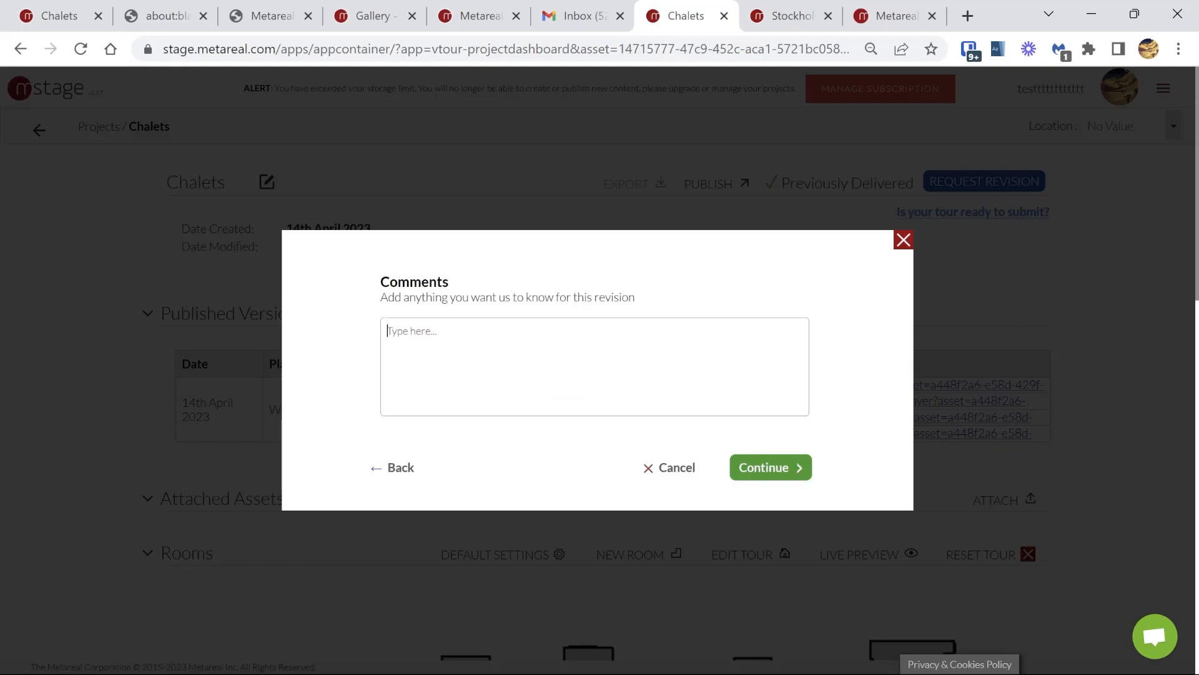
pyautogui.click(759, 462)
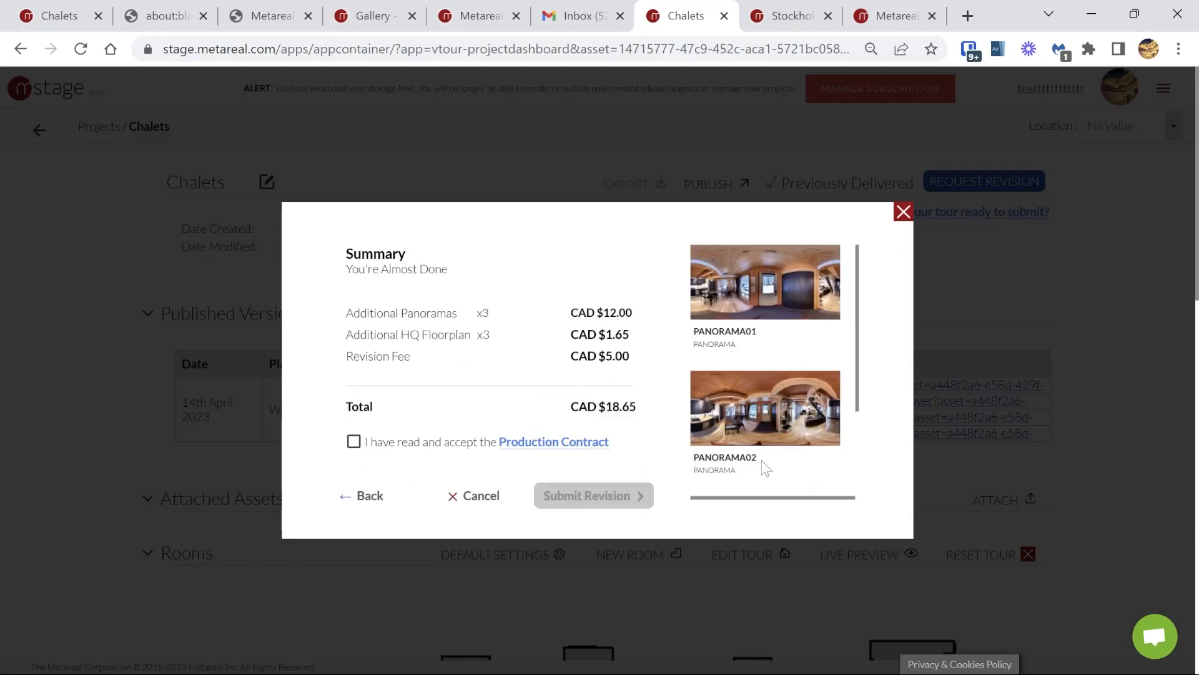
pyautogui.scroll(-5, 498, 410)
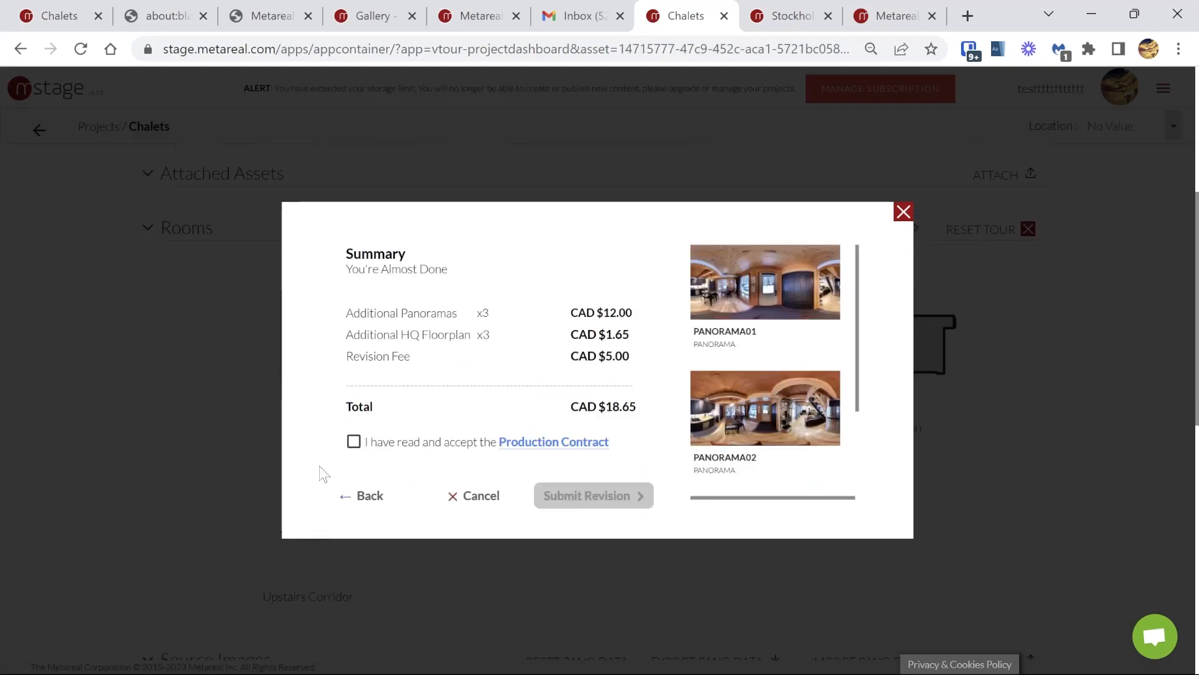
pyautogui.click(354, 443)
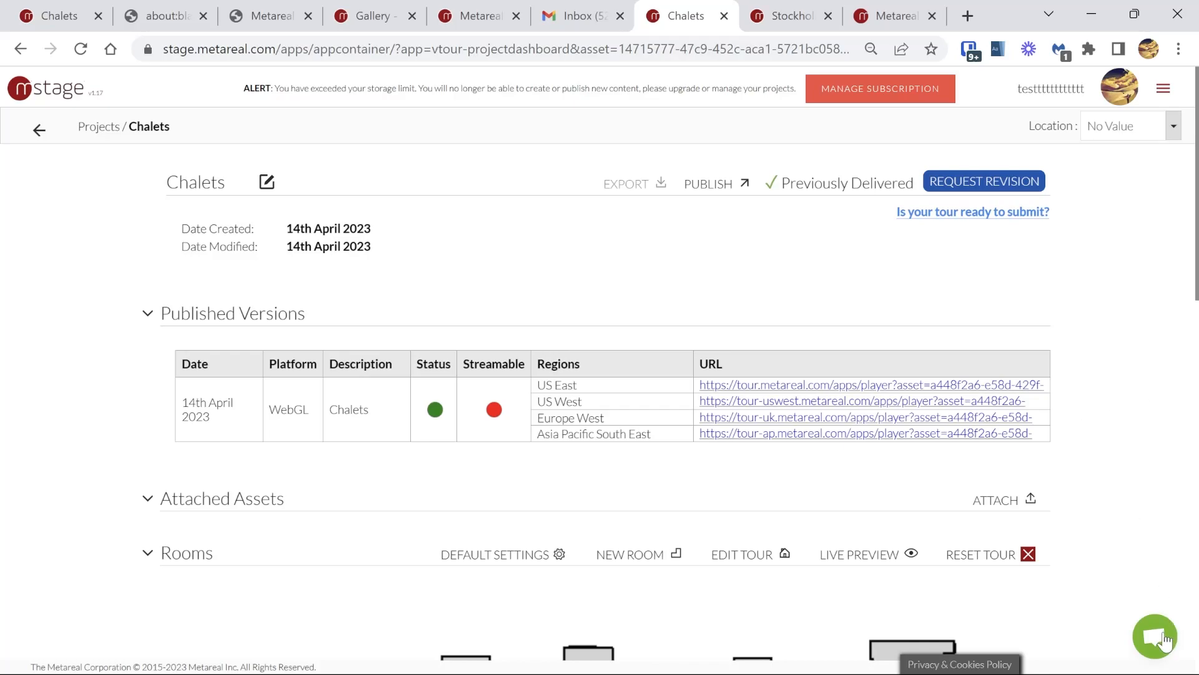
# Step: Show the support chat on the Chalets project and close it again
pyautogui.click(1163, 640)
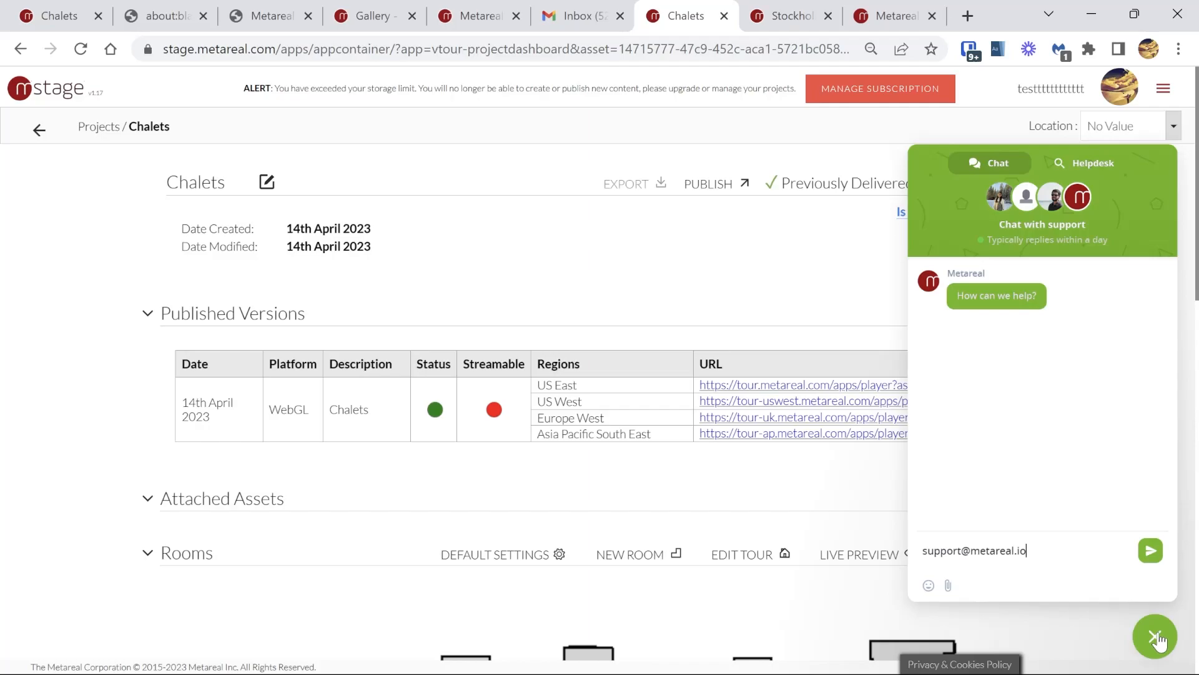
pyautogui.click(1156, 637)
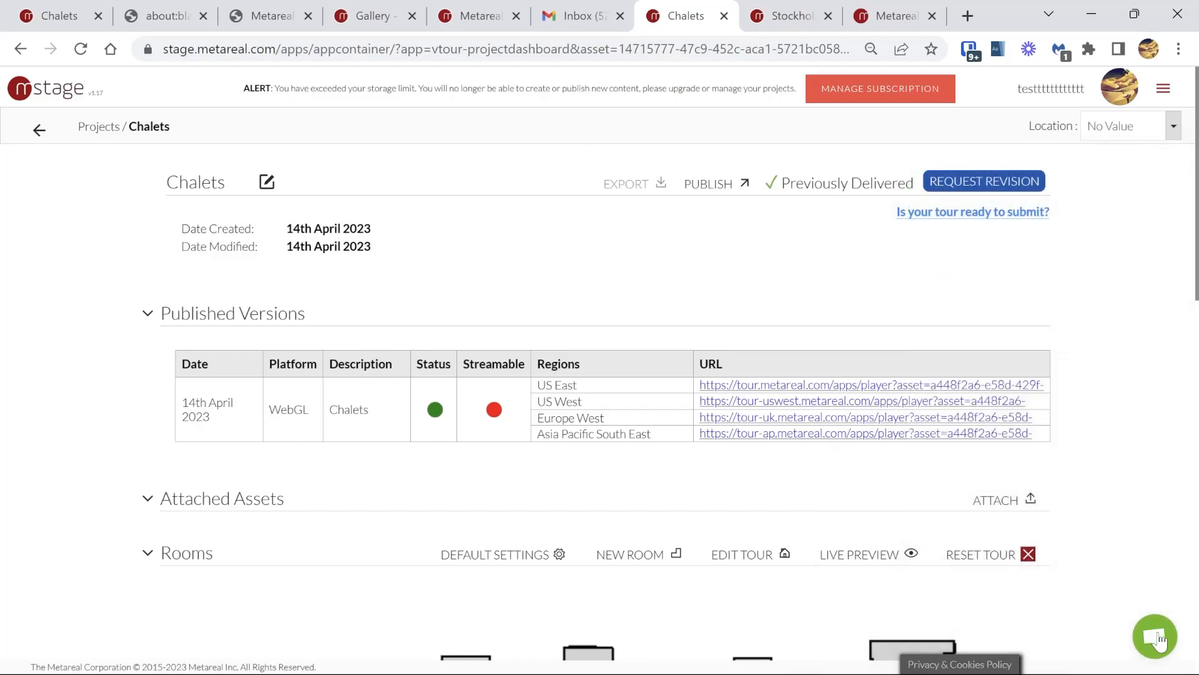